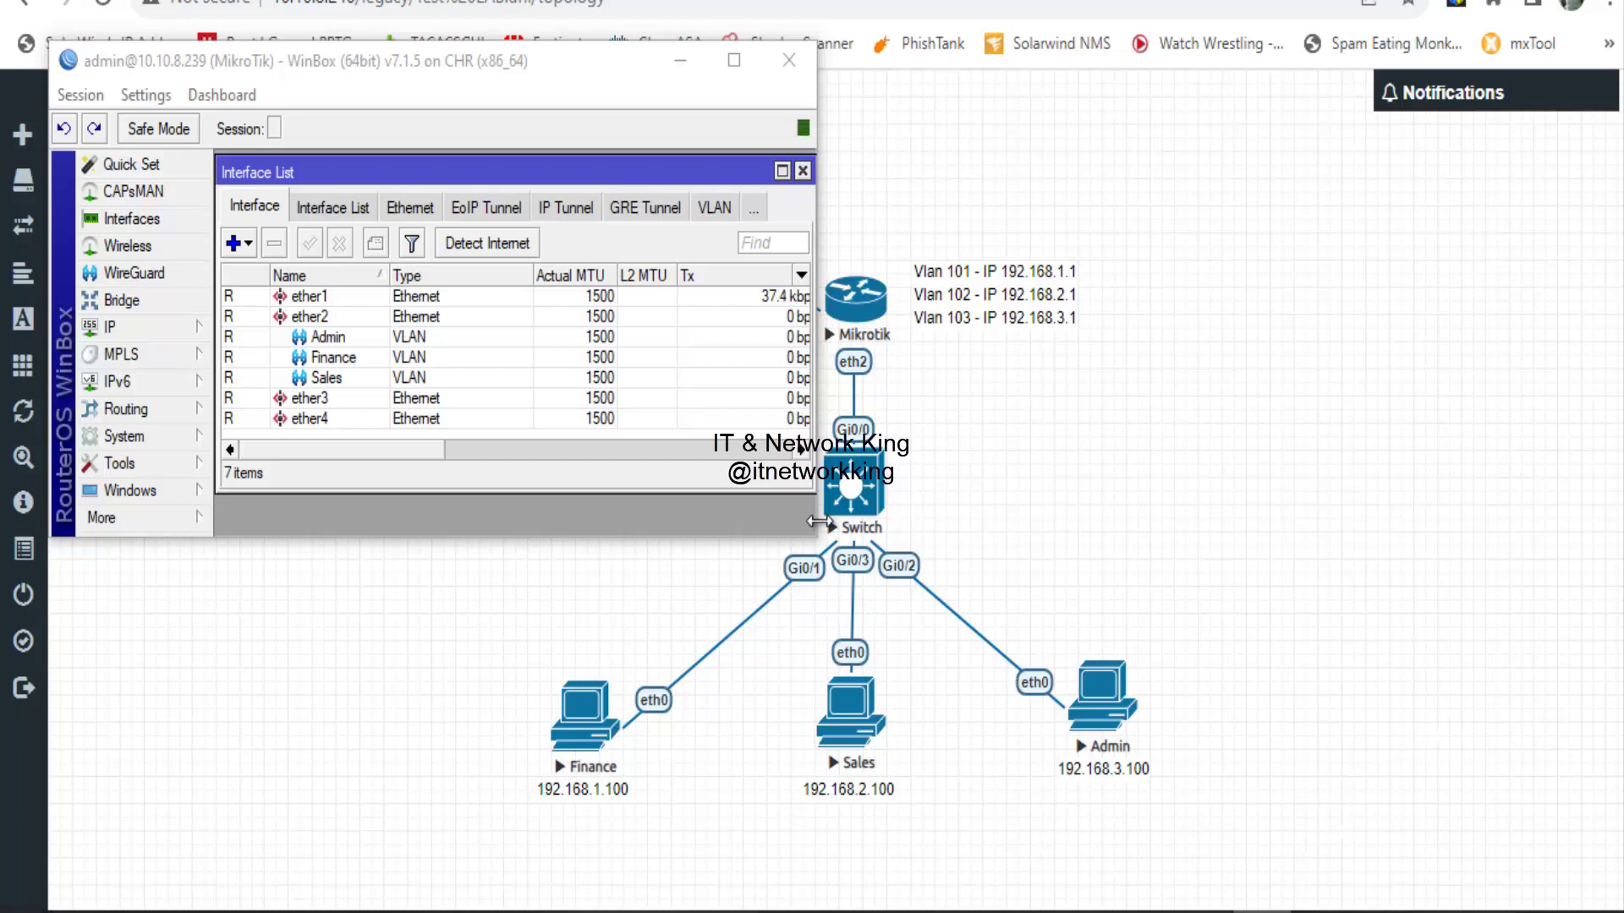
- Enlarge the WinBox window so the full side menu and Interface List are visible
drag(814, 539, 1299, 819)
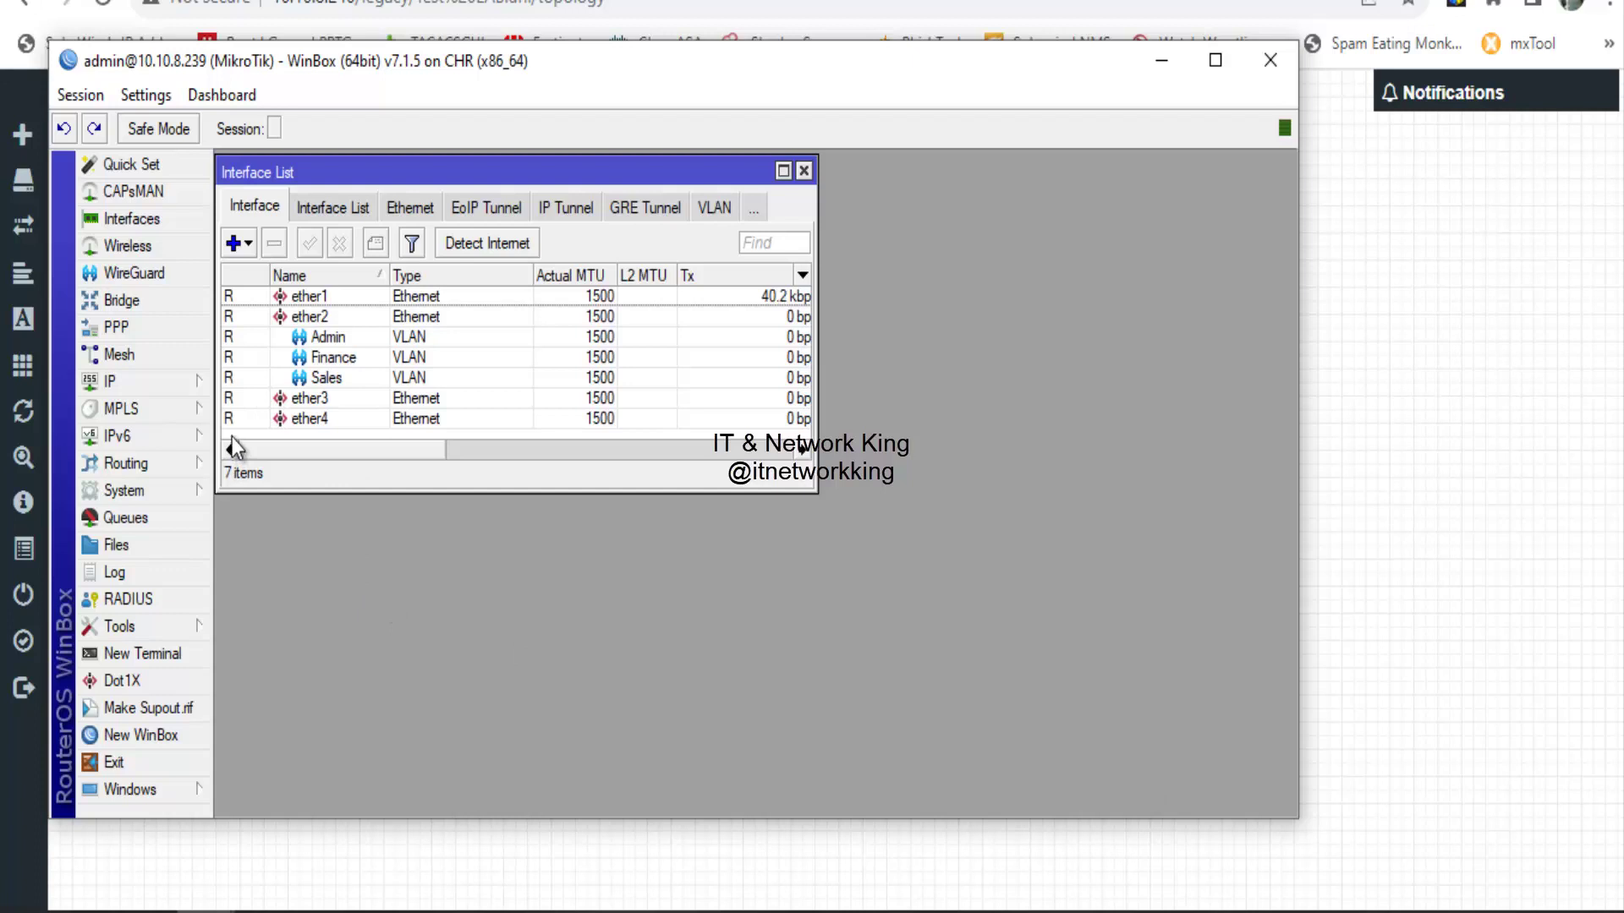
- Add an IP pool named Finance with addresses 192.168.1.2-192.168.1.254
click(139, 384)
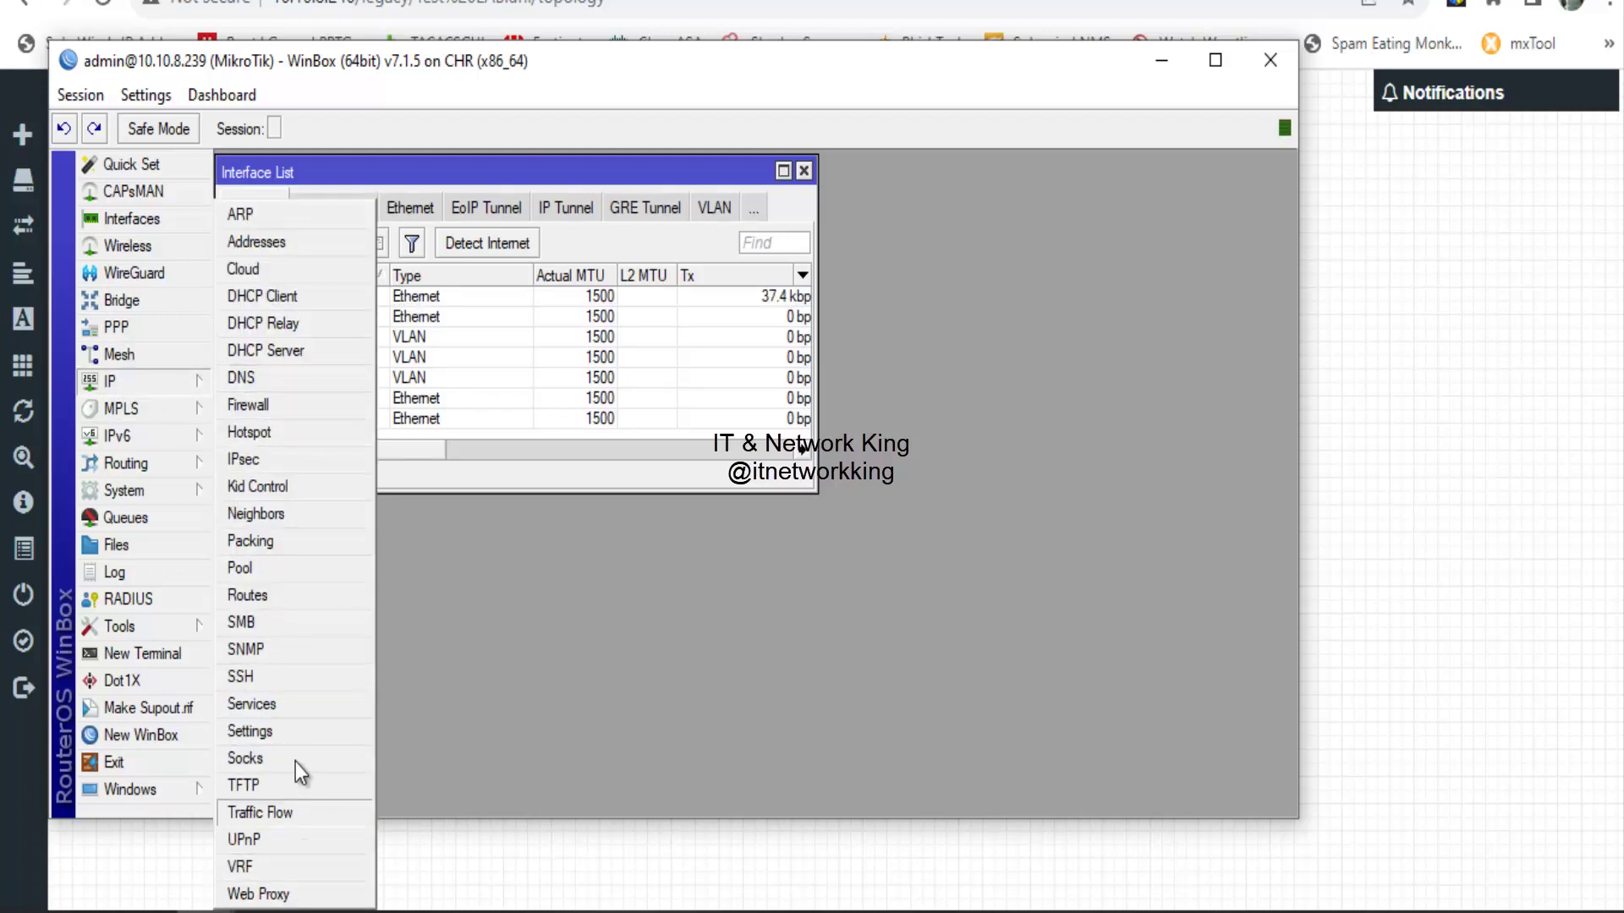
click(267, 568)
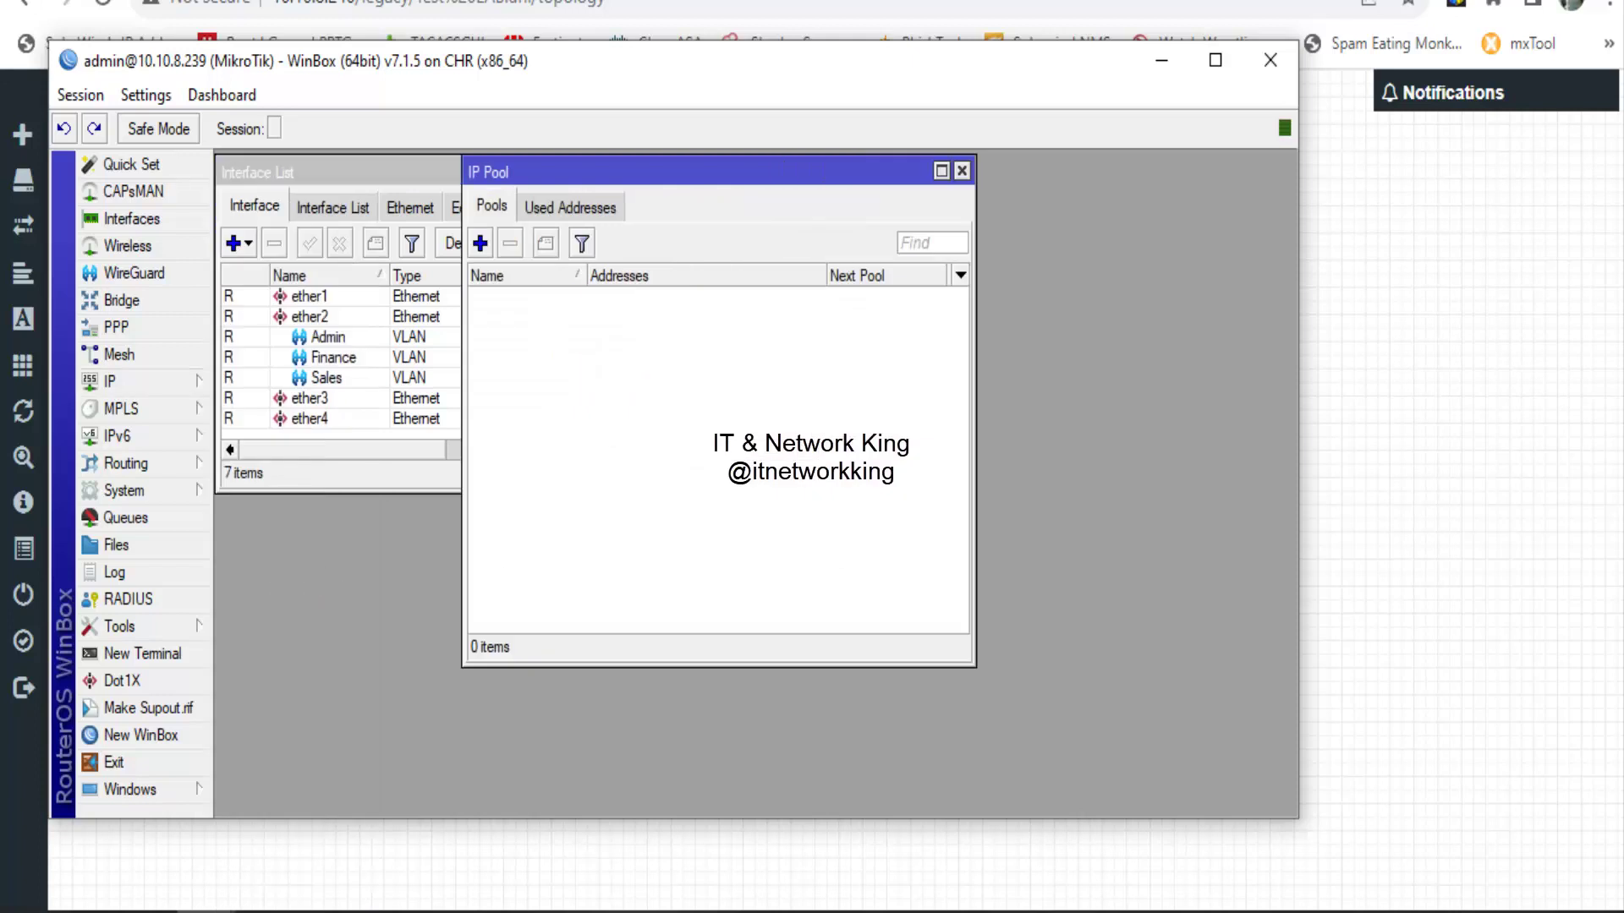
click(479, 243)
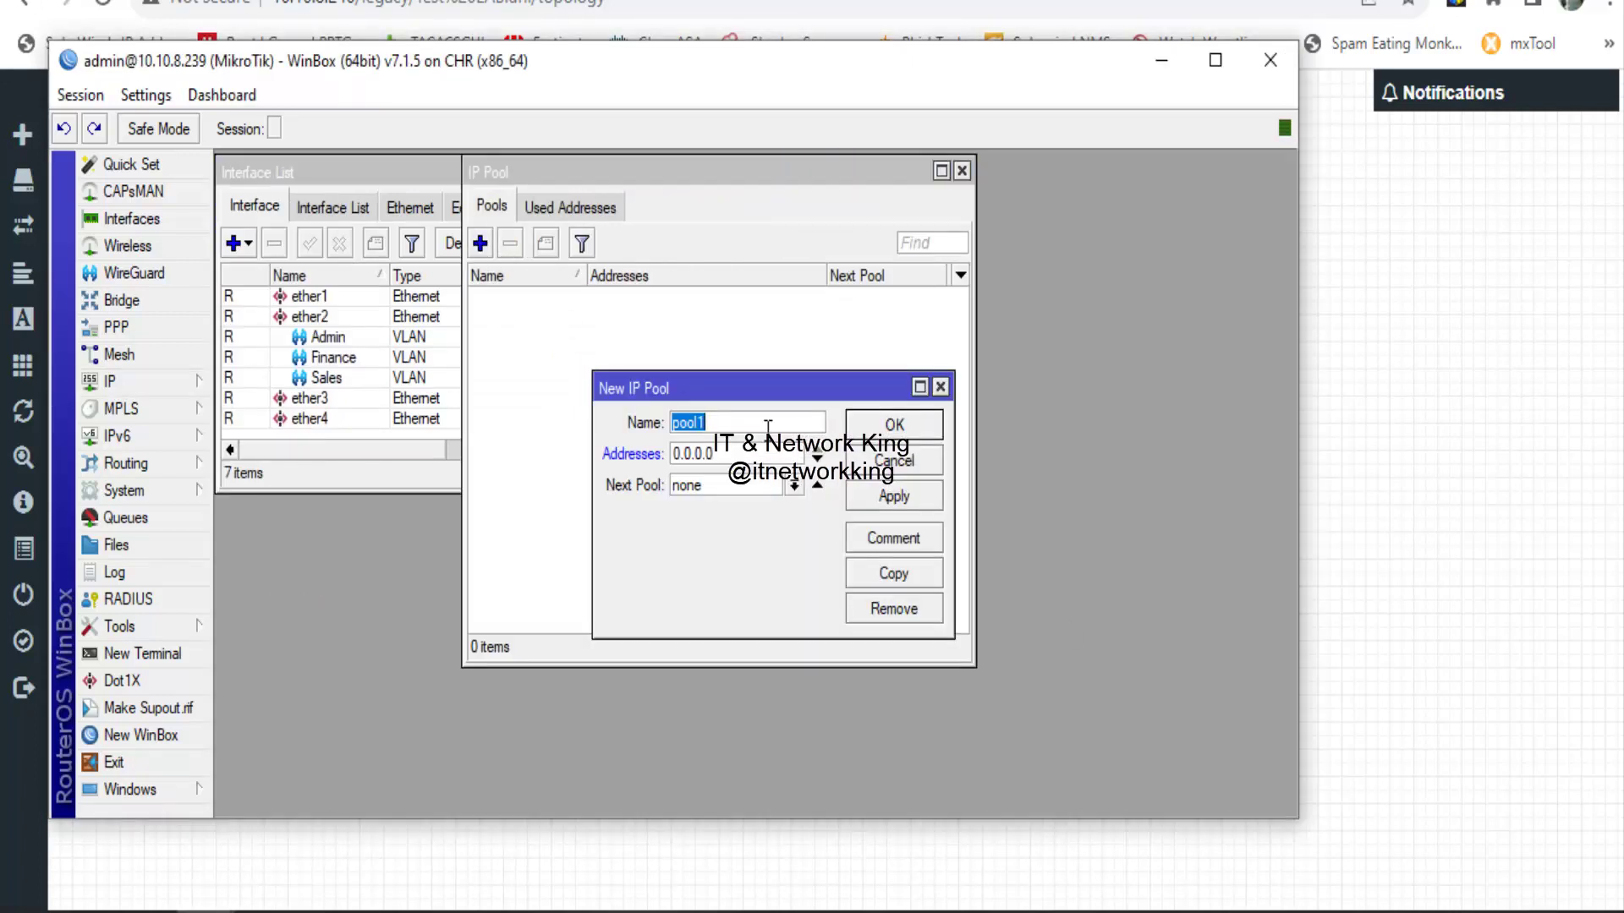
text(Finance)
key(Tab)
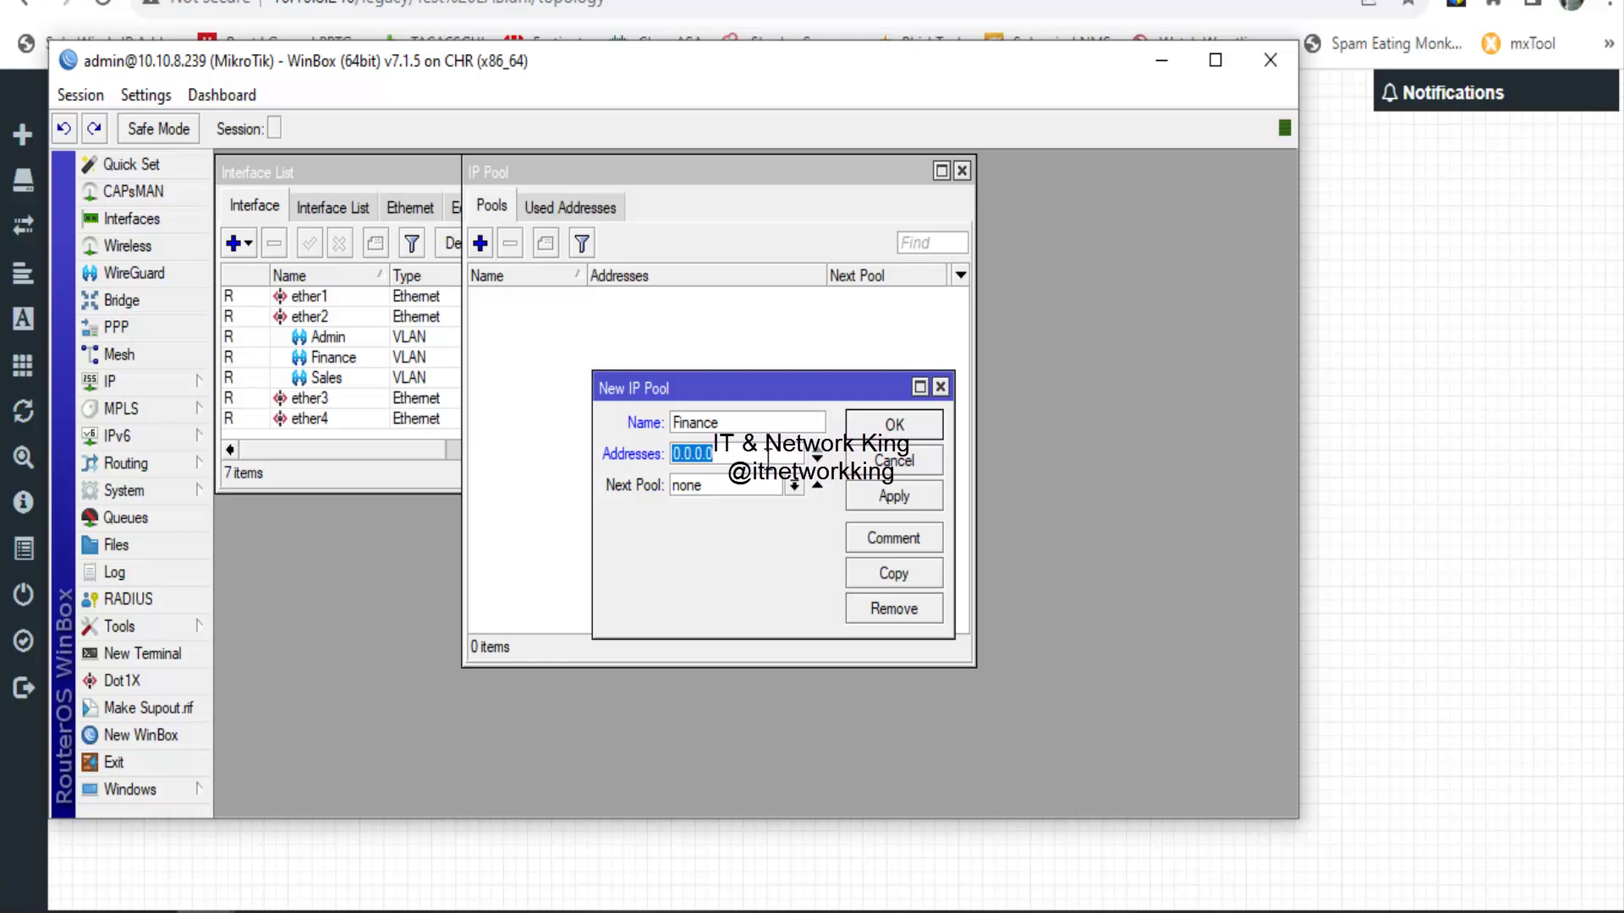
text(192.168.)
text(1.2-1)
text(92.168.1)
text(.)
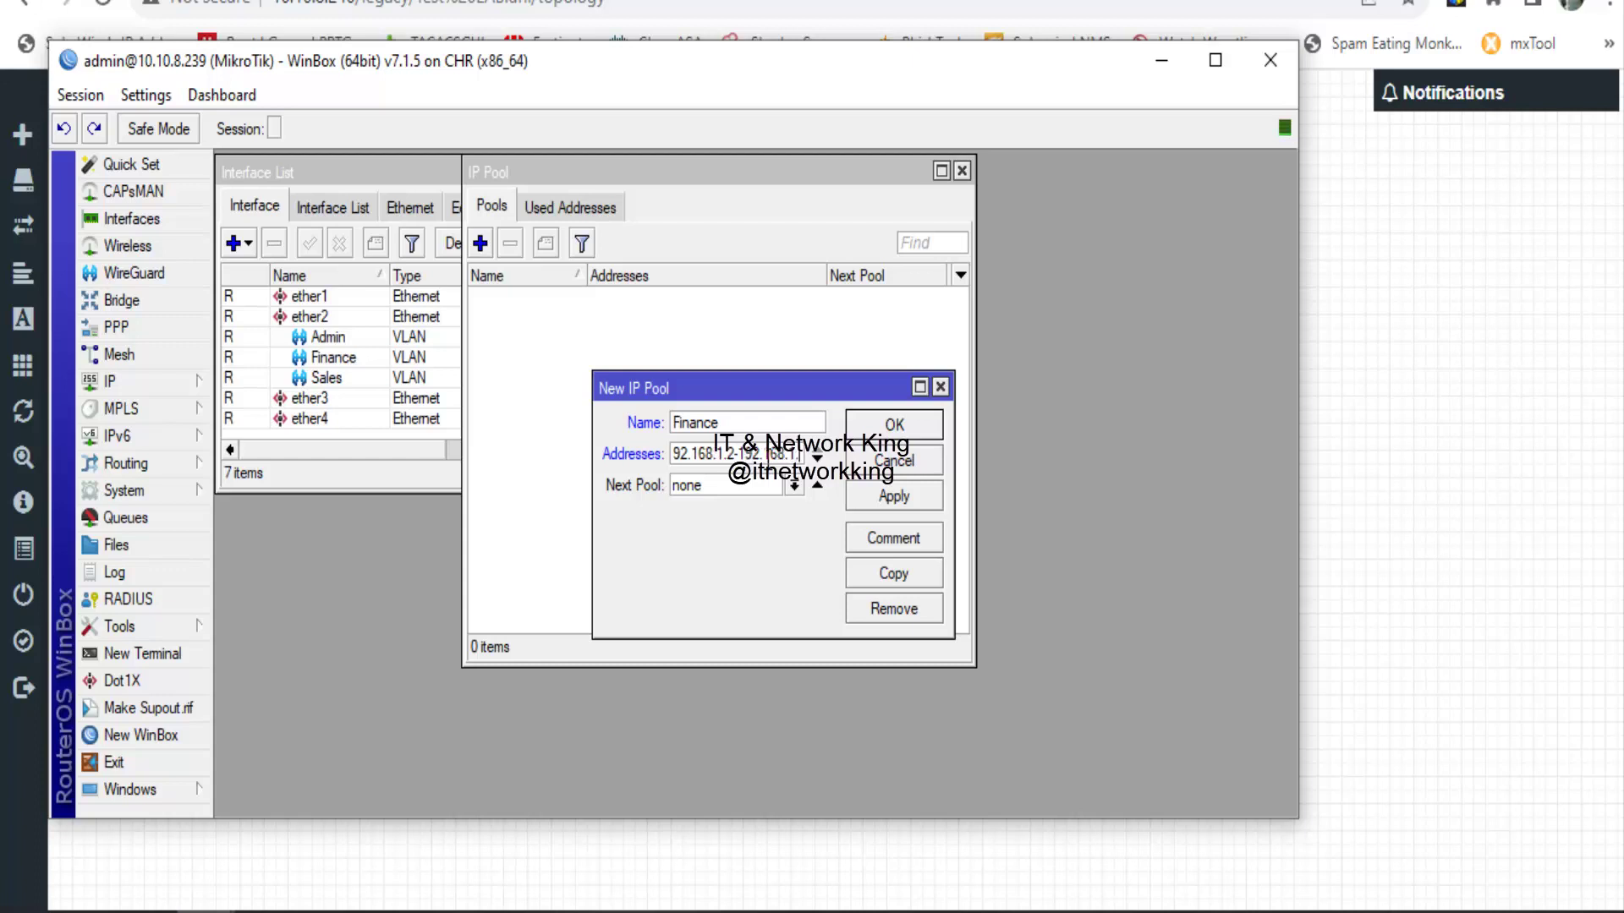
text(254)
click(894, 496)
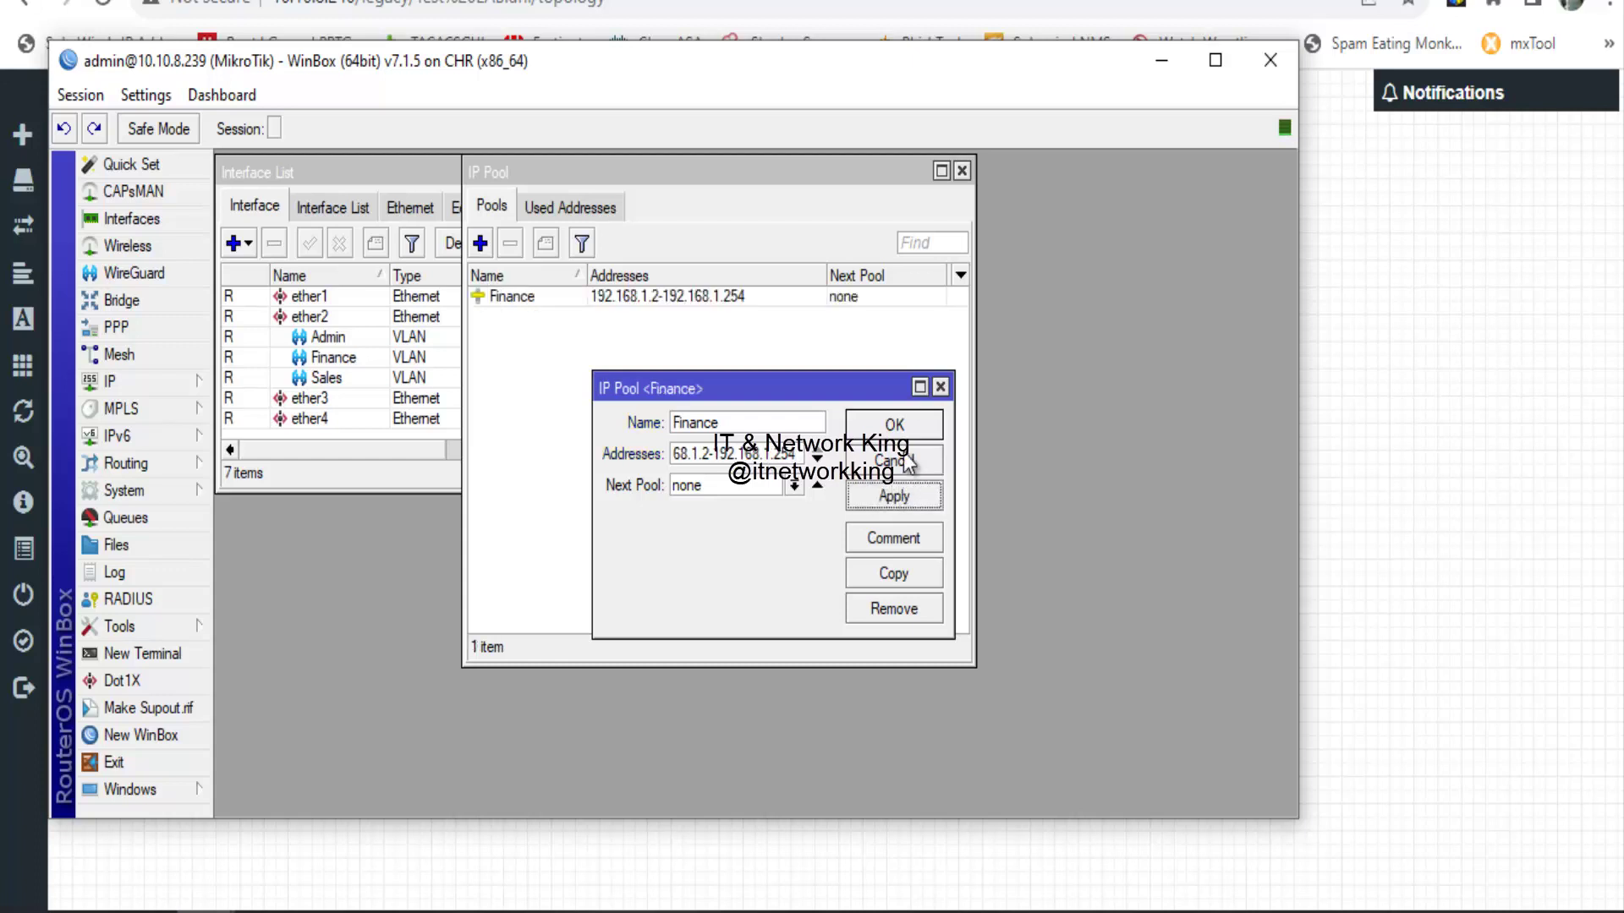
click(894, 424)
- Add a Sales IP pool covering 192.168.2.2-192.168.2.254
click(479, 245)
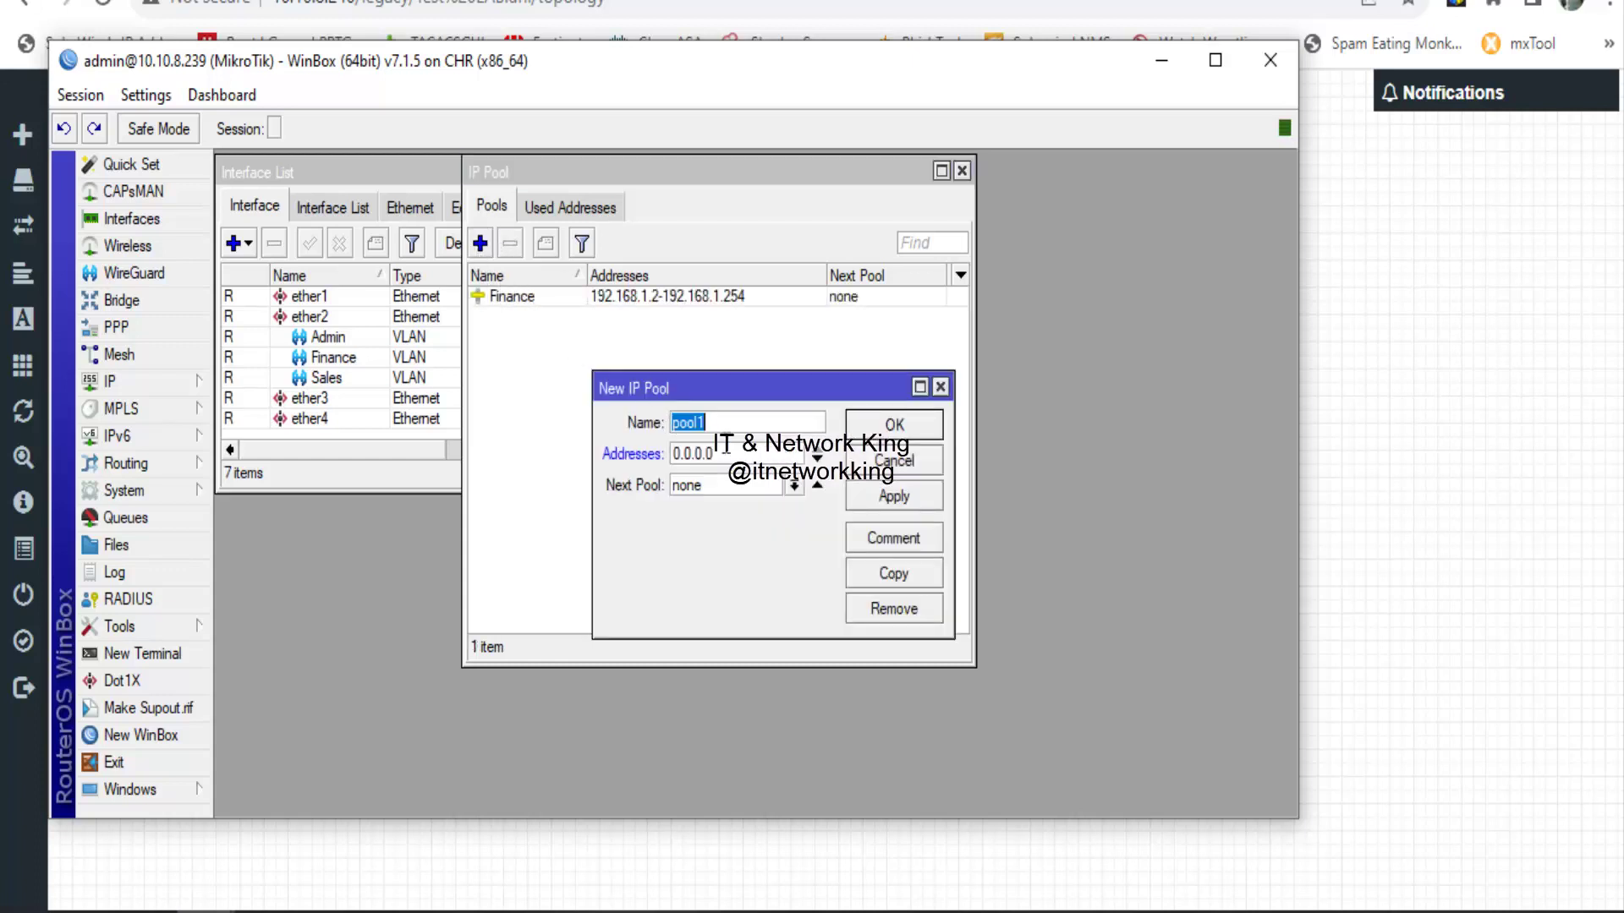
text(Sales)
key(Tab)
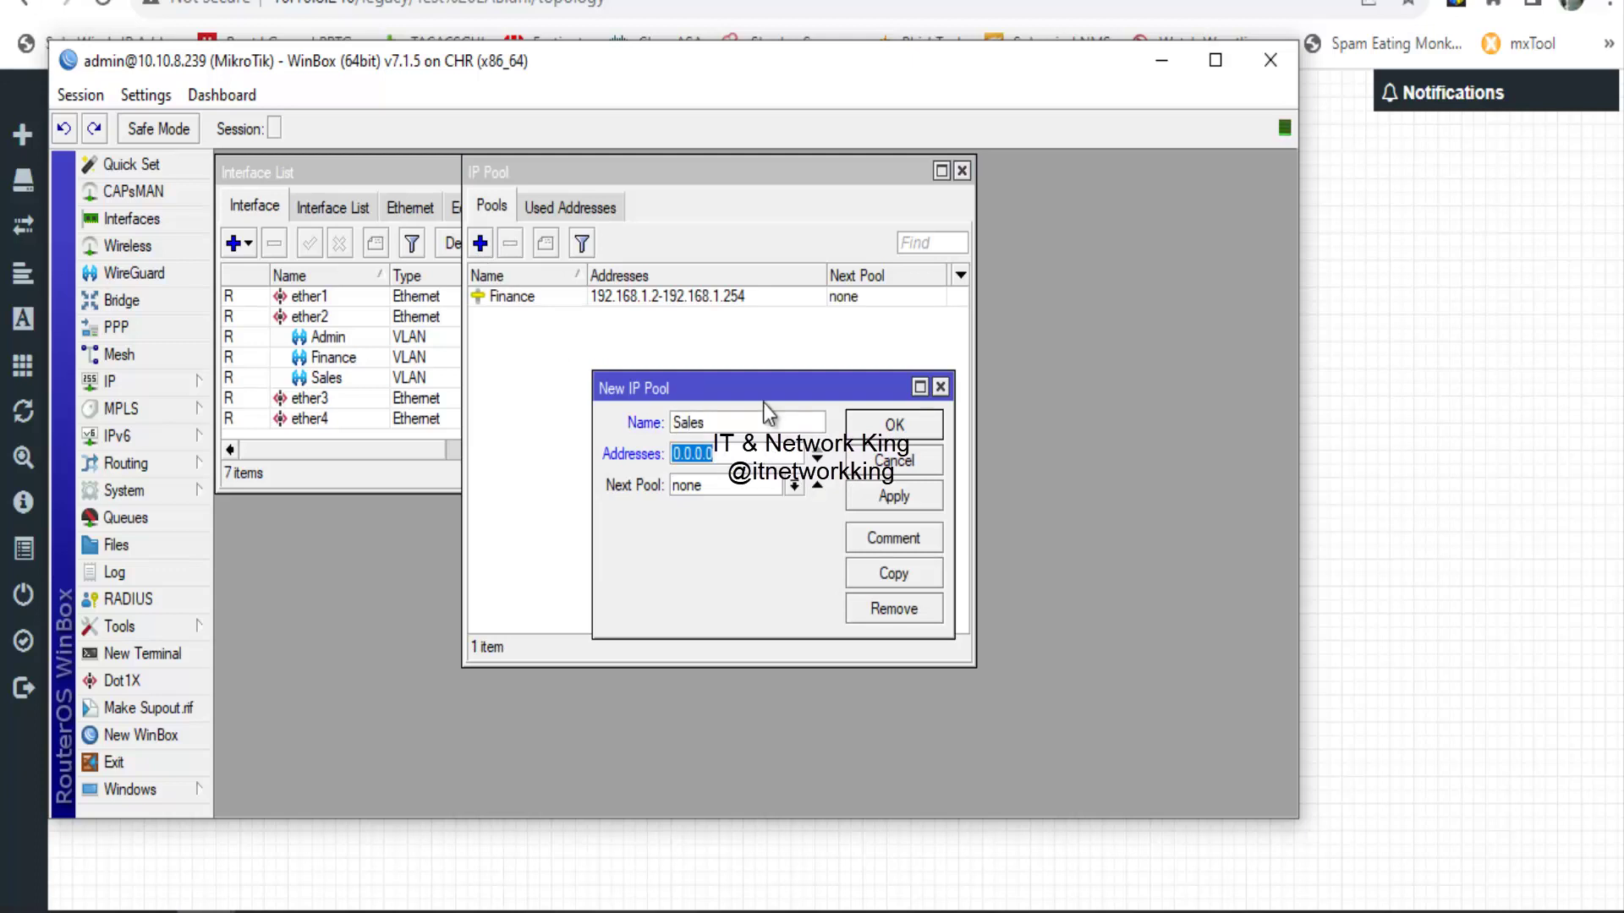
text(192.168)
text(.2)
text(.2-192)
text(.168.2.254)
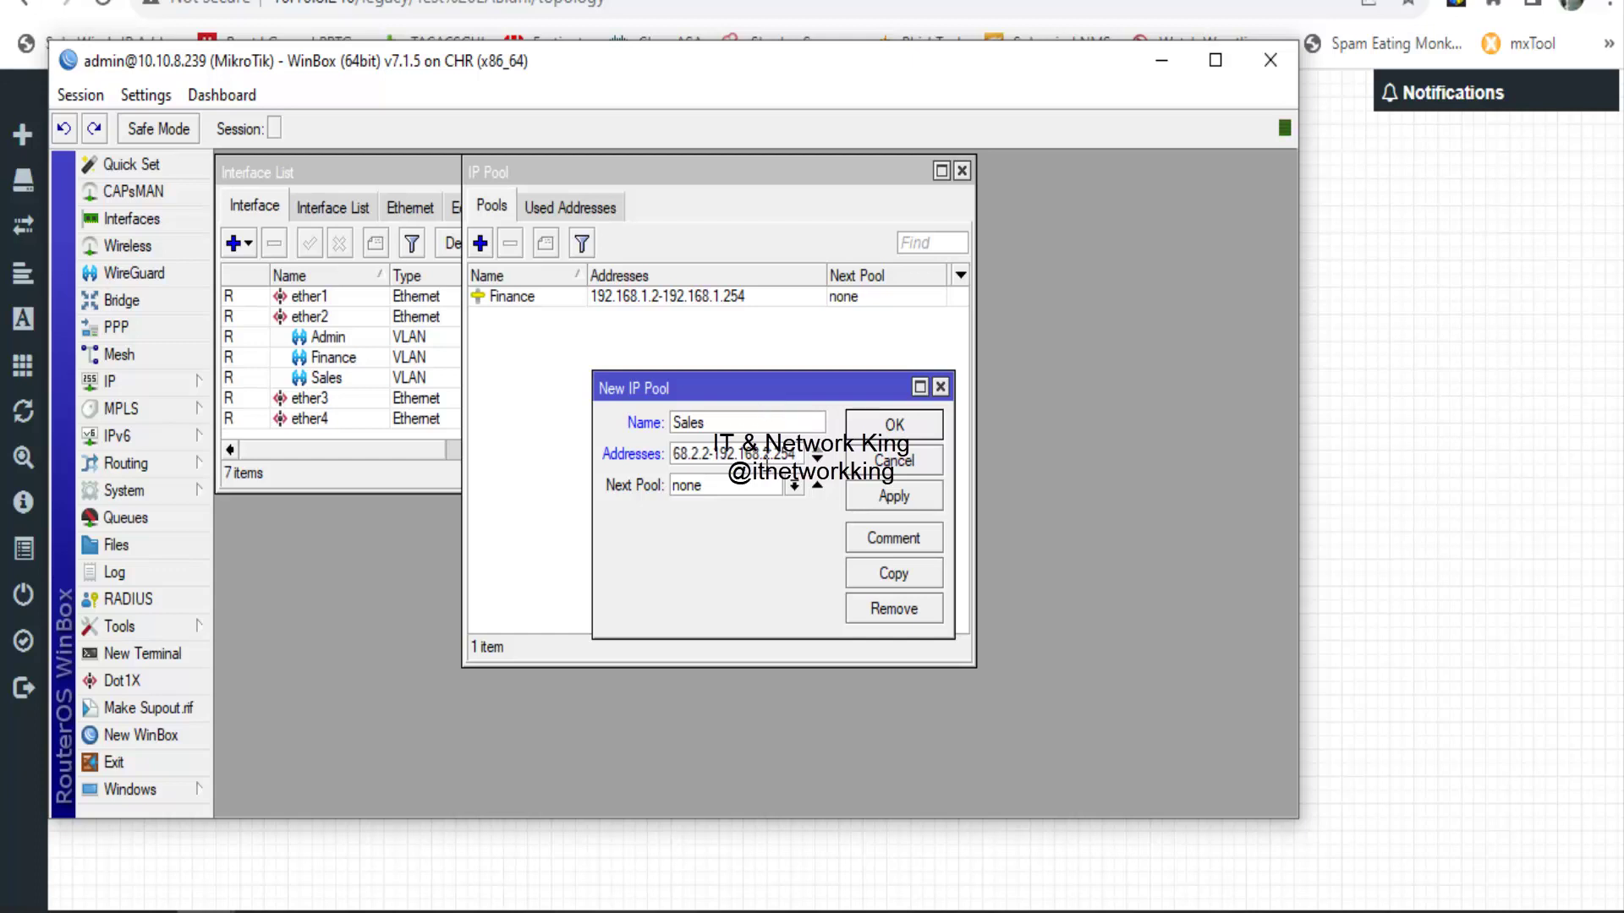
click(859, 496)
click(896, 433)
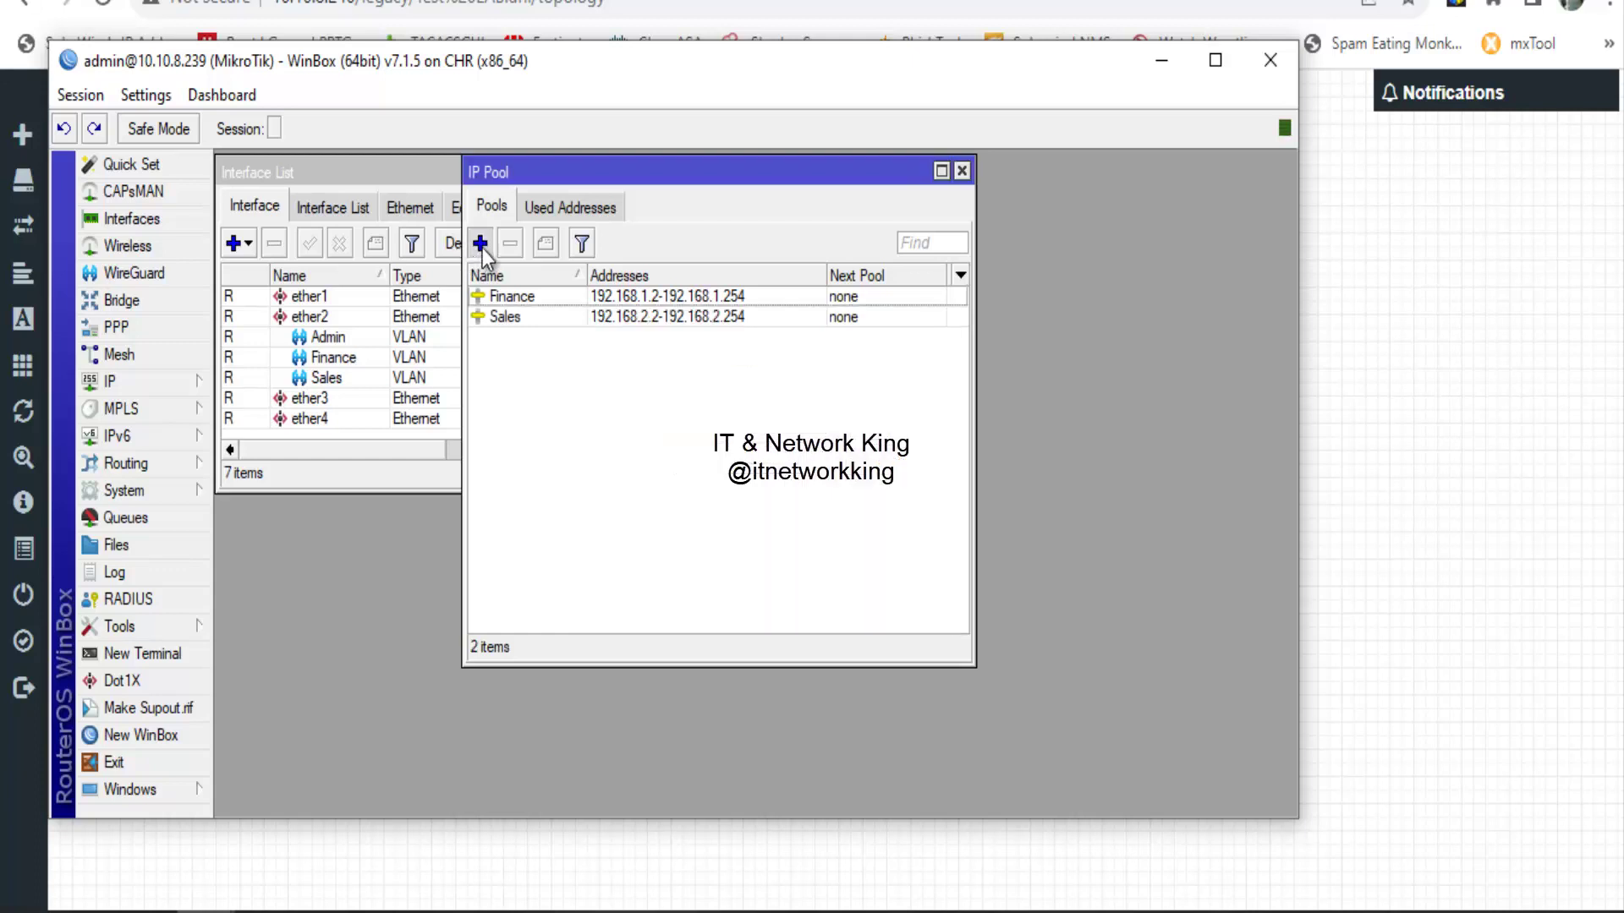
- Add an Admin IP pool covering 192.168.3.2-192.168.3.254
click(480, 244)
text(Admin)
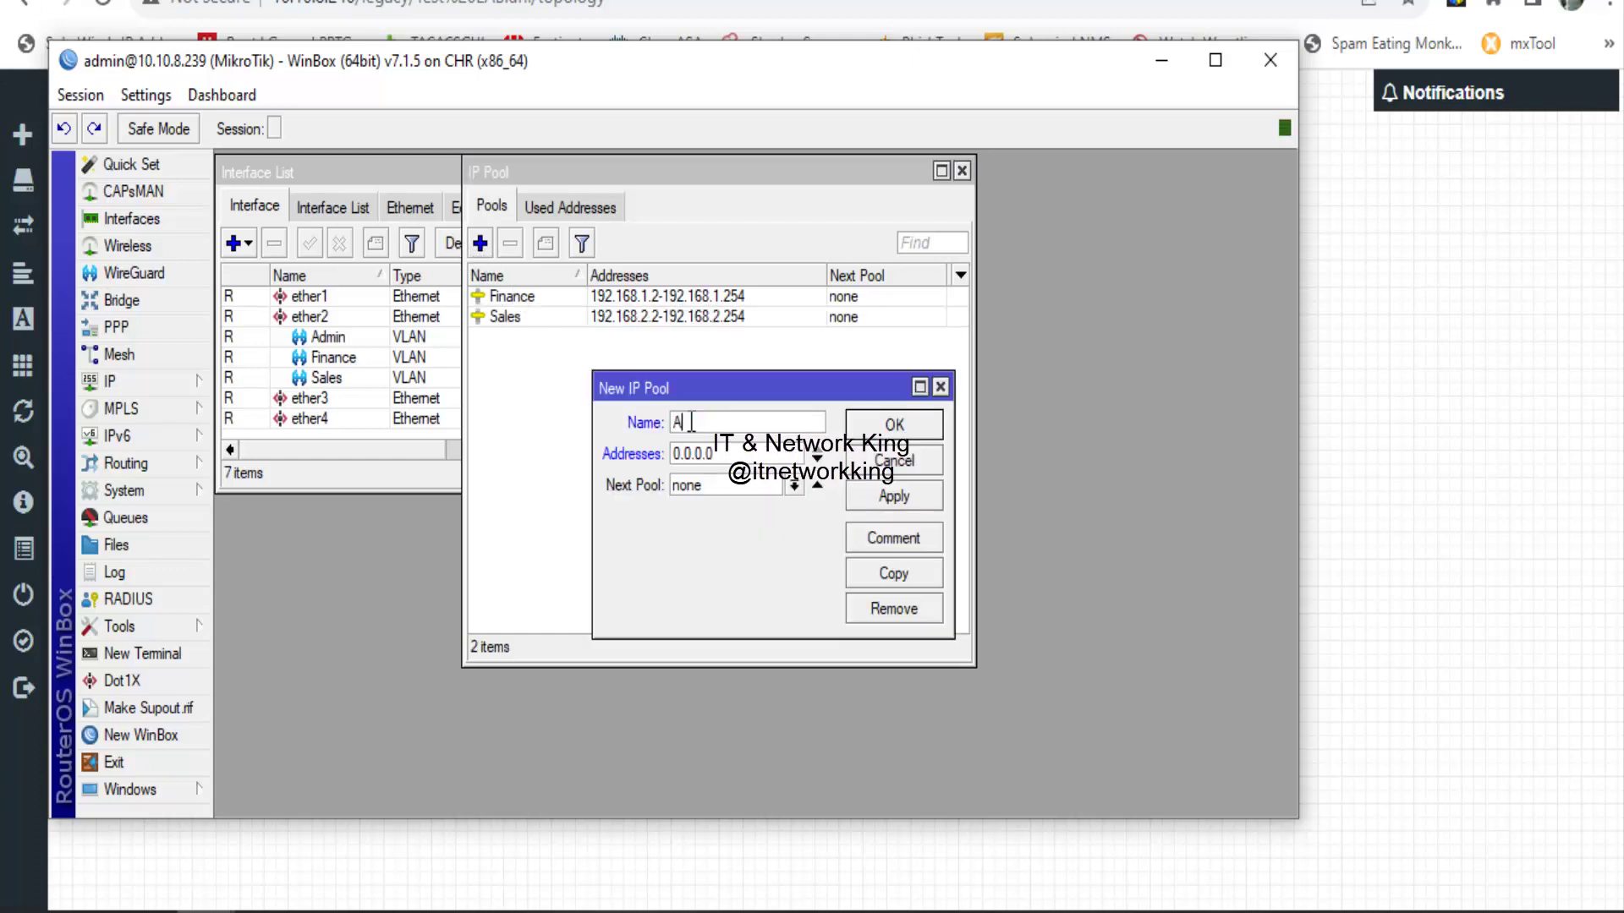
key(Tab)
text(192.168.3.2-192)
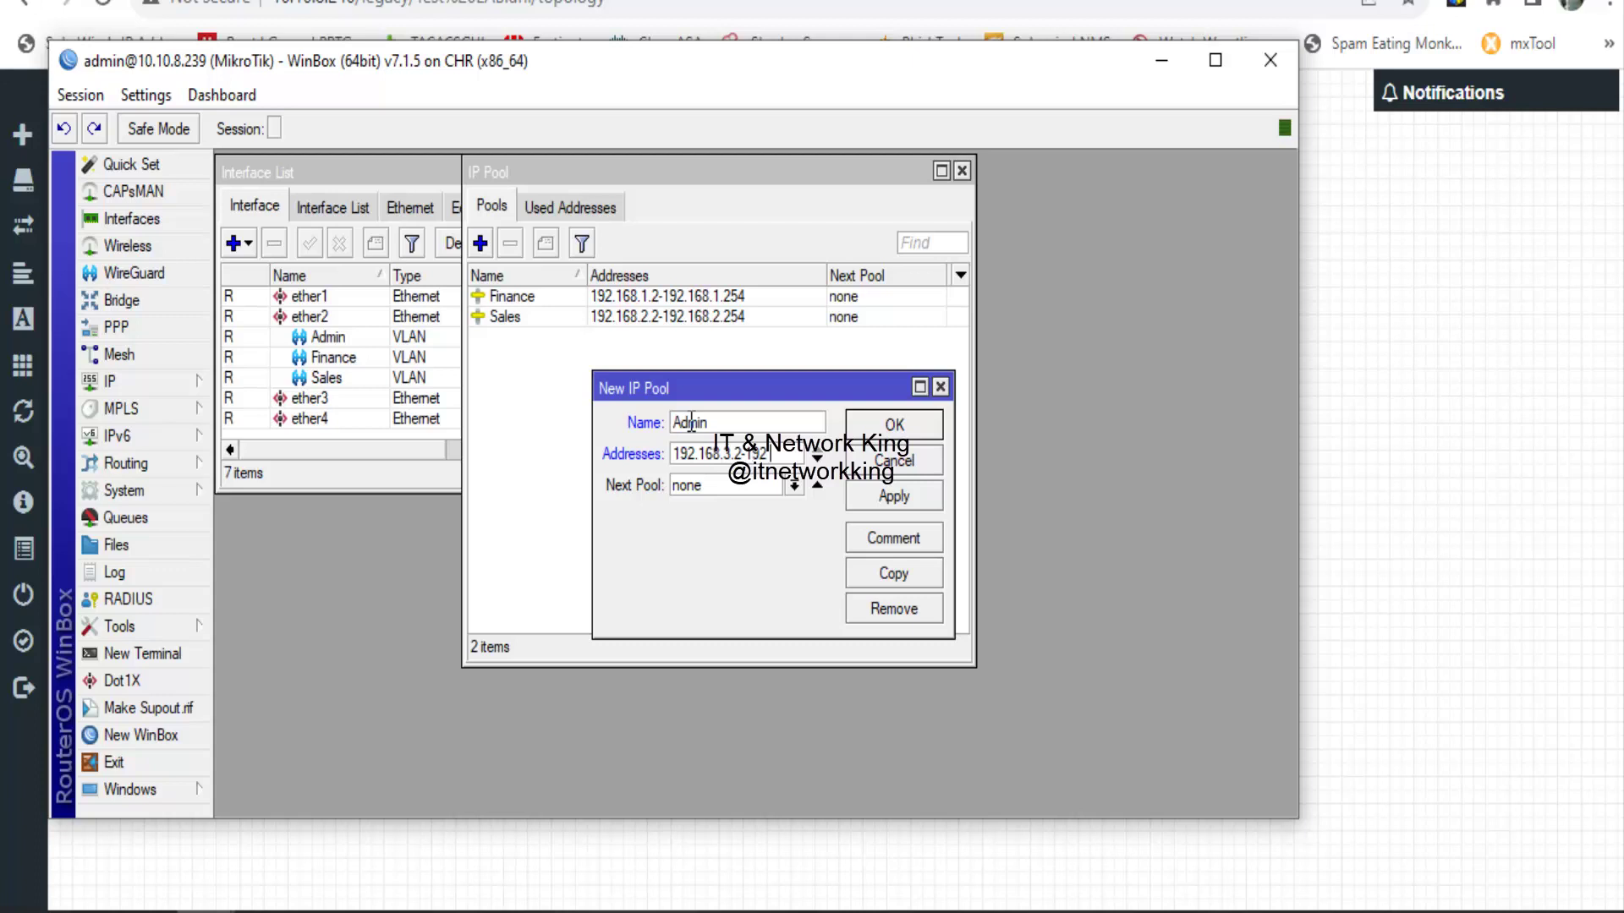
text(.168.3.)
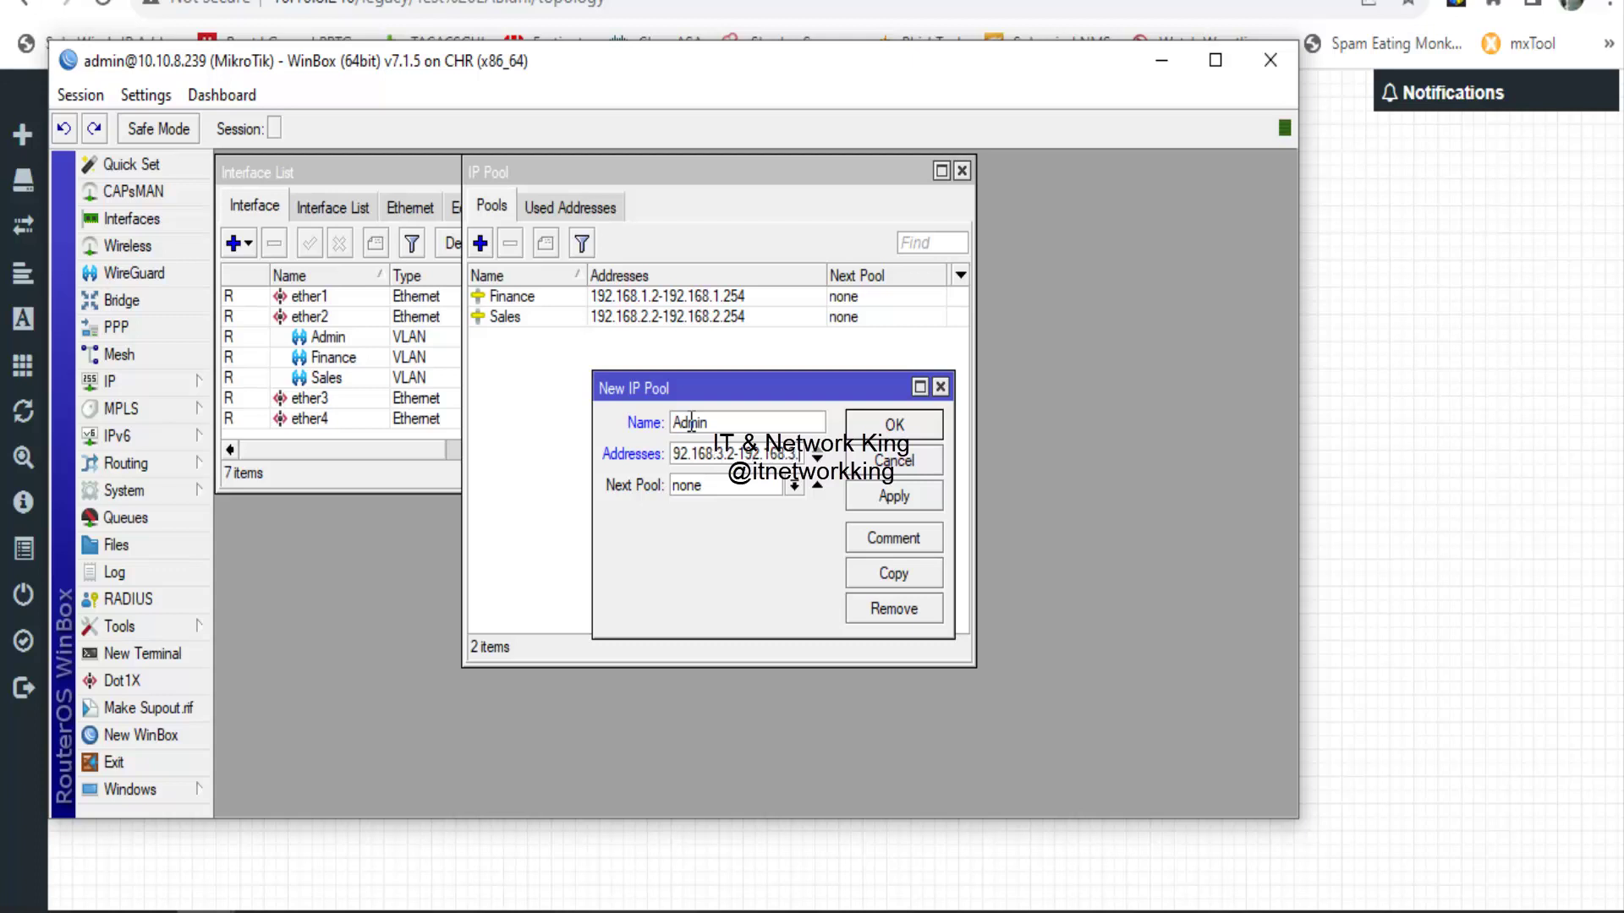
text(254)
click(897, 502)
click(884, 420)
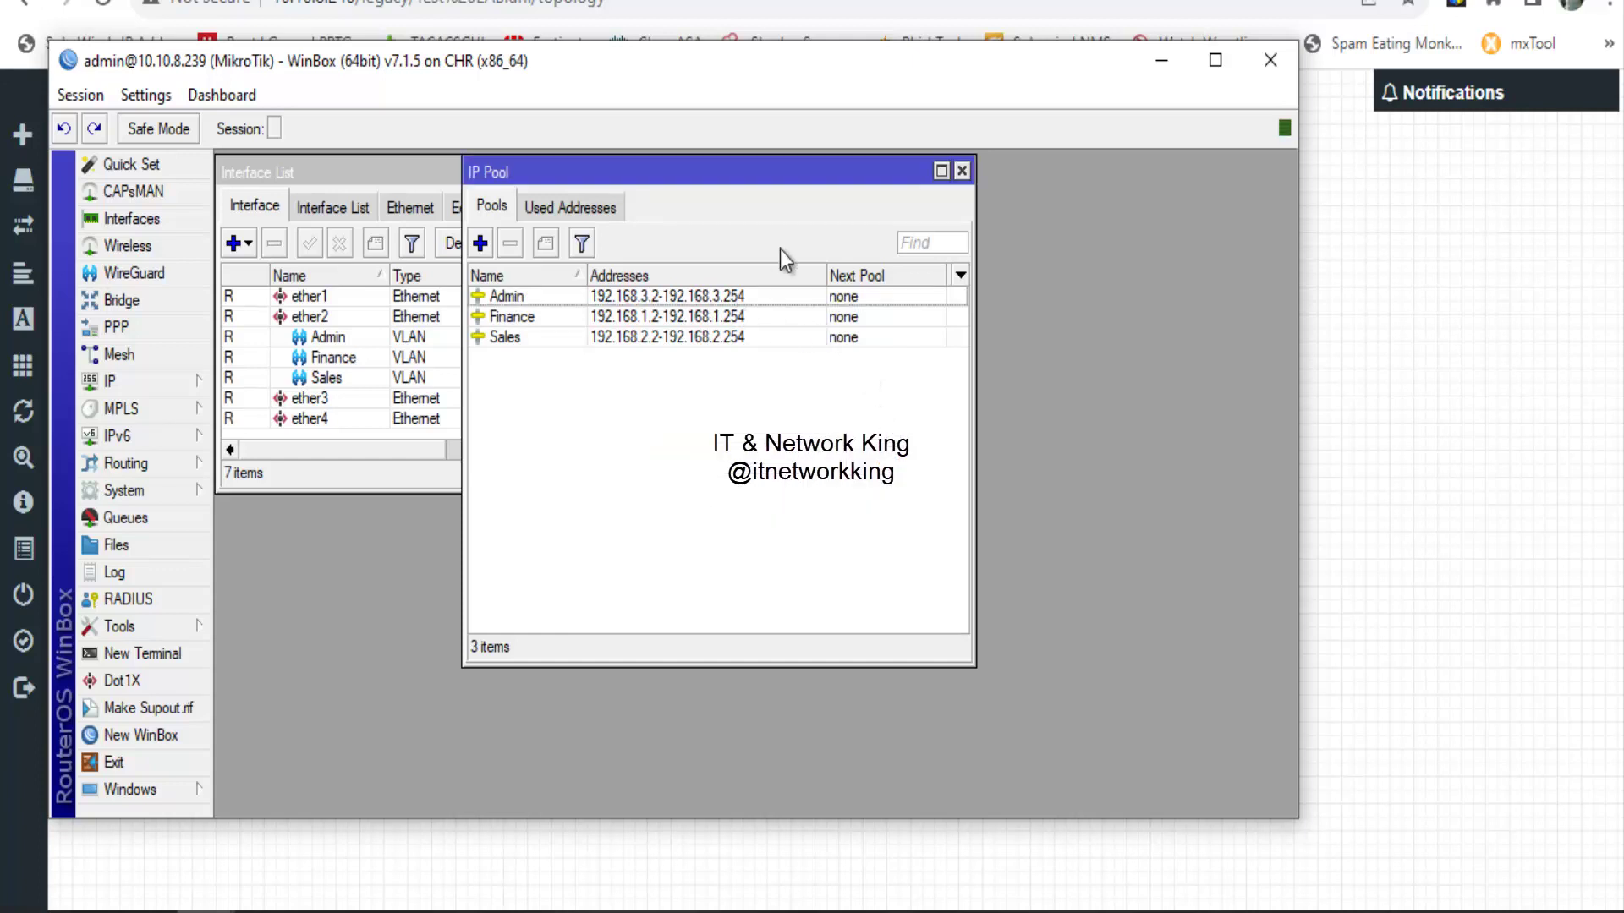
- Close the IP Pool list and go to the Networks list of IP > DHCP Server
click(962, 171)
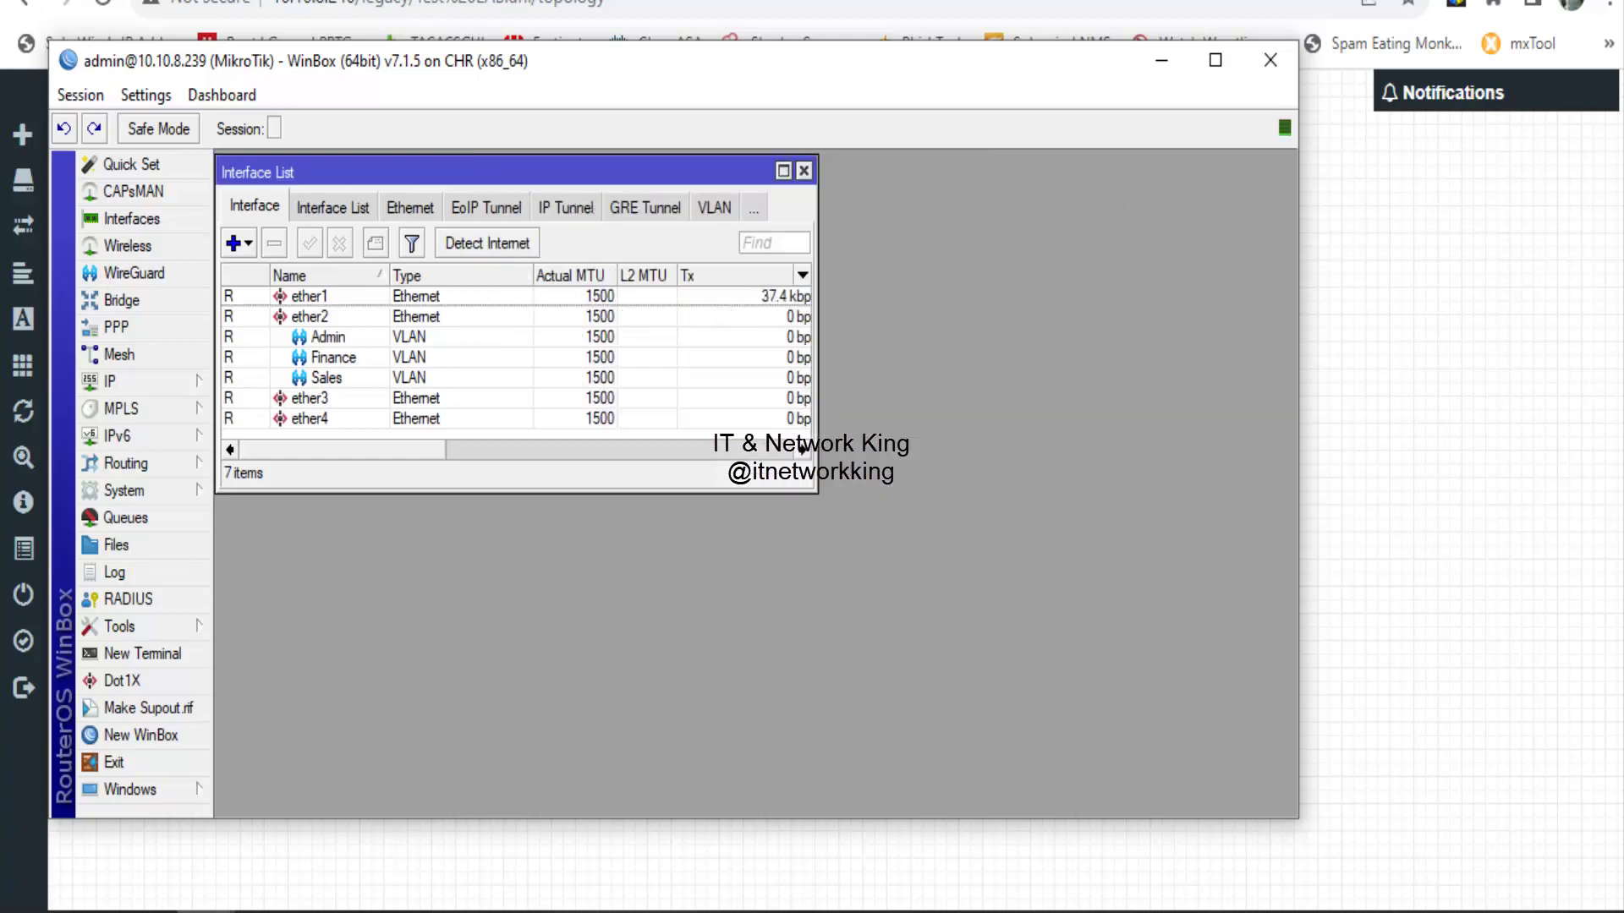
click(125, 379)
click(272, 350)
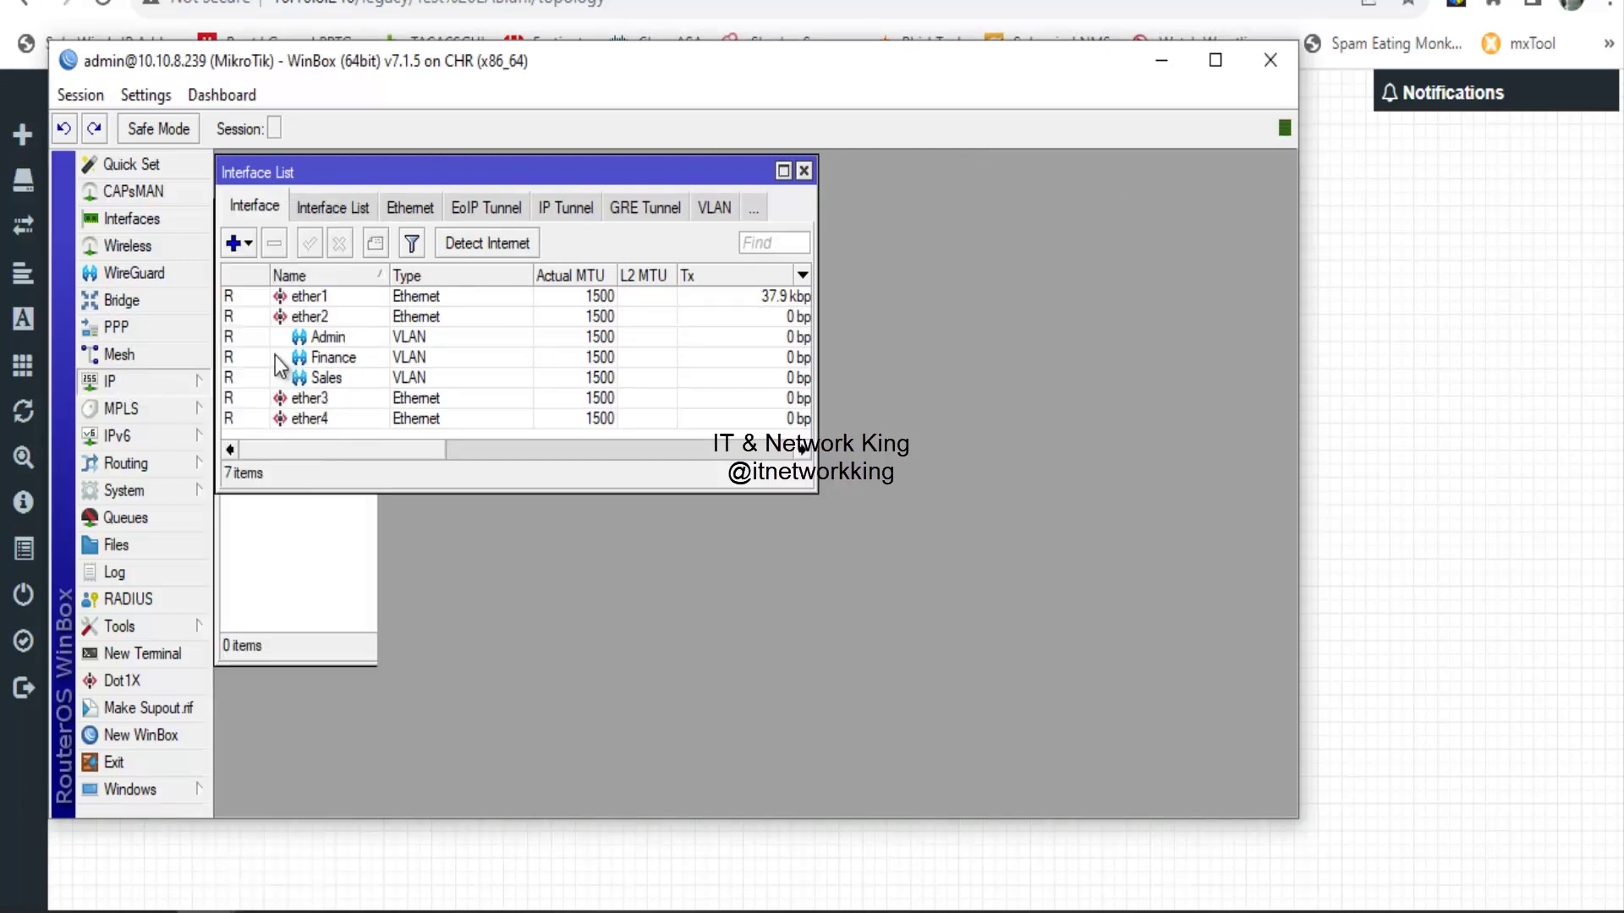
click(318, 206)
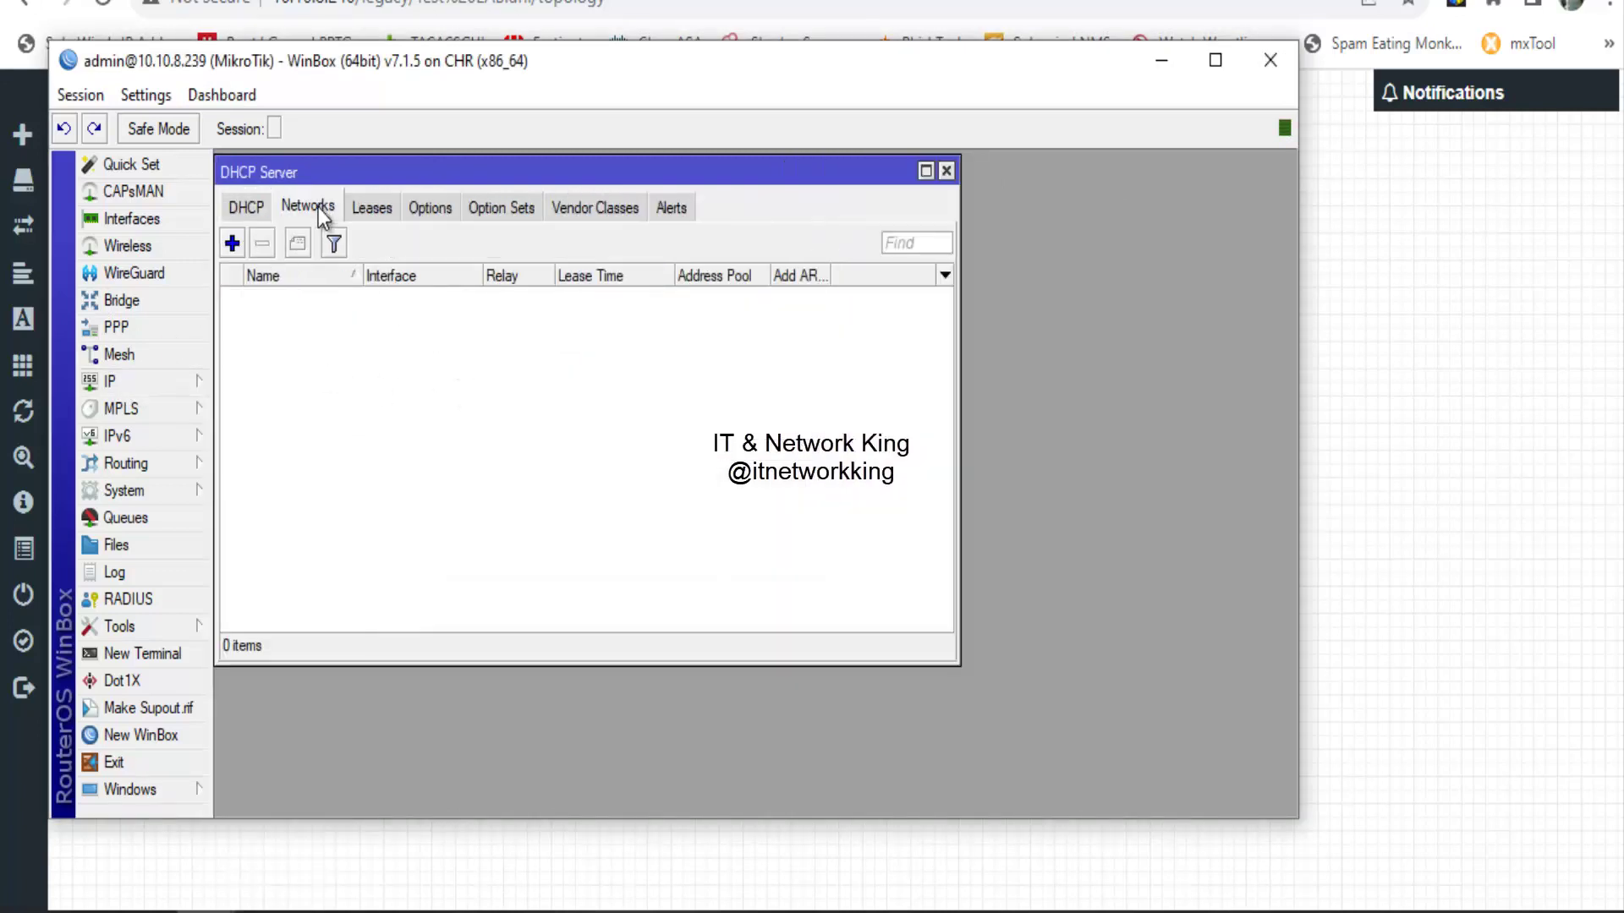
- Add DHCP network 192.168.1.0/24 with gateway 192.168.1.1, netmask 255.255.255.0 and DNS 8.8.8.8
click(231, 244)
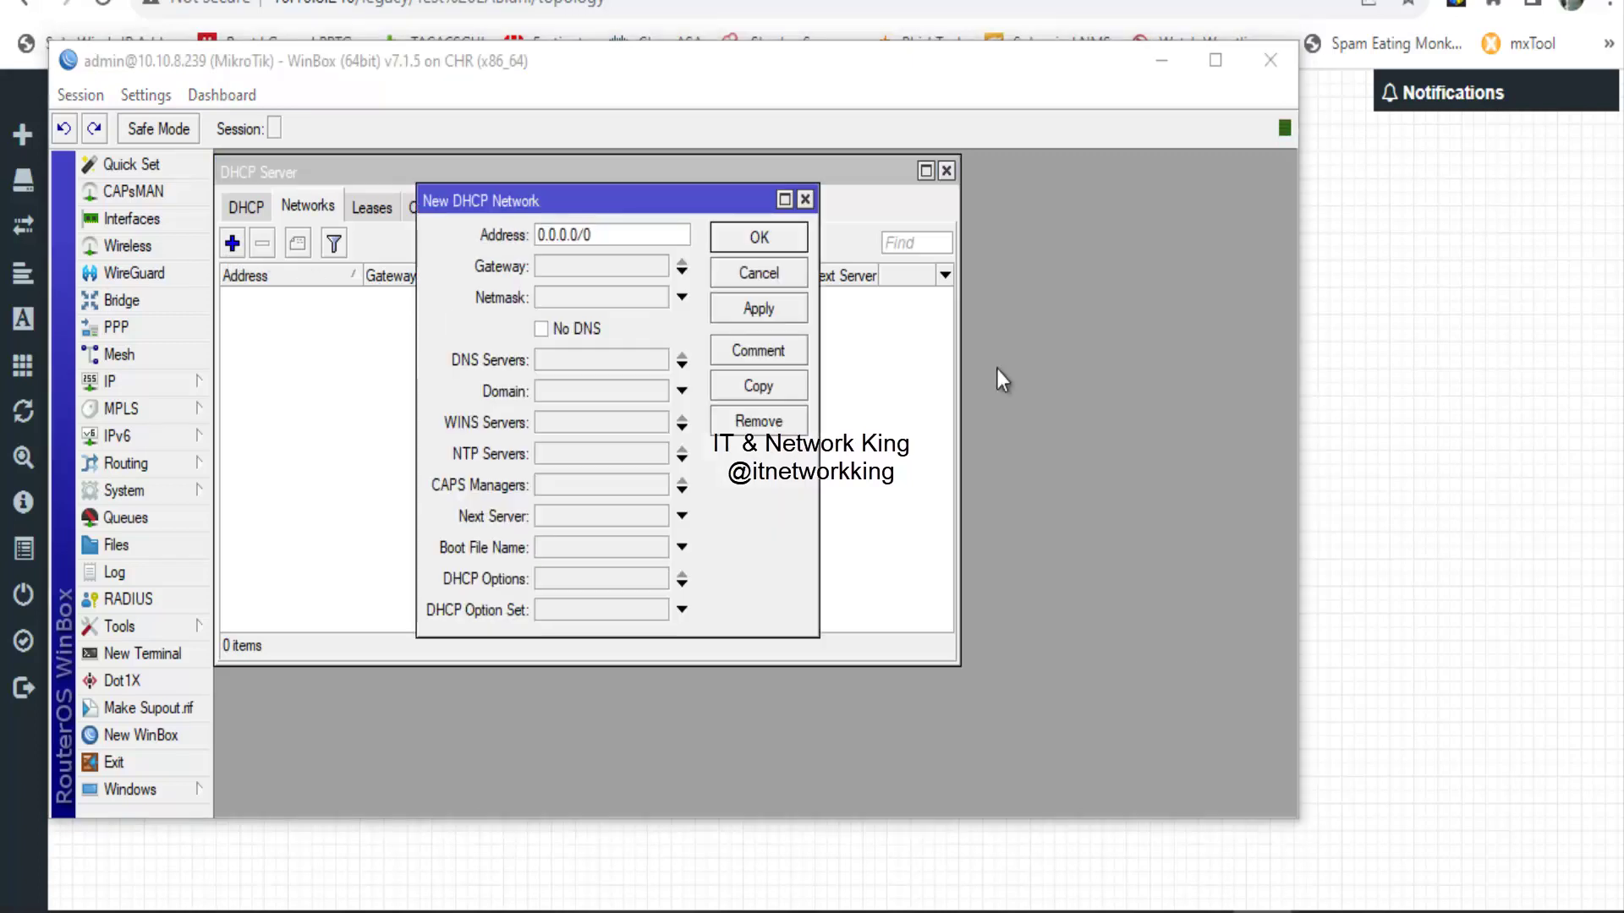
click(623, 228)
text(192)
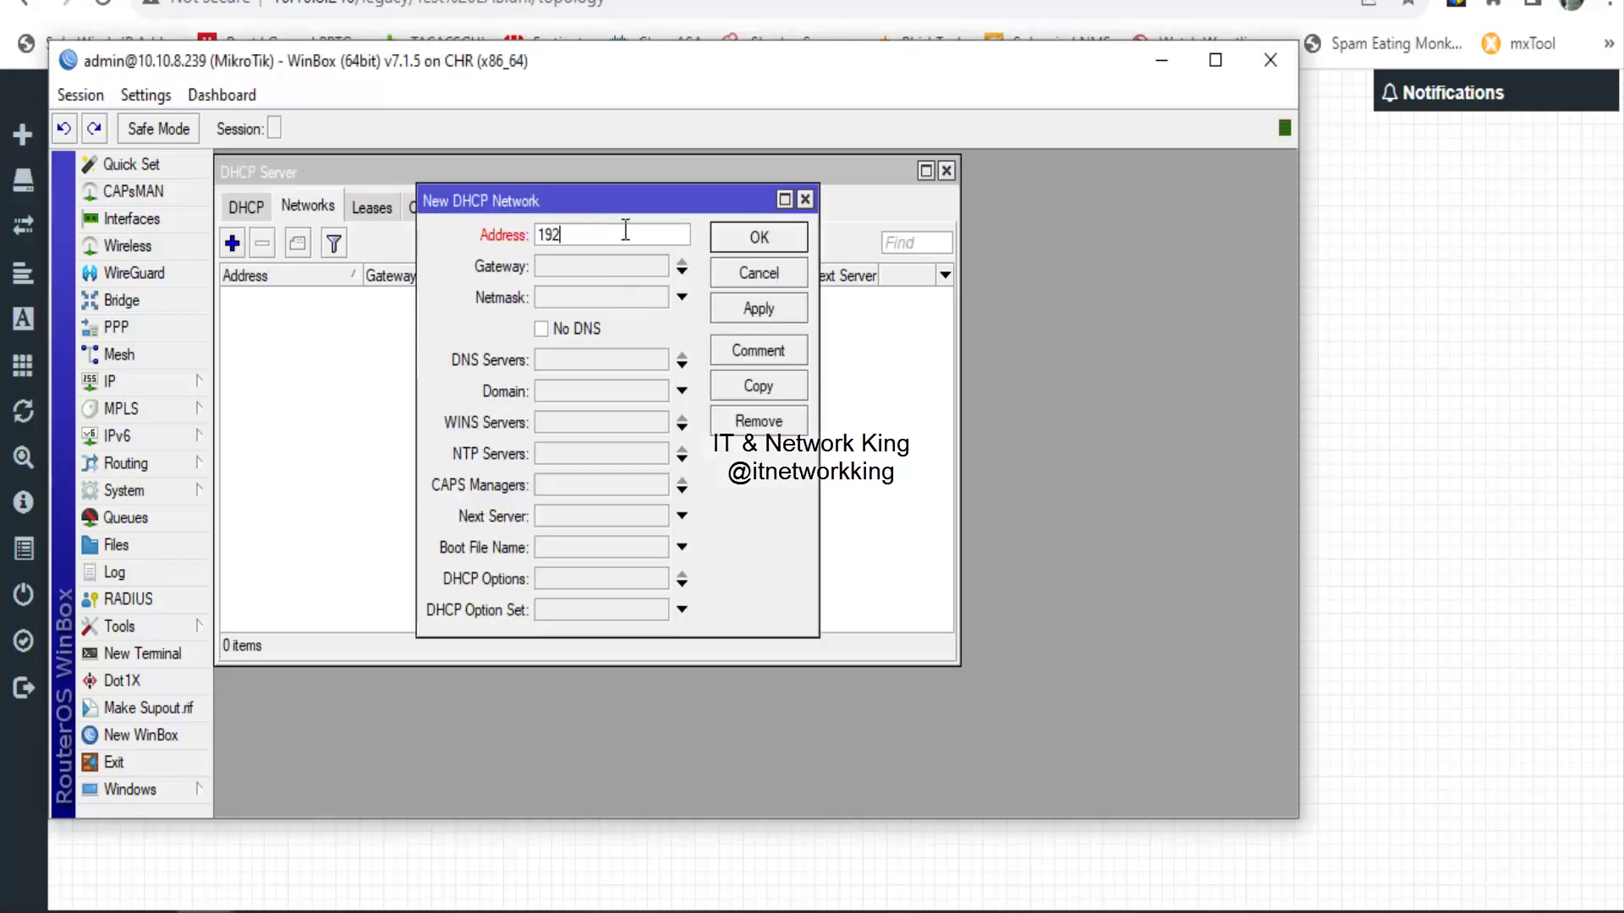
text(.168.1.0/24)
click(632, 267)
text(192.168.1.1)
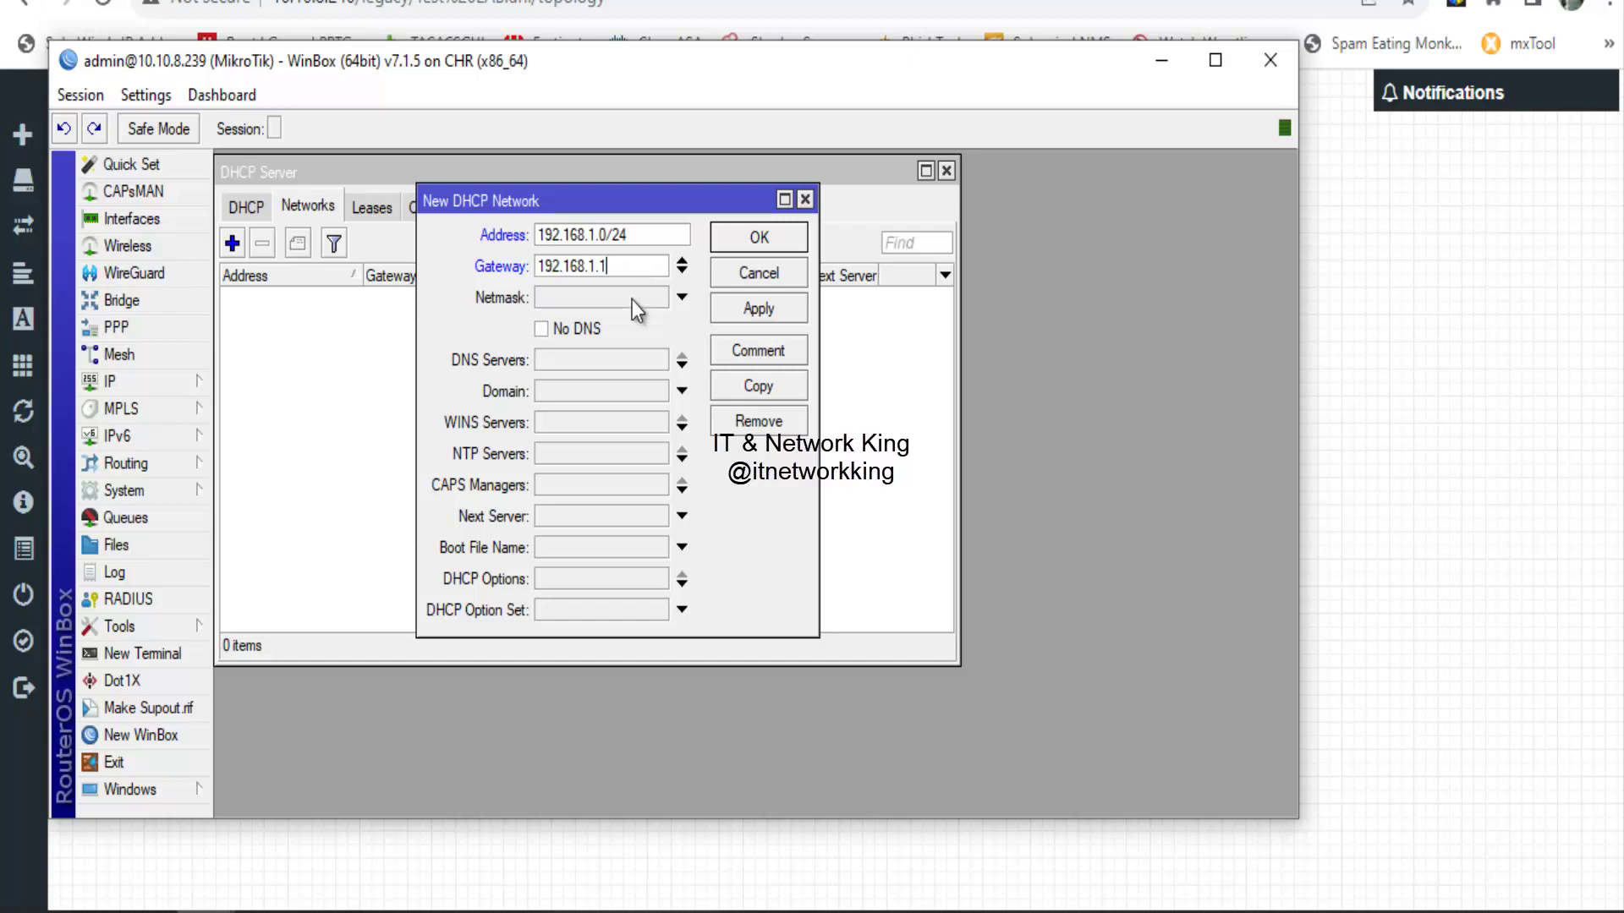
click(632, 299)
text(255.2)
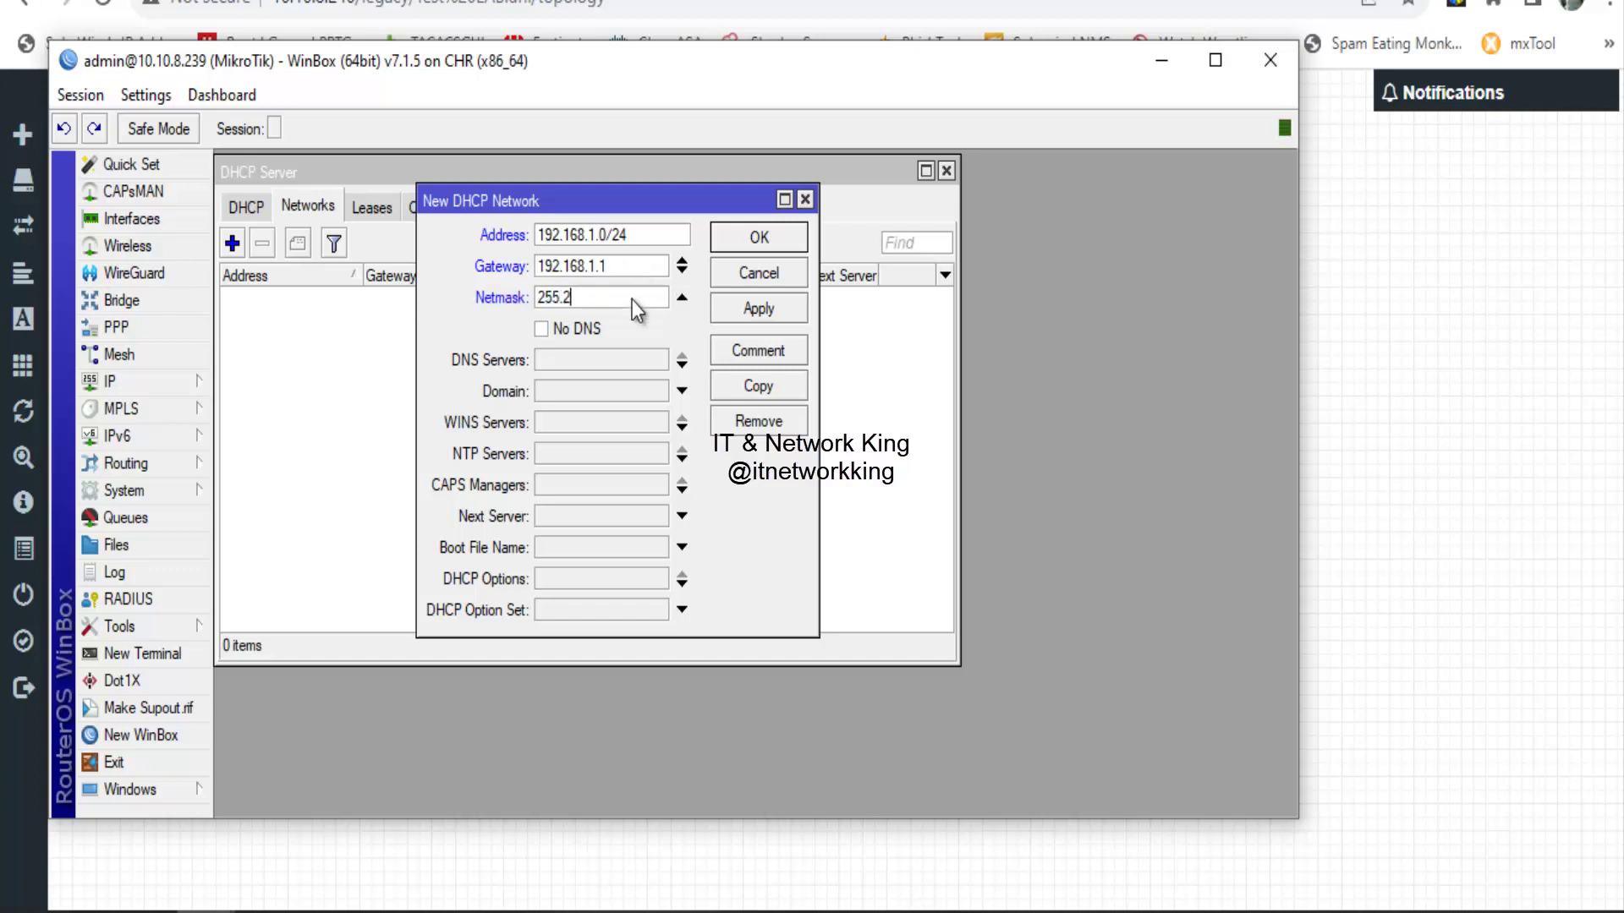
text(55.255.0)
click(631, 358)
text(8.8.8.8)
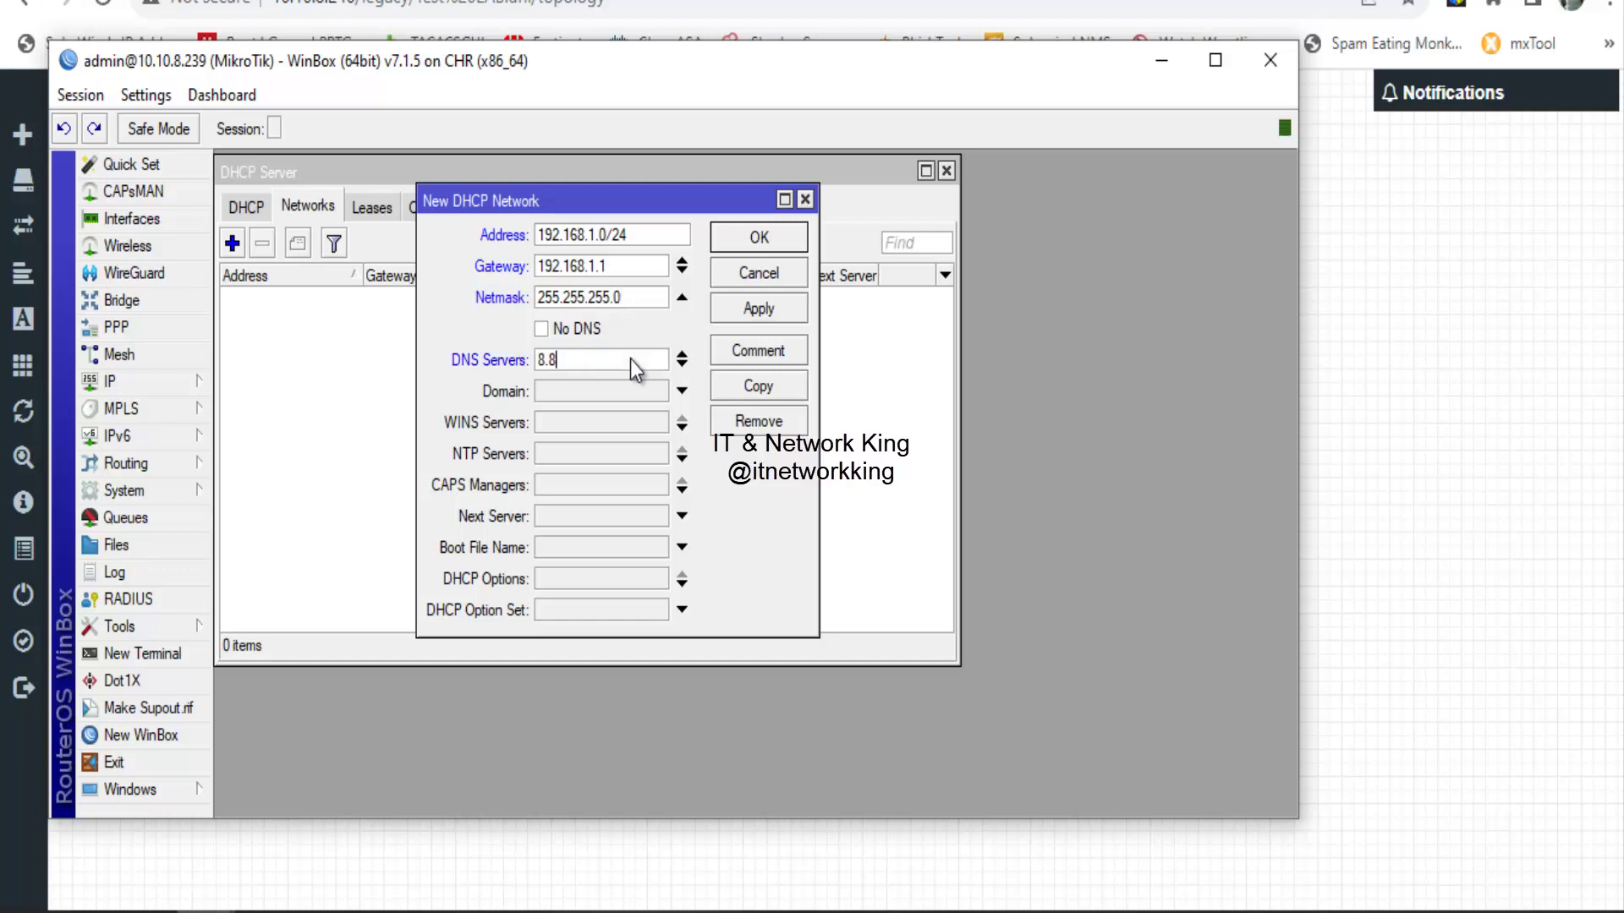
click(758, 309)
click(759, 238)
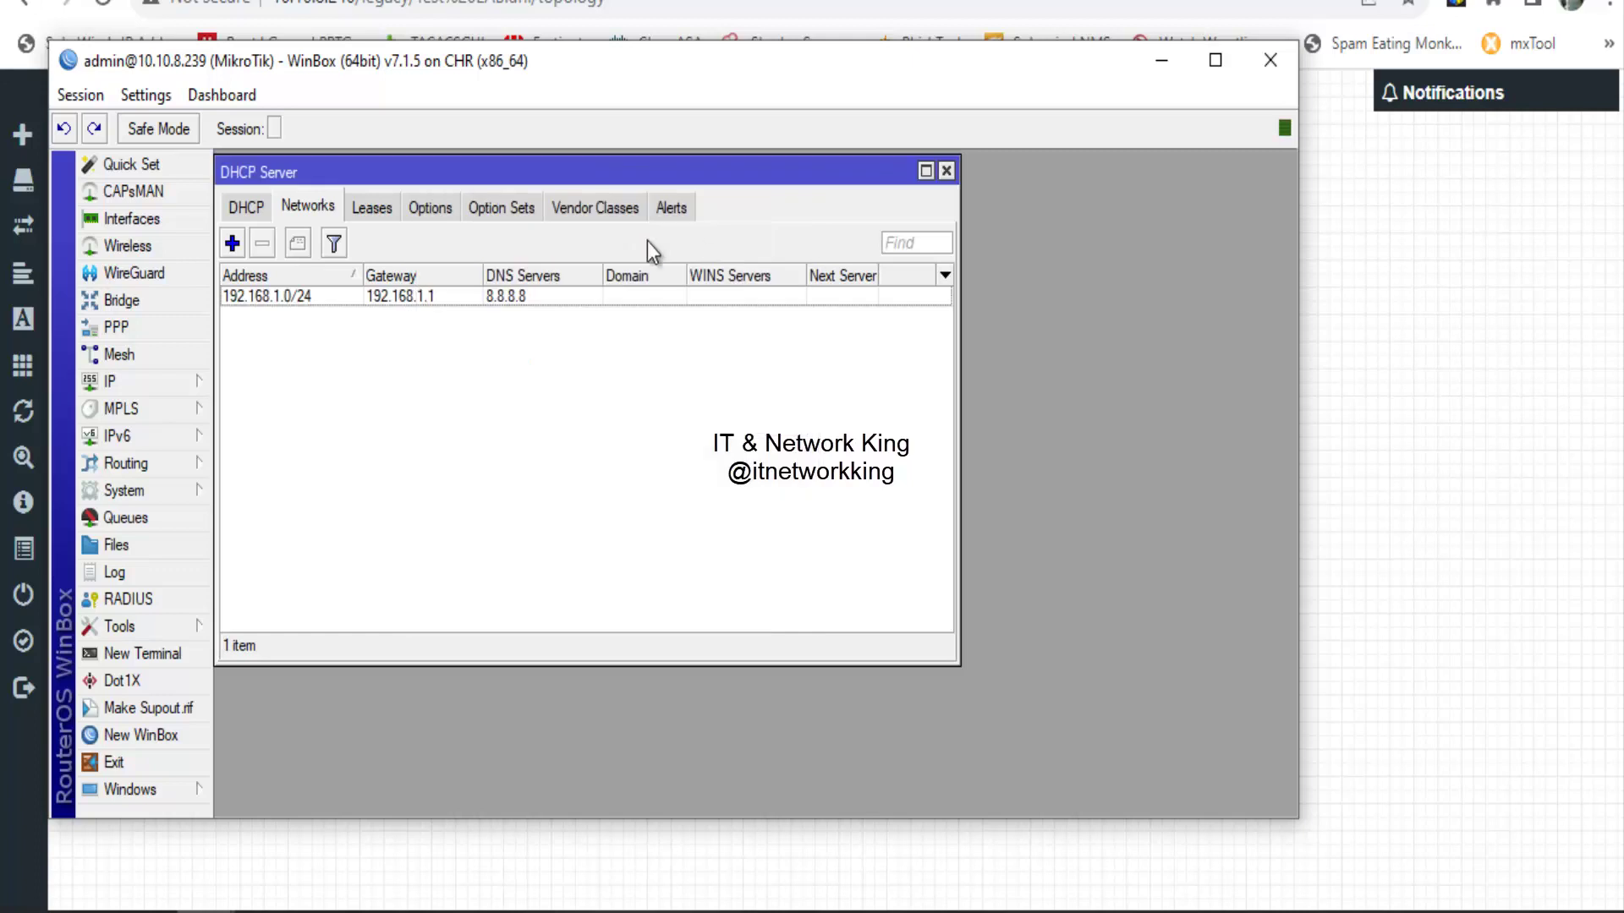
- Create DHCP network 192.168.2.0/24 with gateway 192.168.2.1, netmask 255.255.255.0, DNS 8.8.8.8
click(235, 250)
text(192.)
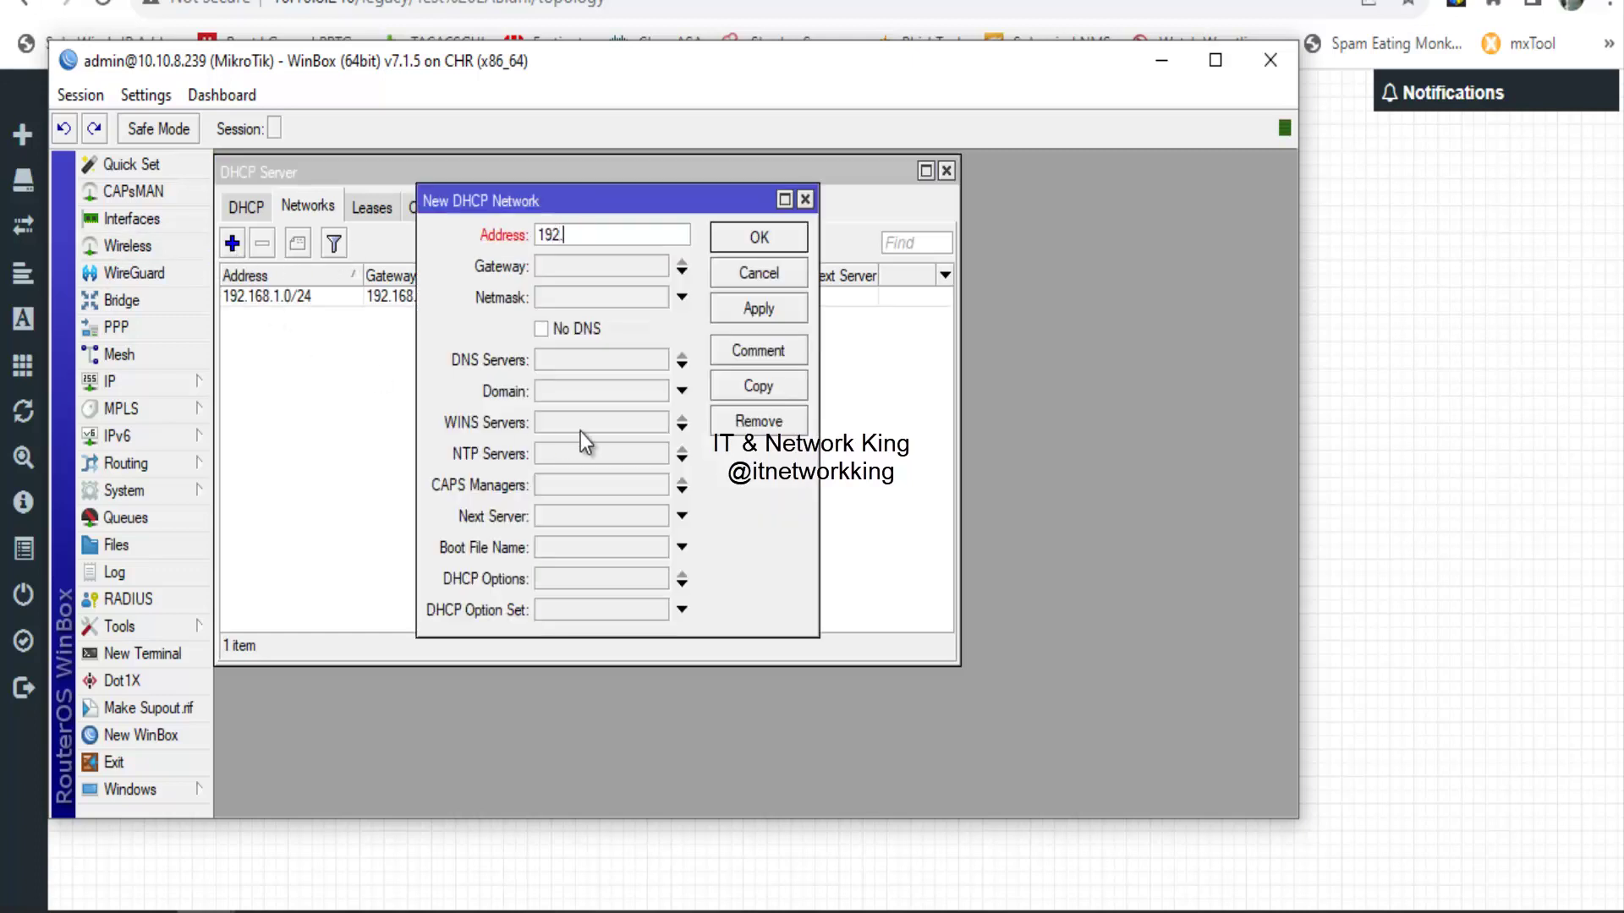
text(168.2.0/24)
key(Tab)
text(192.168.2.1)
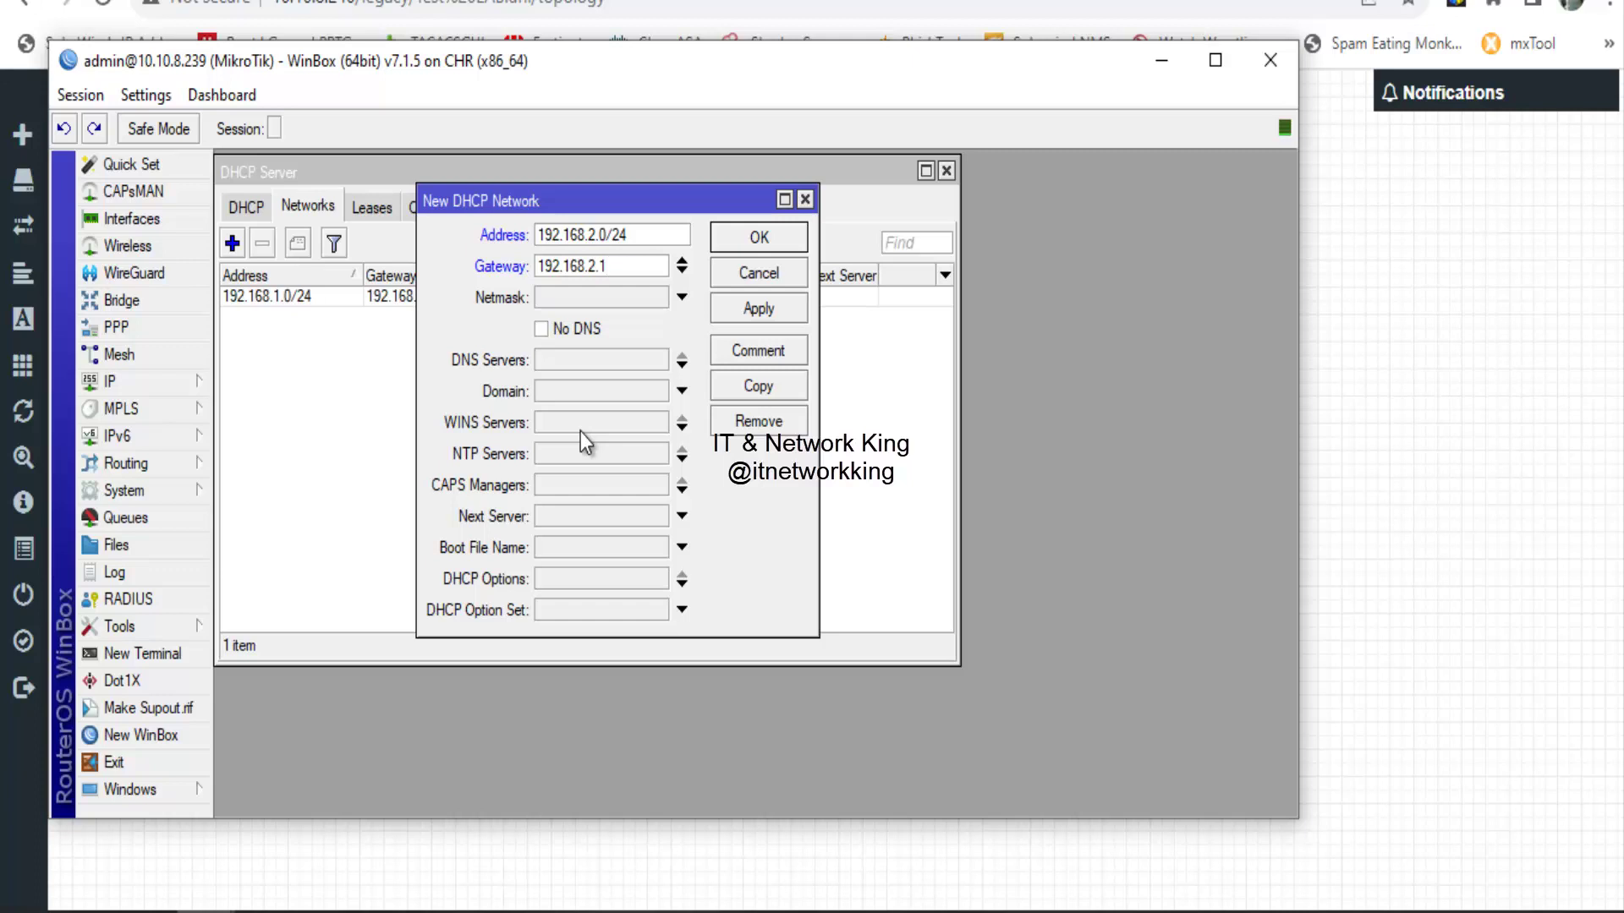
key(Tab)
text(255.)
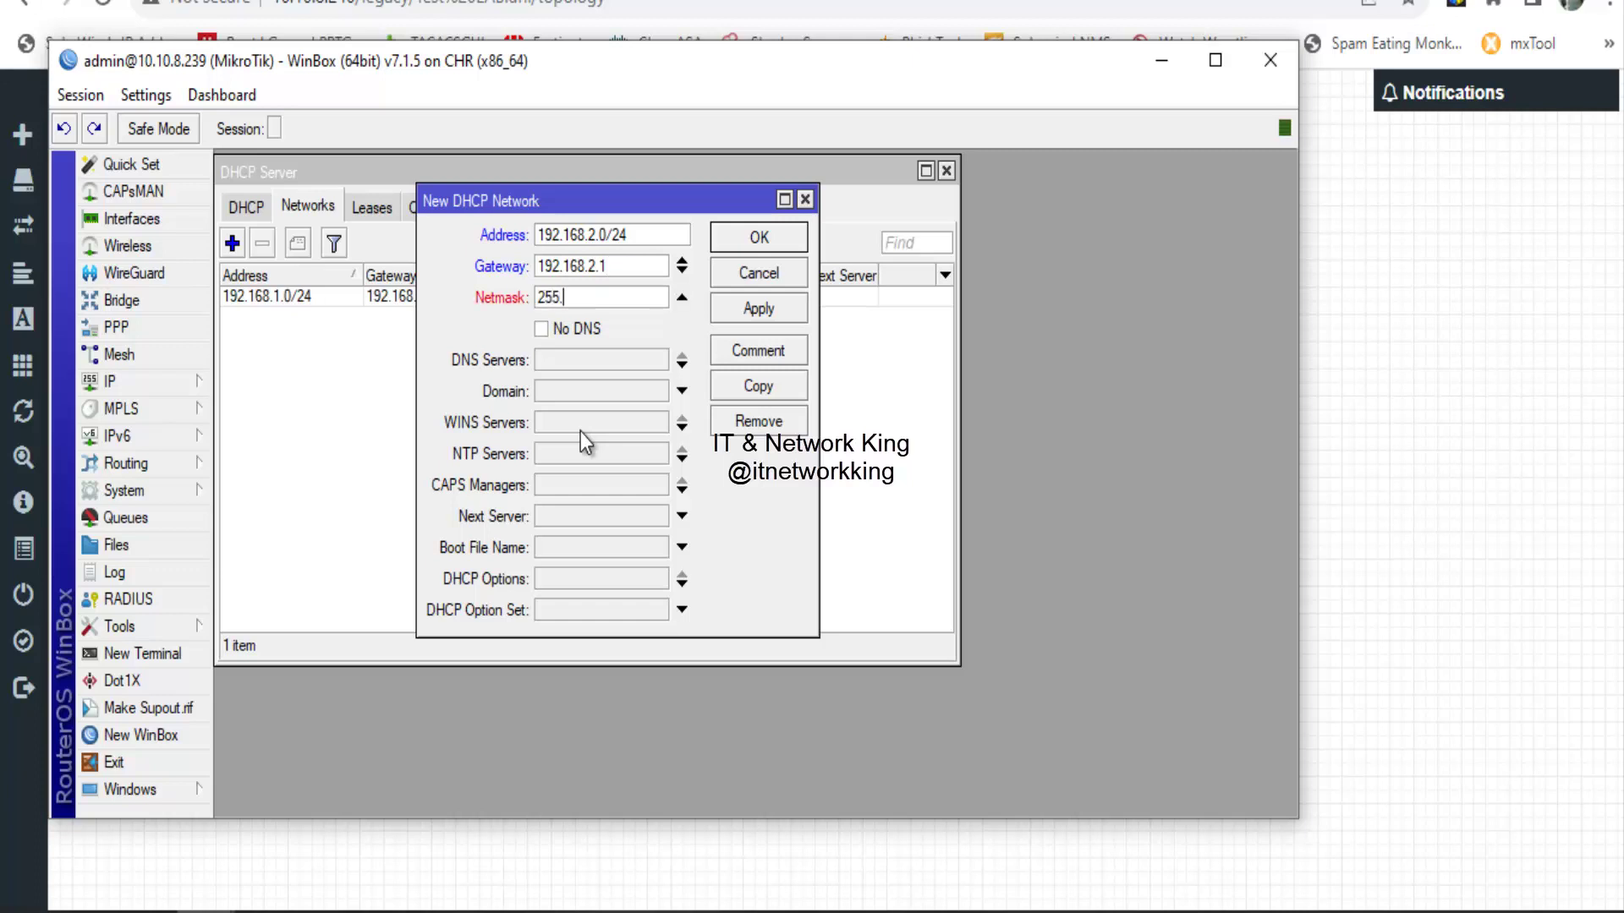
text(255.255.0)
key(Tab)
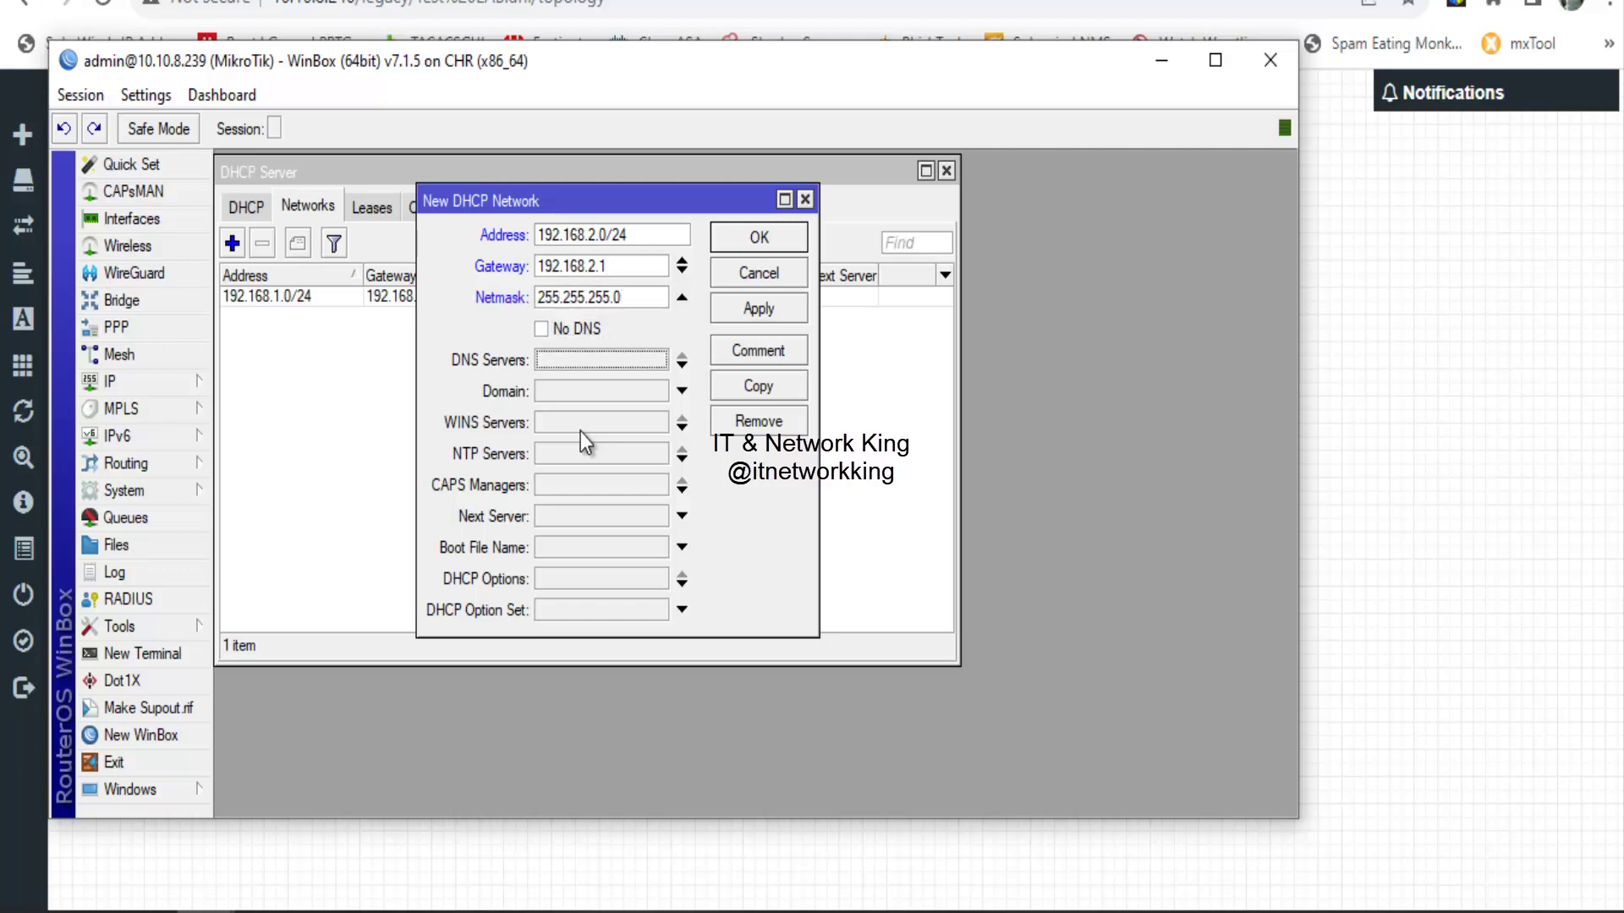
text(8.8.8.8)
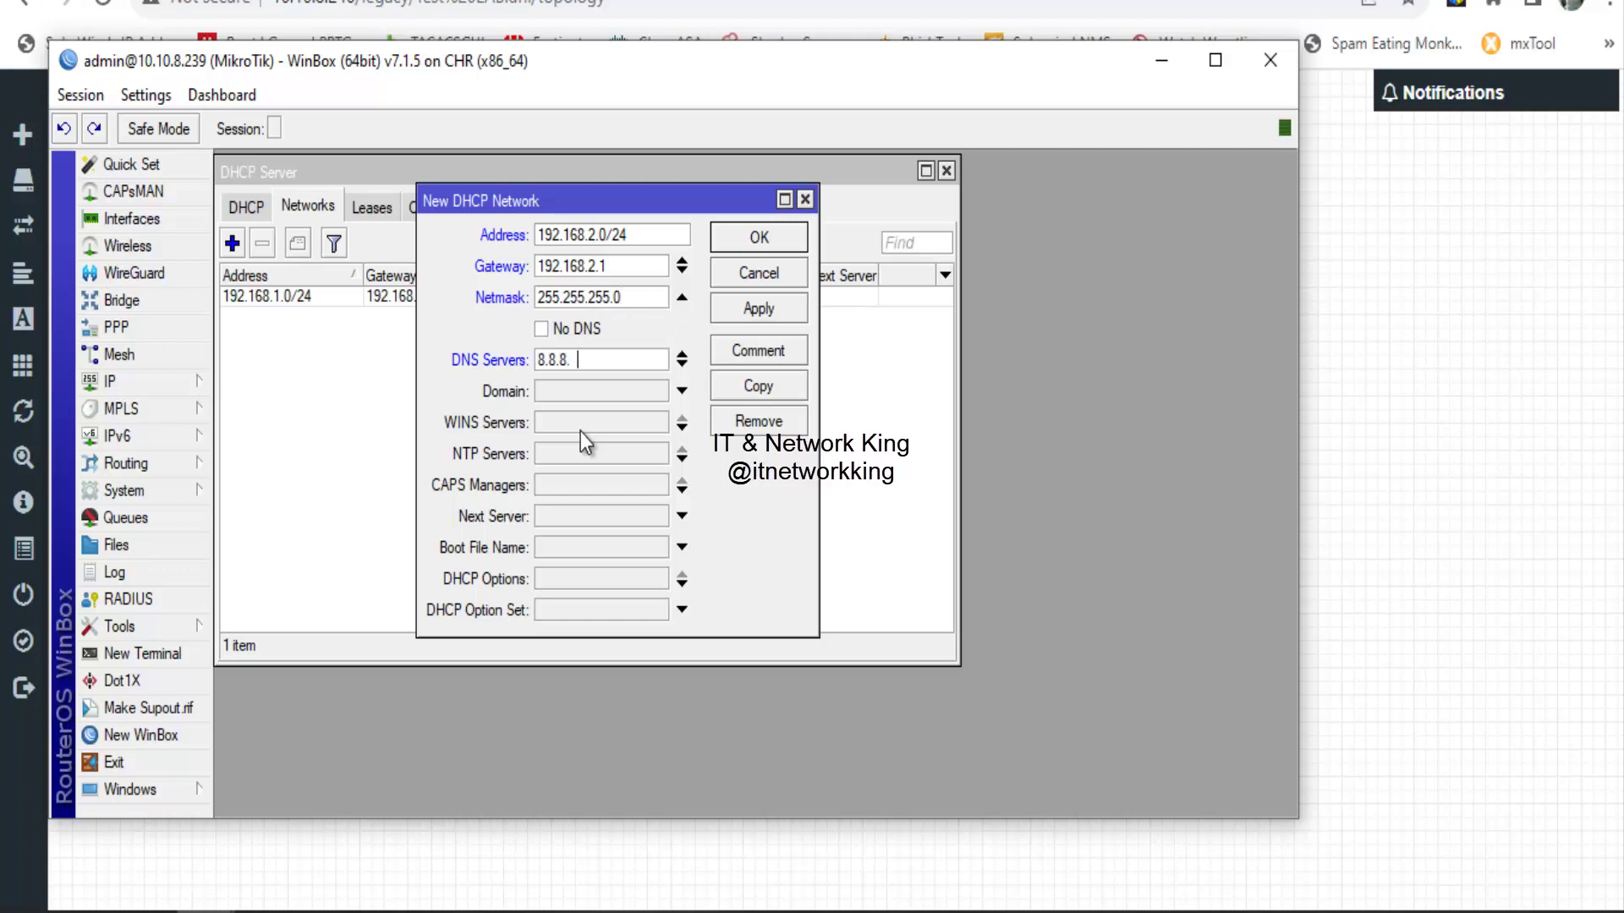
click(773, 311)
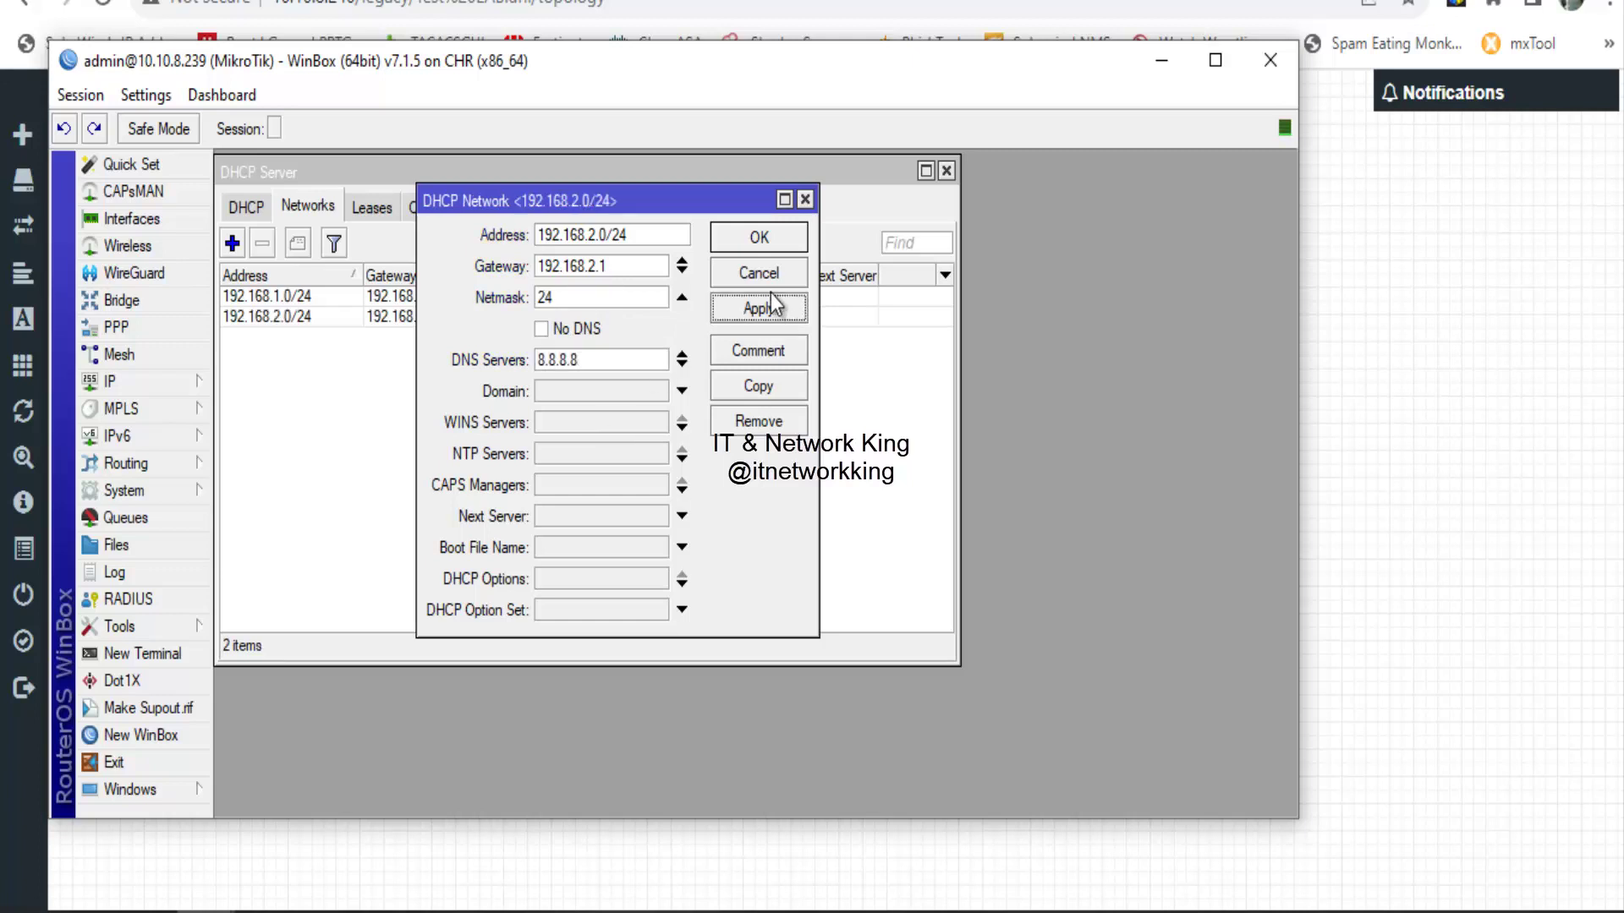
click(766, 238)
- Create DHCP network 192.168.3.0/24 using gateway 192.168.3.1 and DNS server 8.8.8.8
click(234, 245)
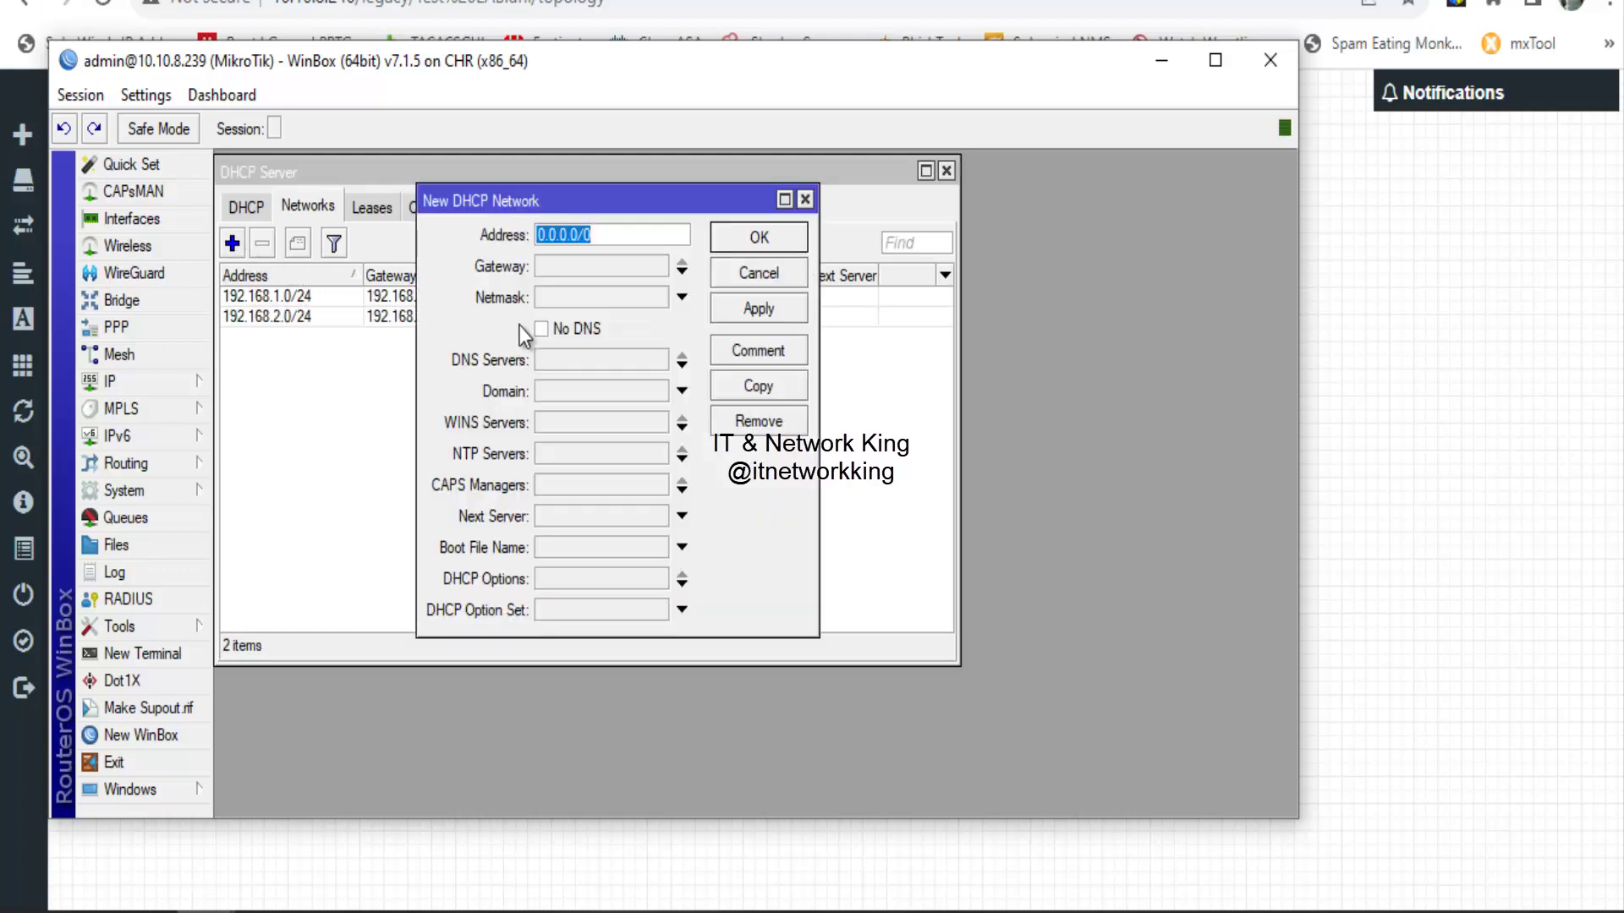
text(192.168.3.0)
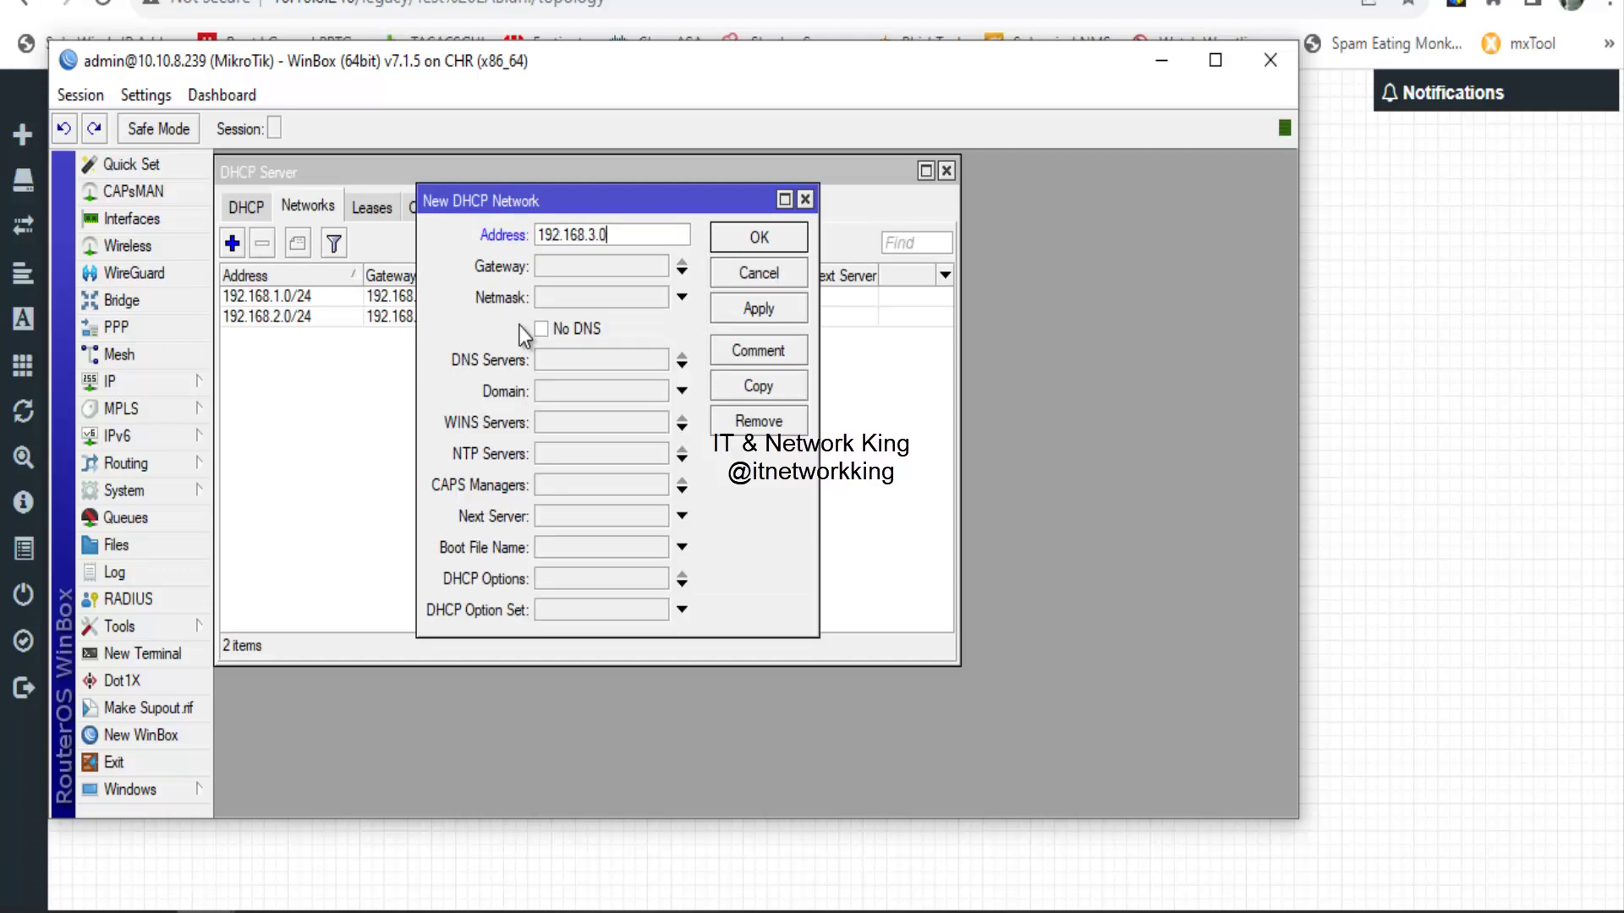
text(/24)
key(Tab)
text(192.168.)
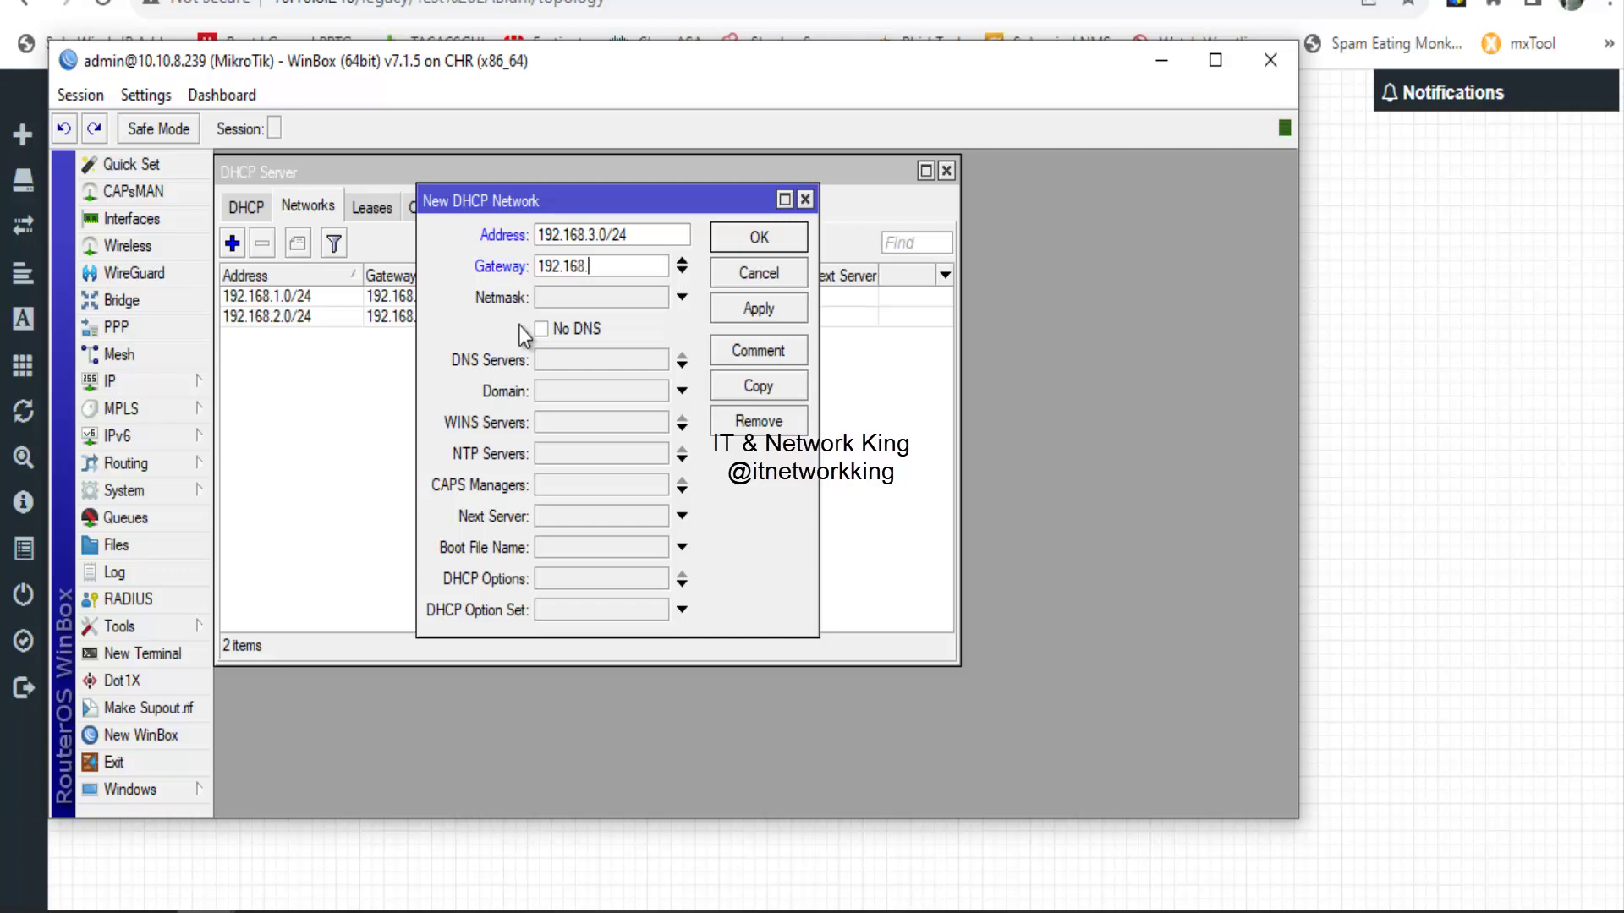
text(3.1)
key(Tab)
text(19)
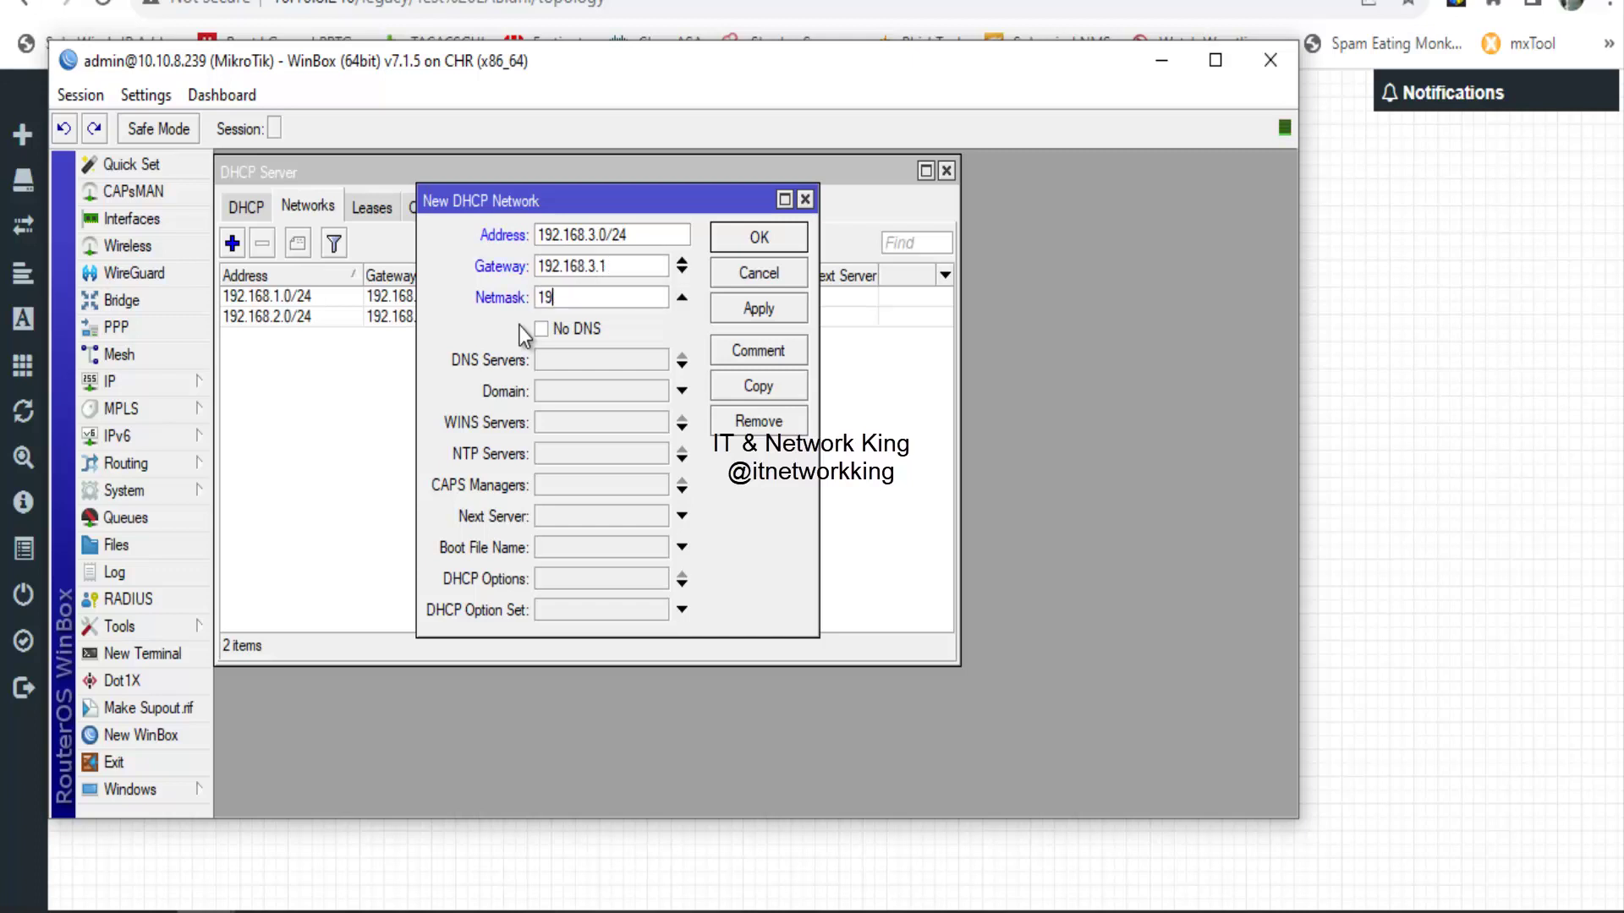
text(2.168.3.1)
key(Tab)
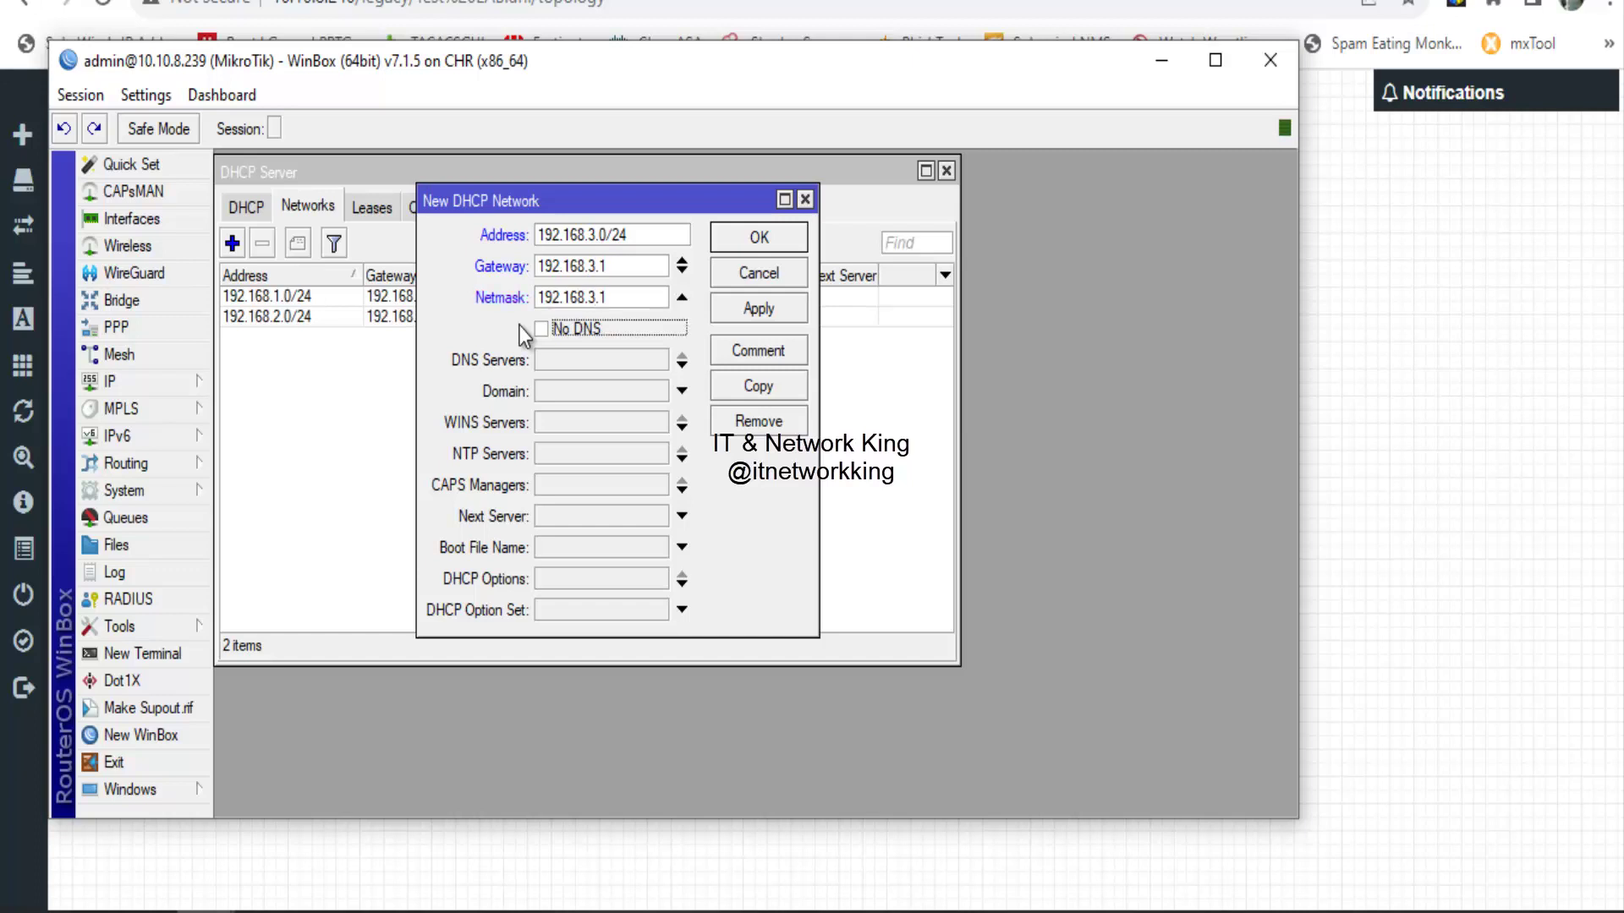
key(Tab)
text(8.8.8.8)
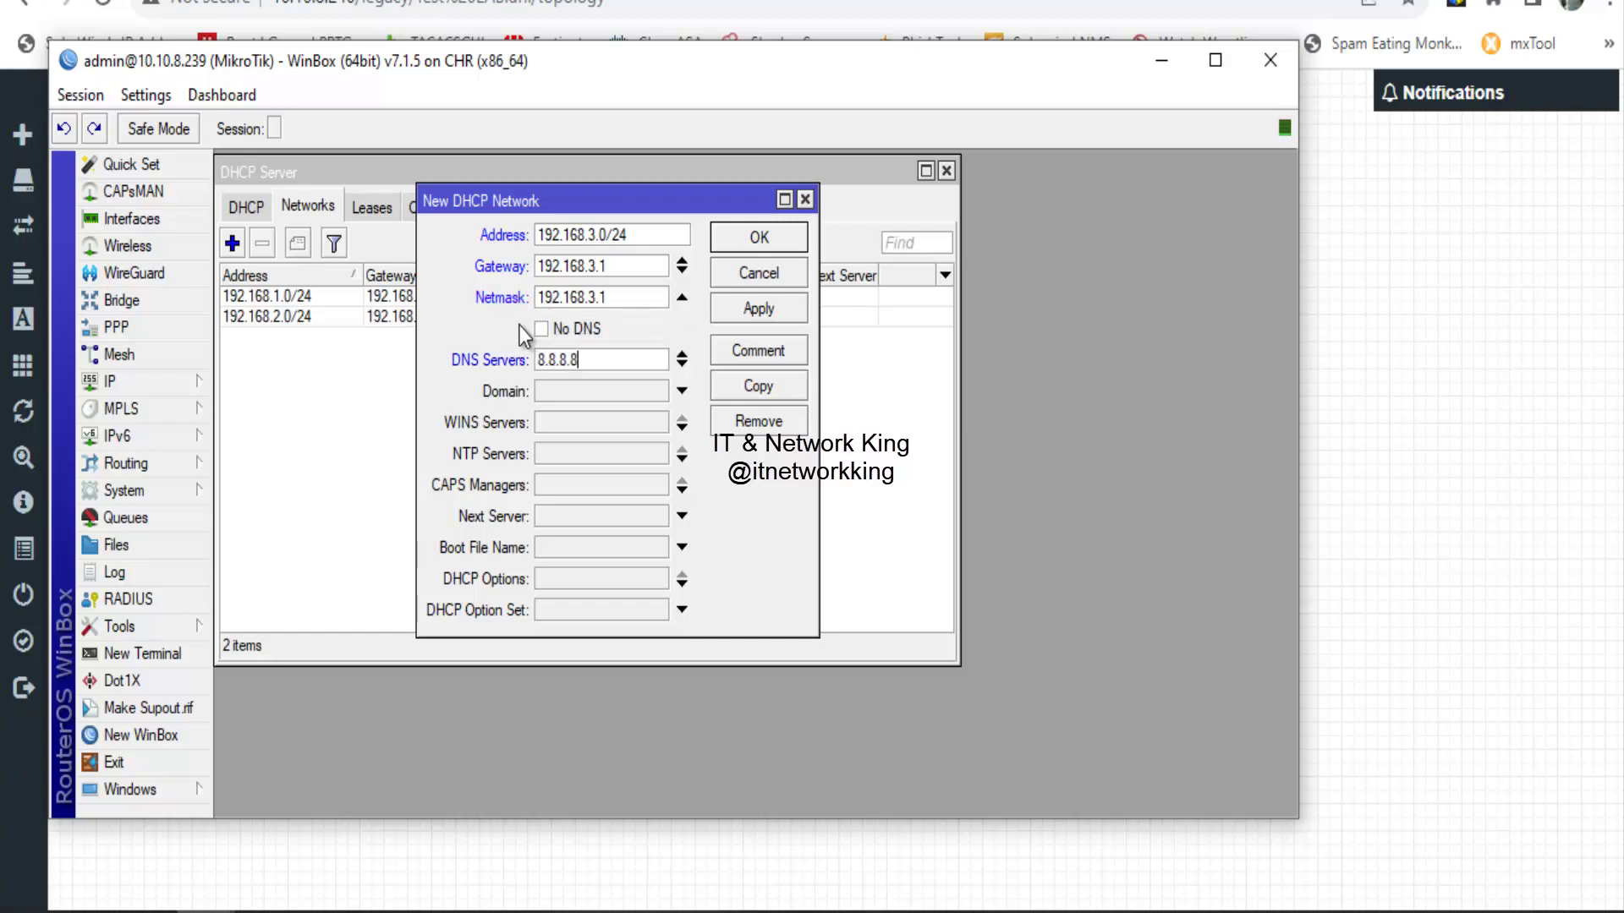
click(759, 310)
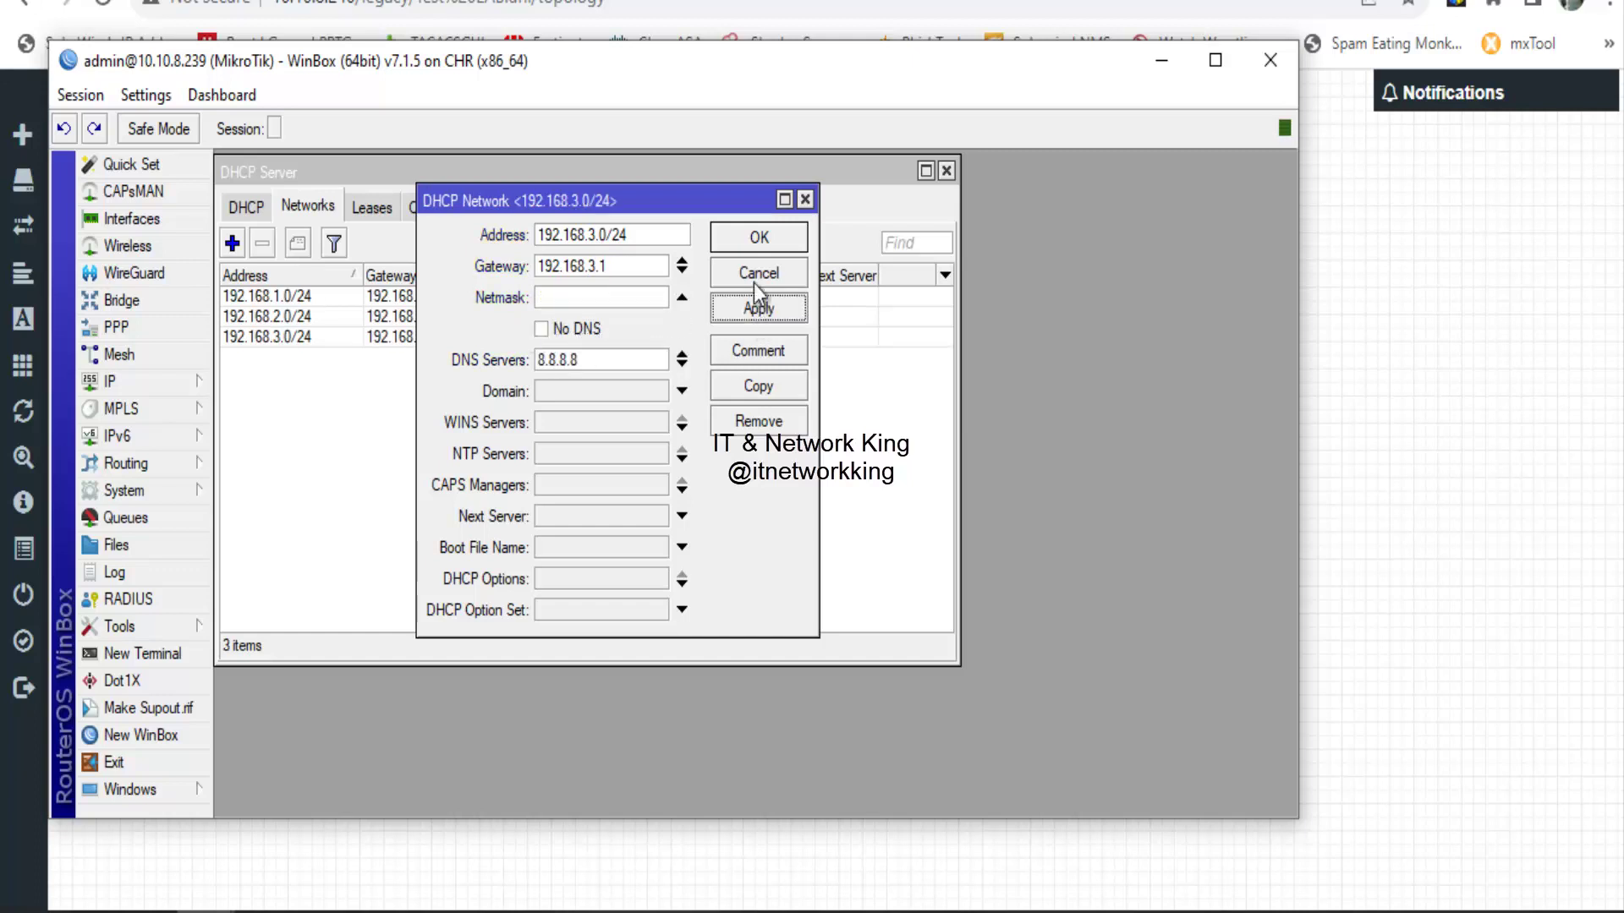
click(759, 240)
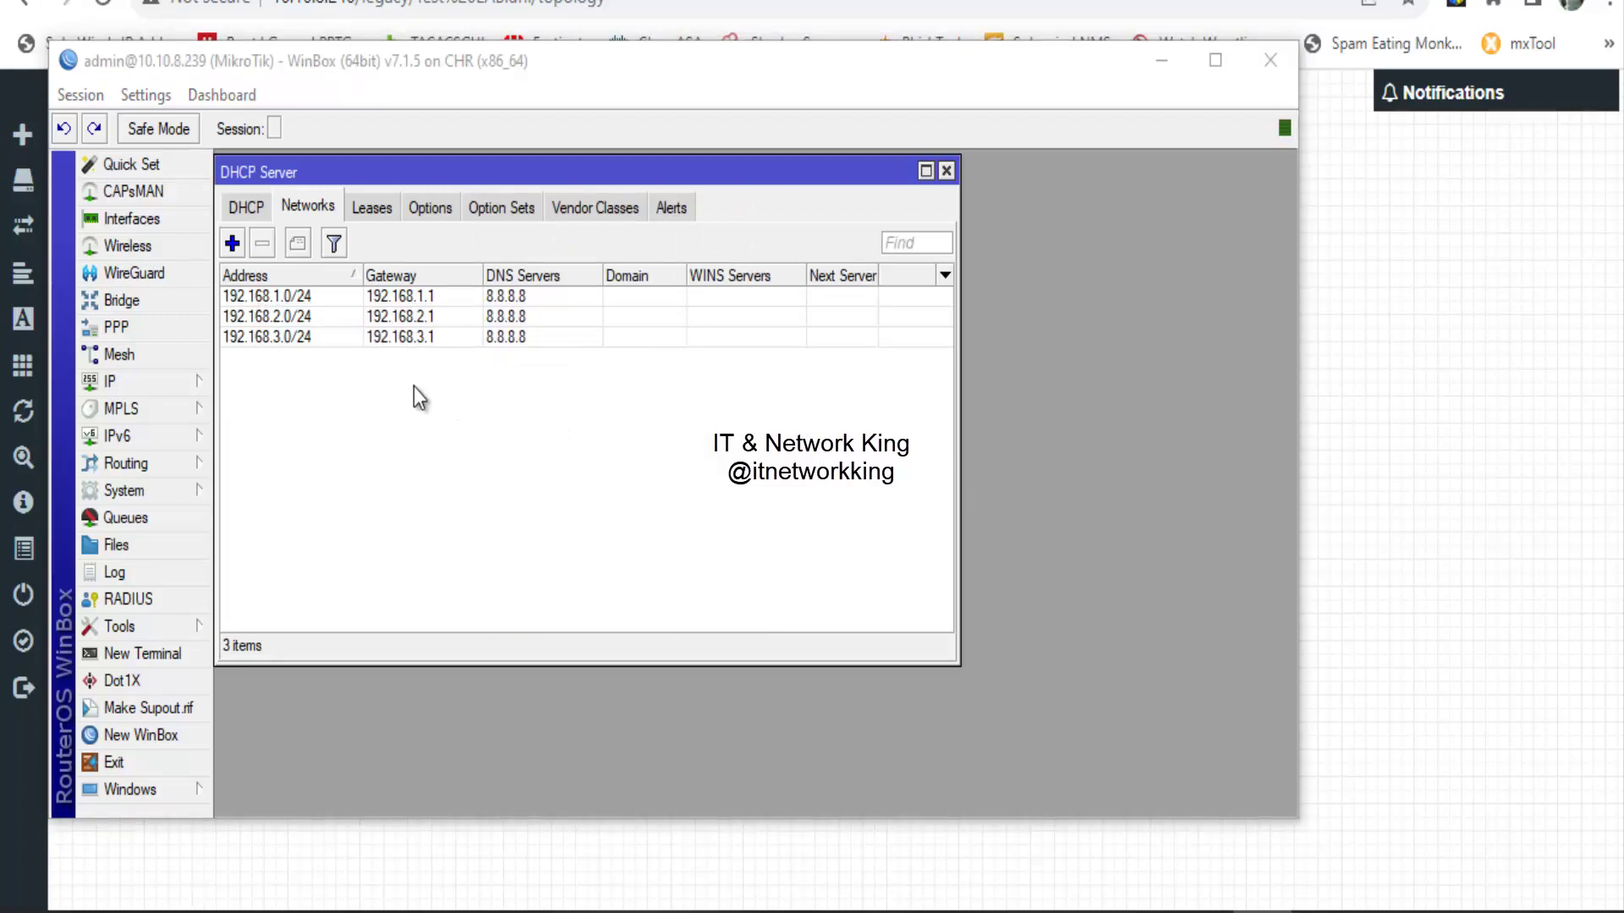
- Add DHCP server Finance on the Finance interface with the Finance address pool
click(259, 218)
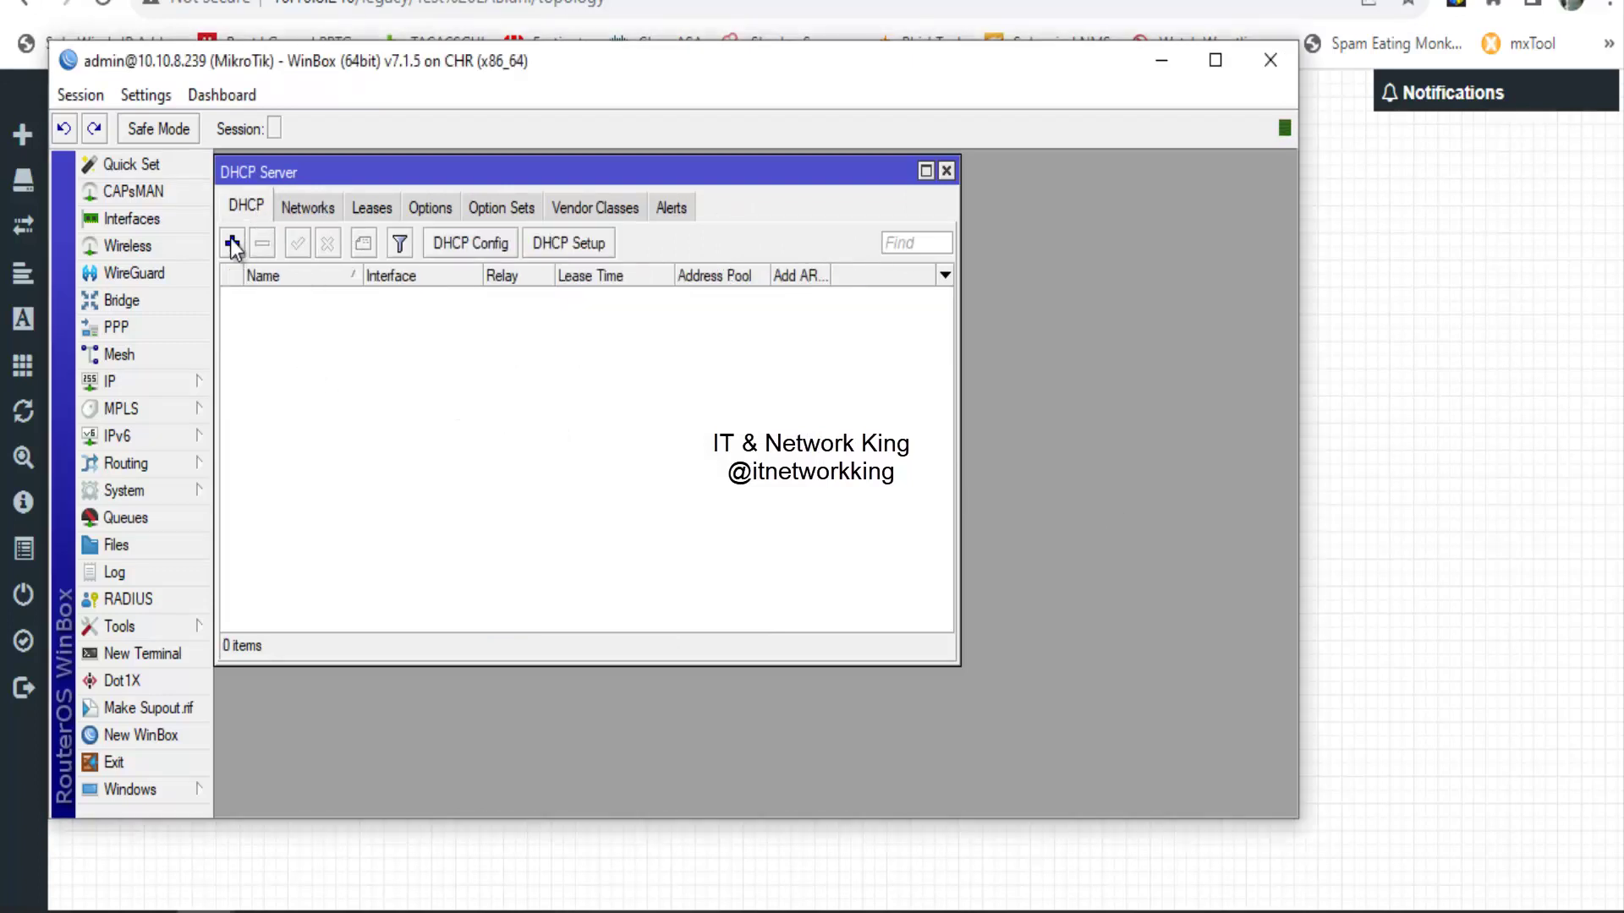
click(231, 243)
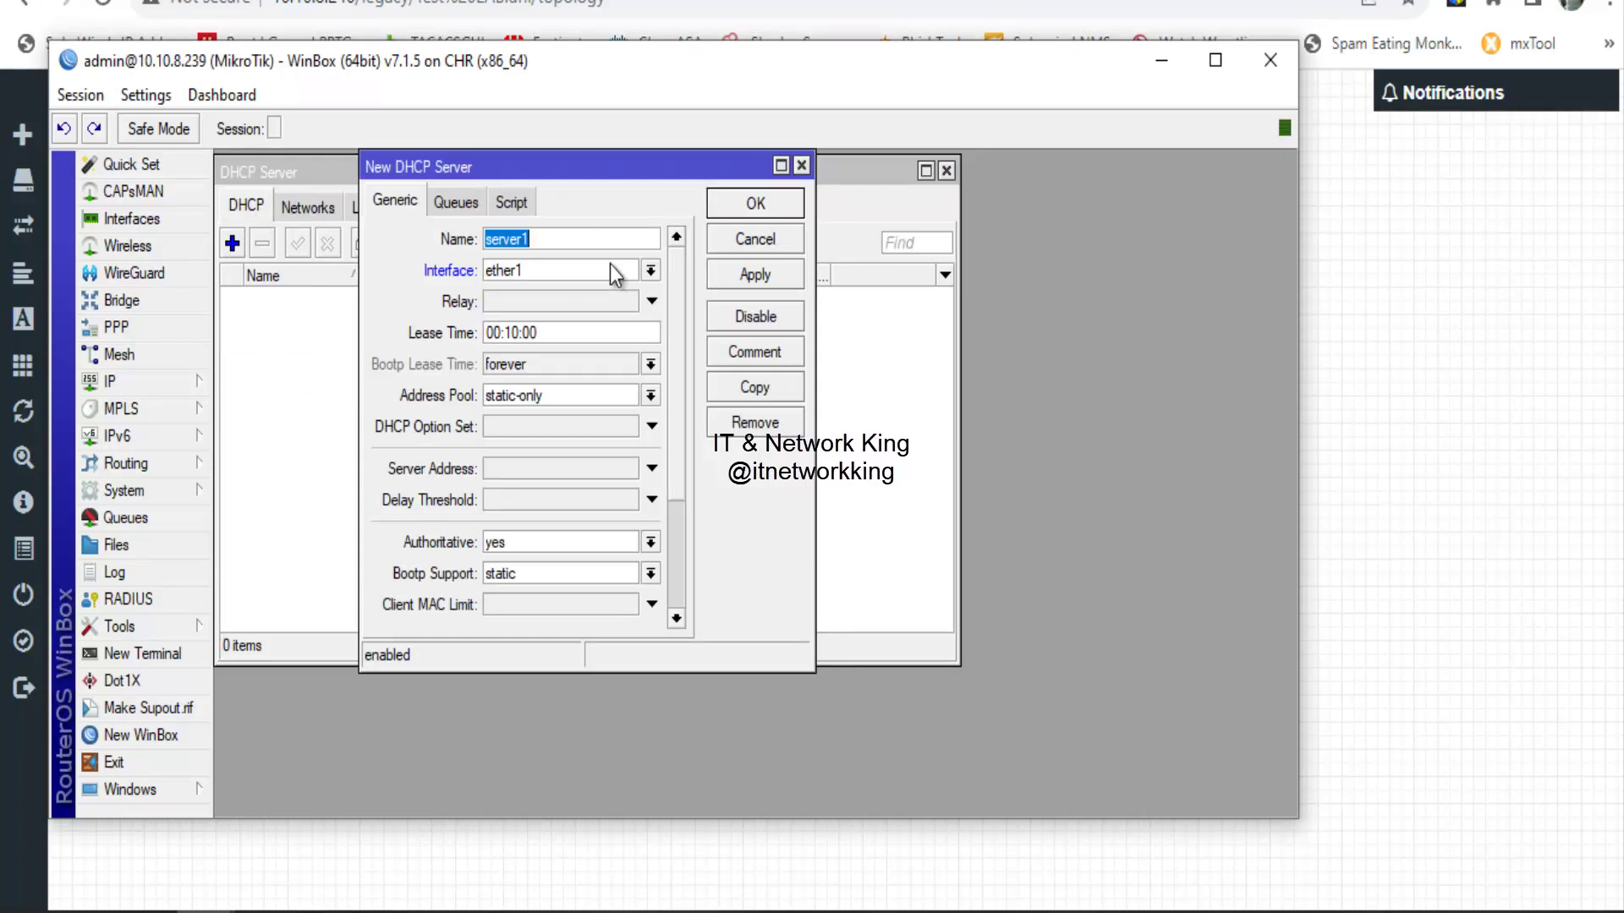
text(Finance)
click(649, 271)
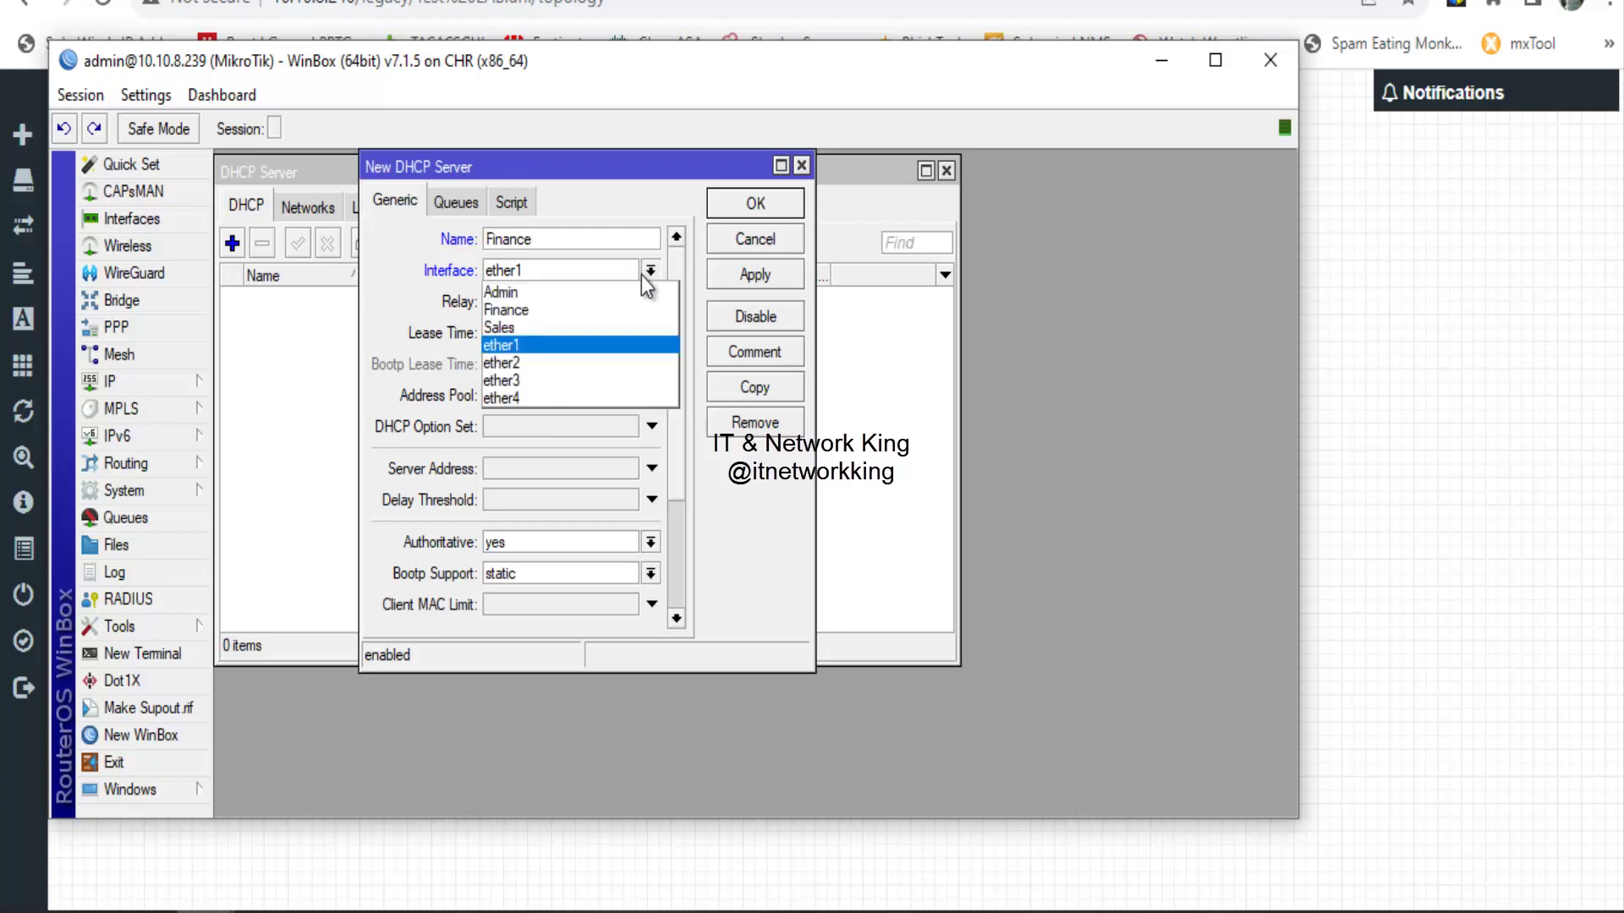
click(507, 310)
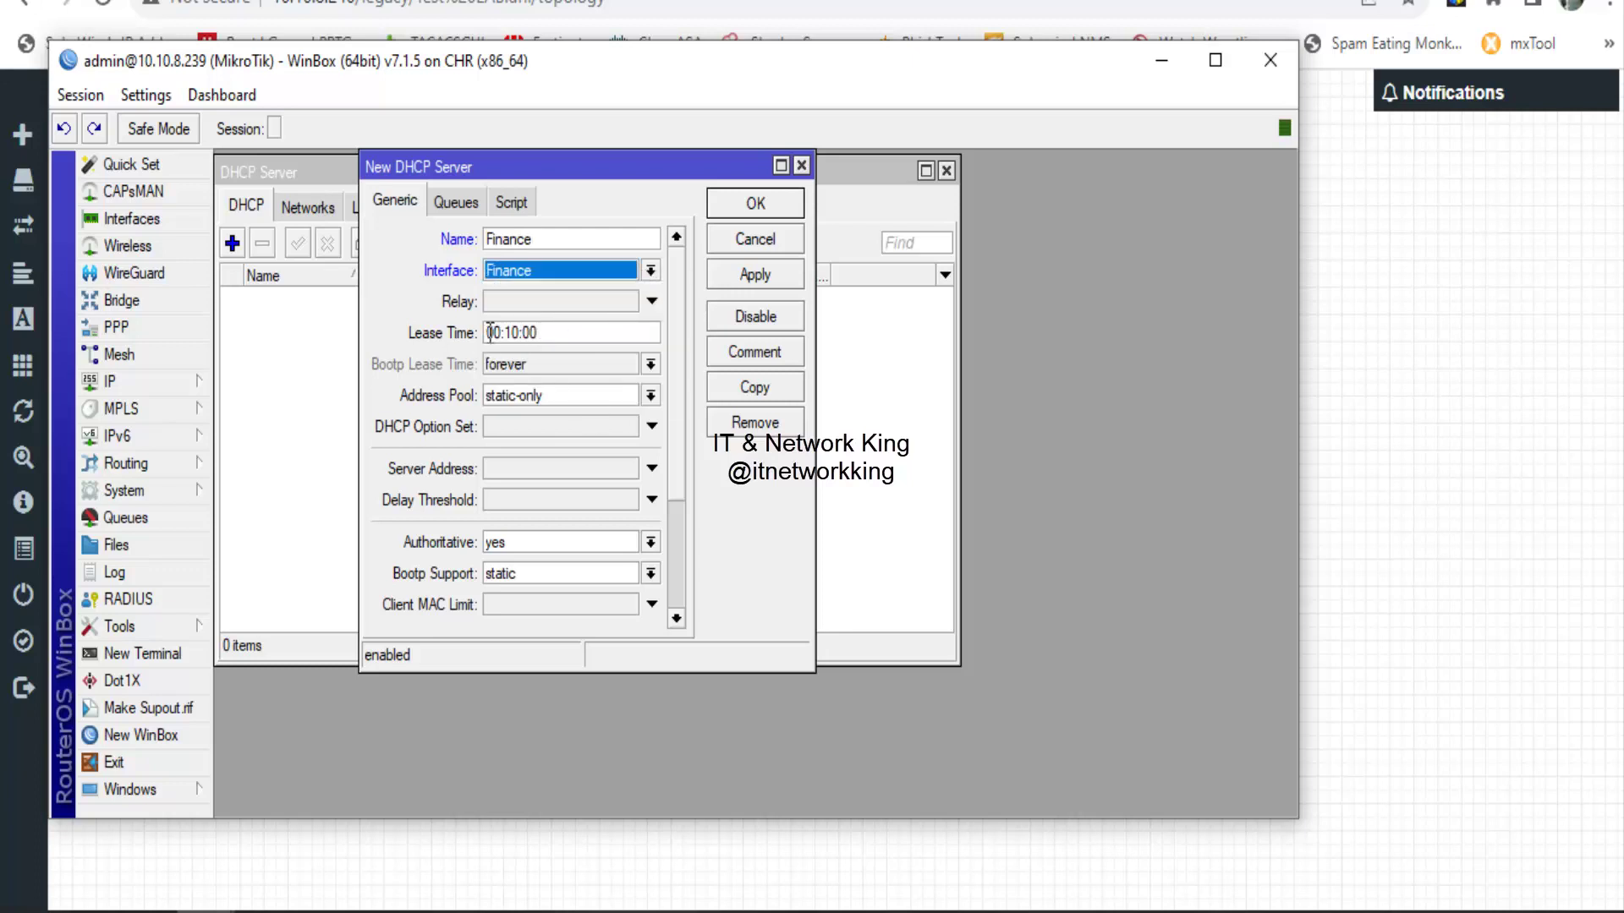
click(650, 397)
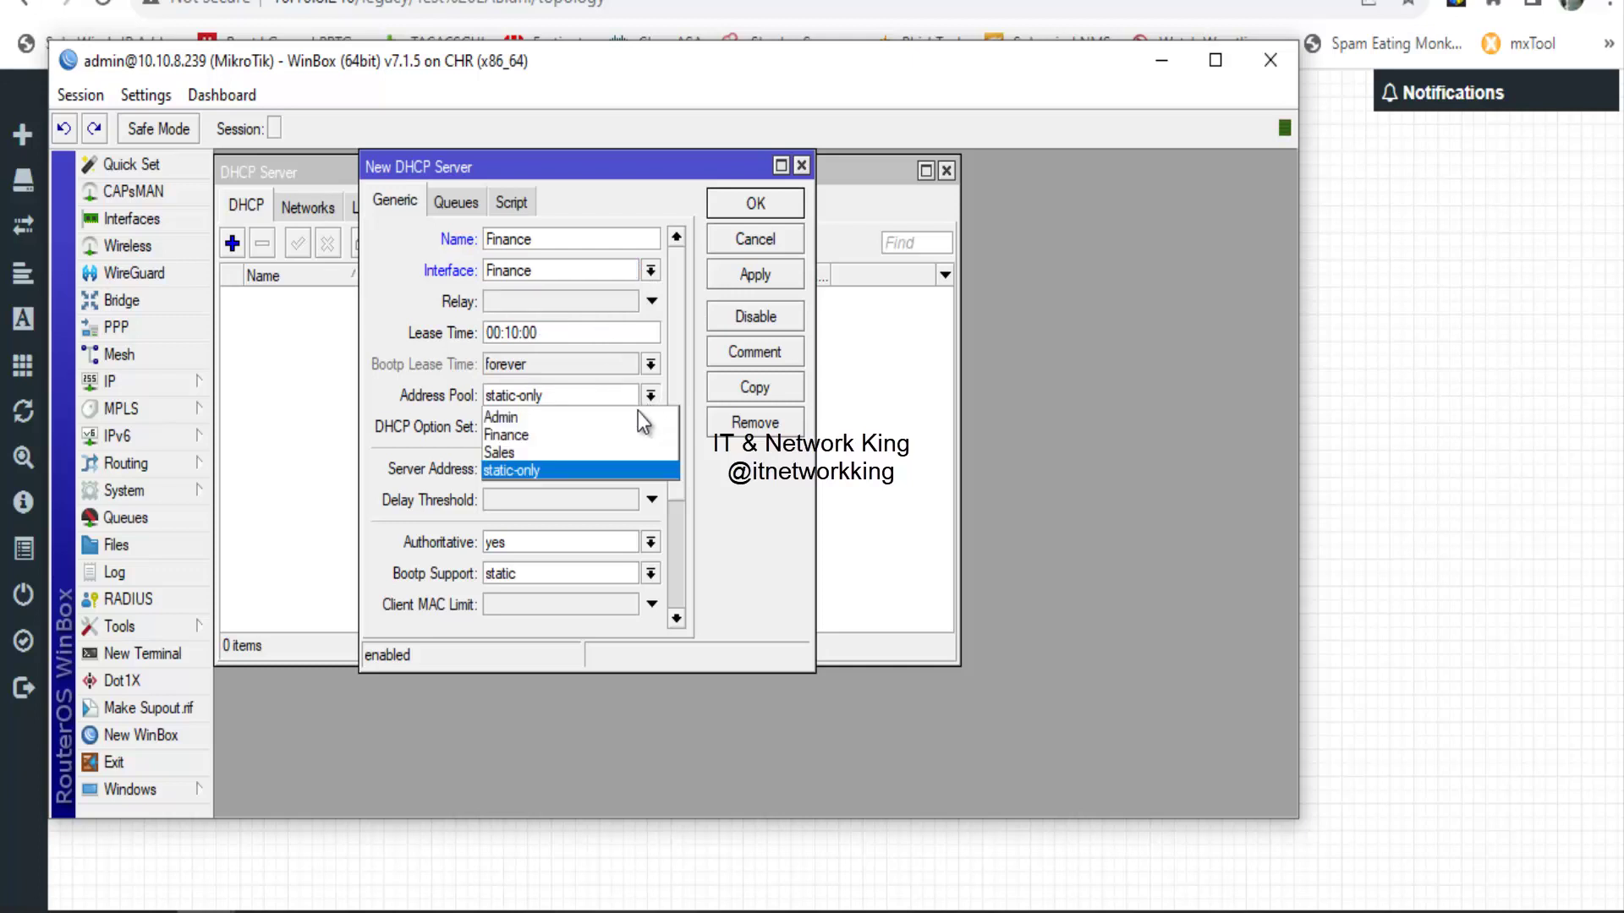
click(591, 429)
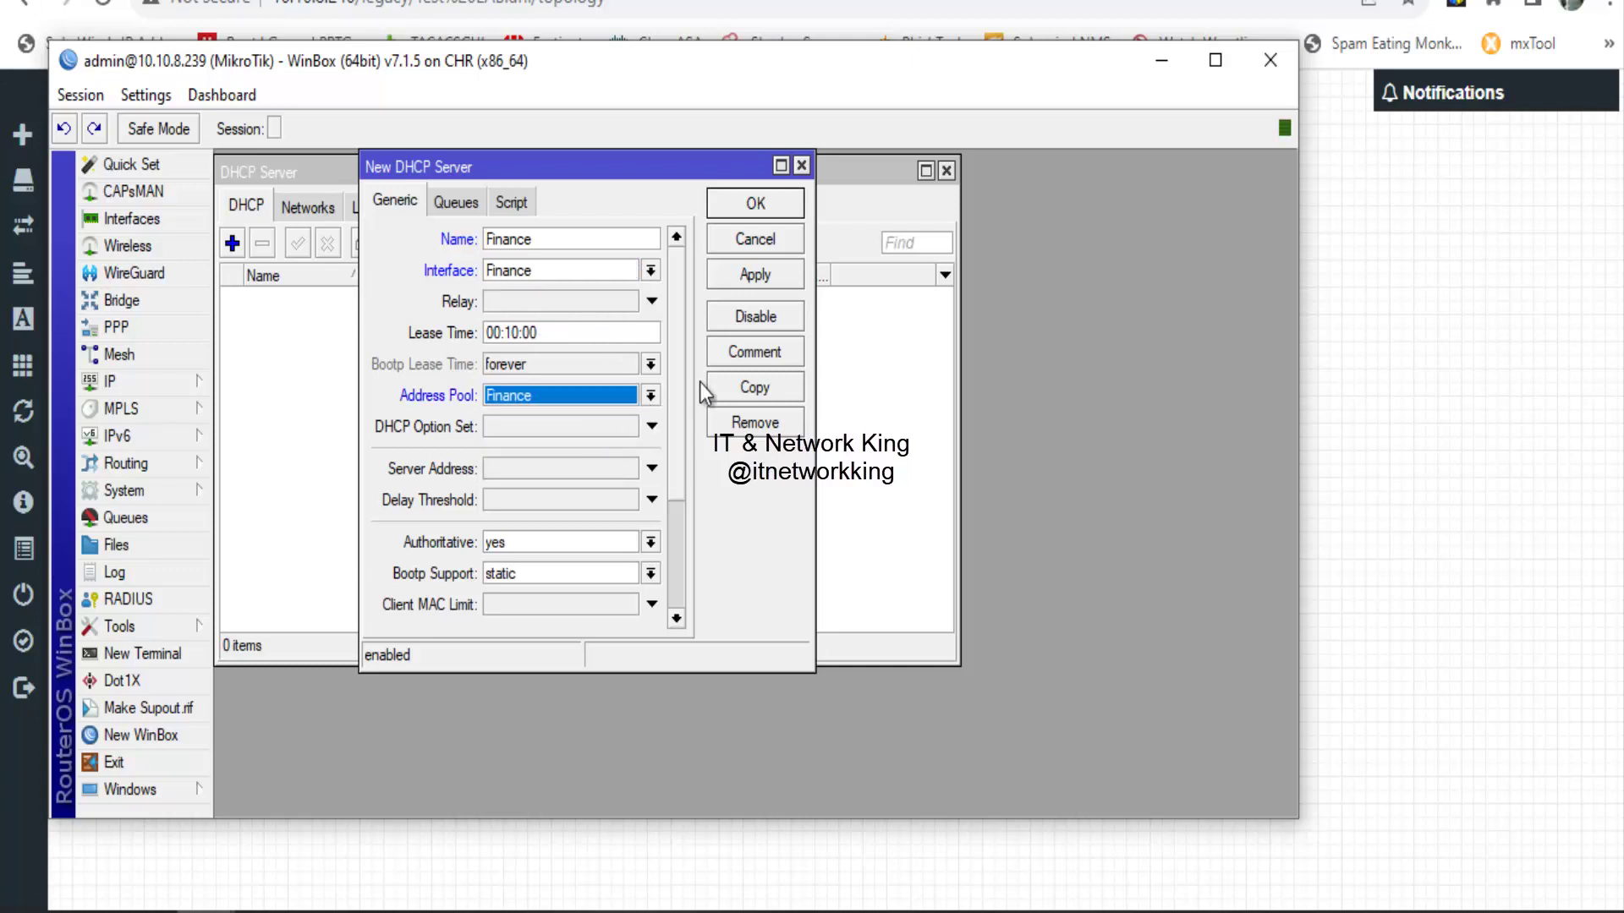
click(763, 279)
click(749, 204)
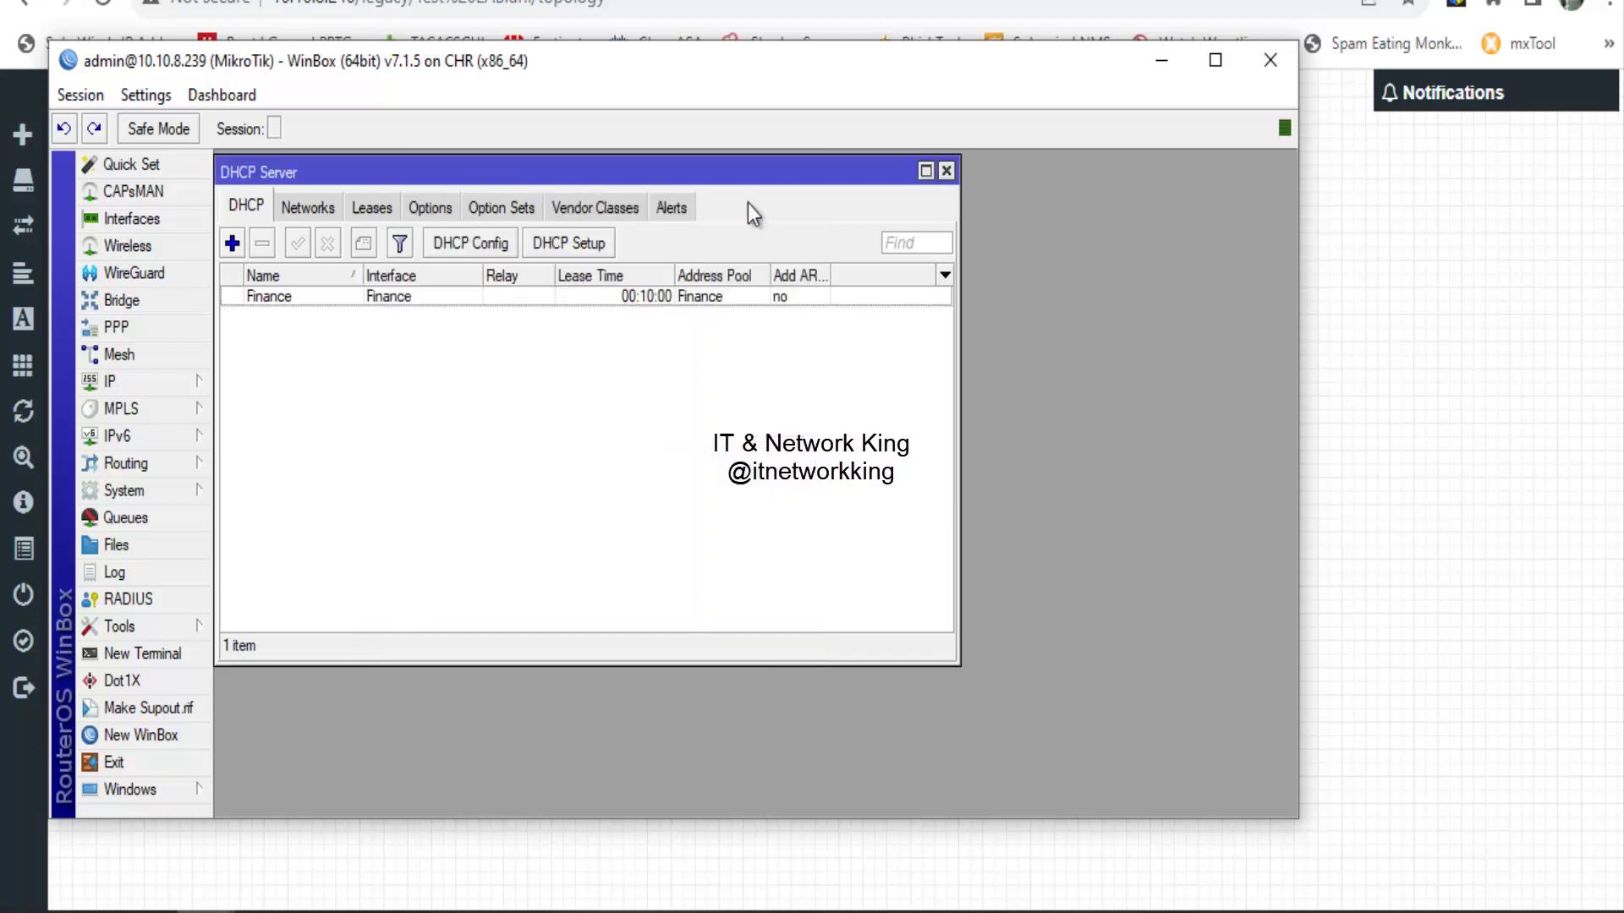
- Add DHCP server Sales bound to the Sales interface and Sales address pool
click(232, 244)
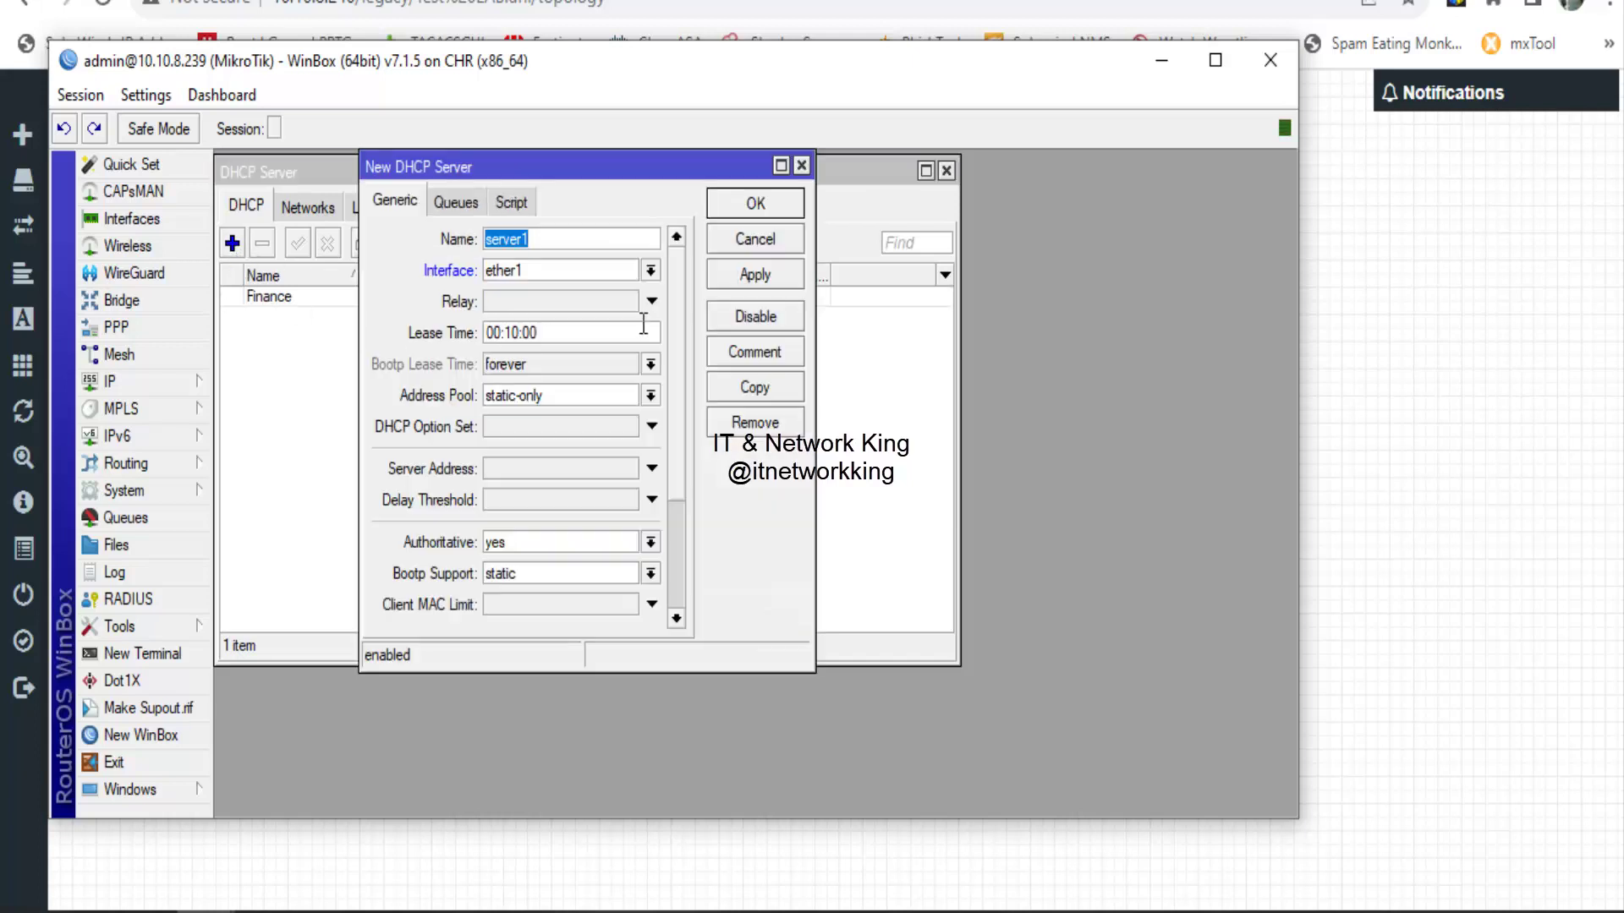
text(Sales)
click(650, 271)
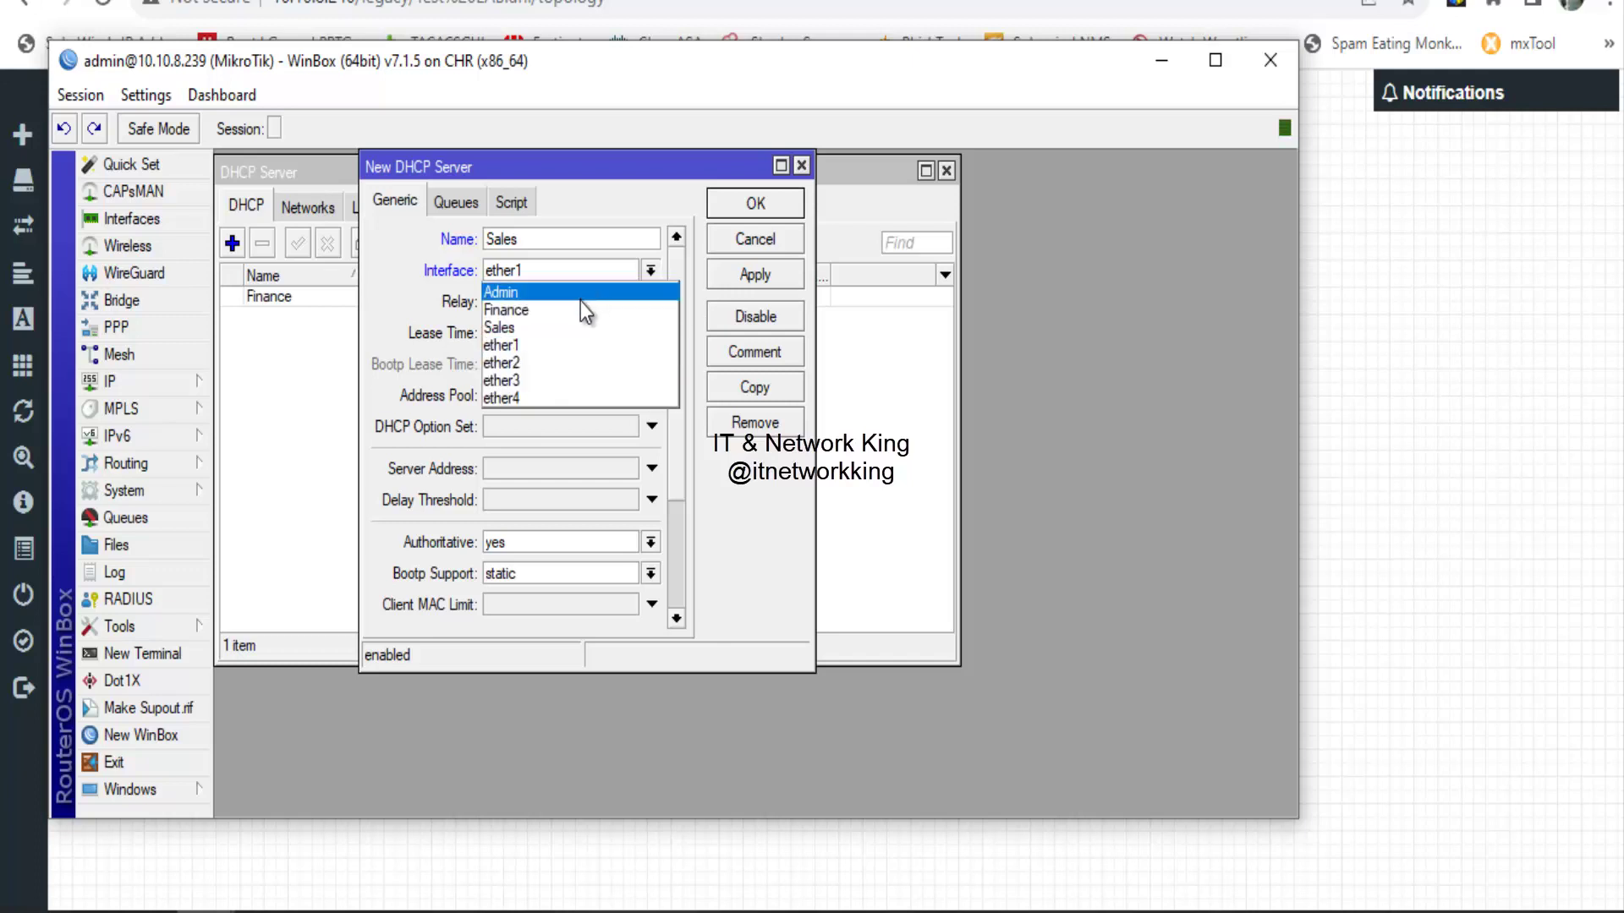
click(561, 326)
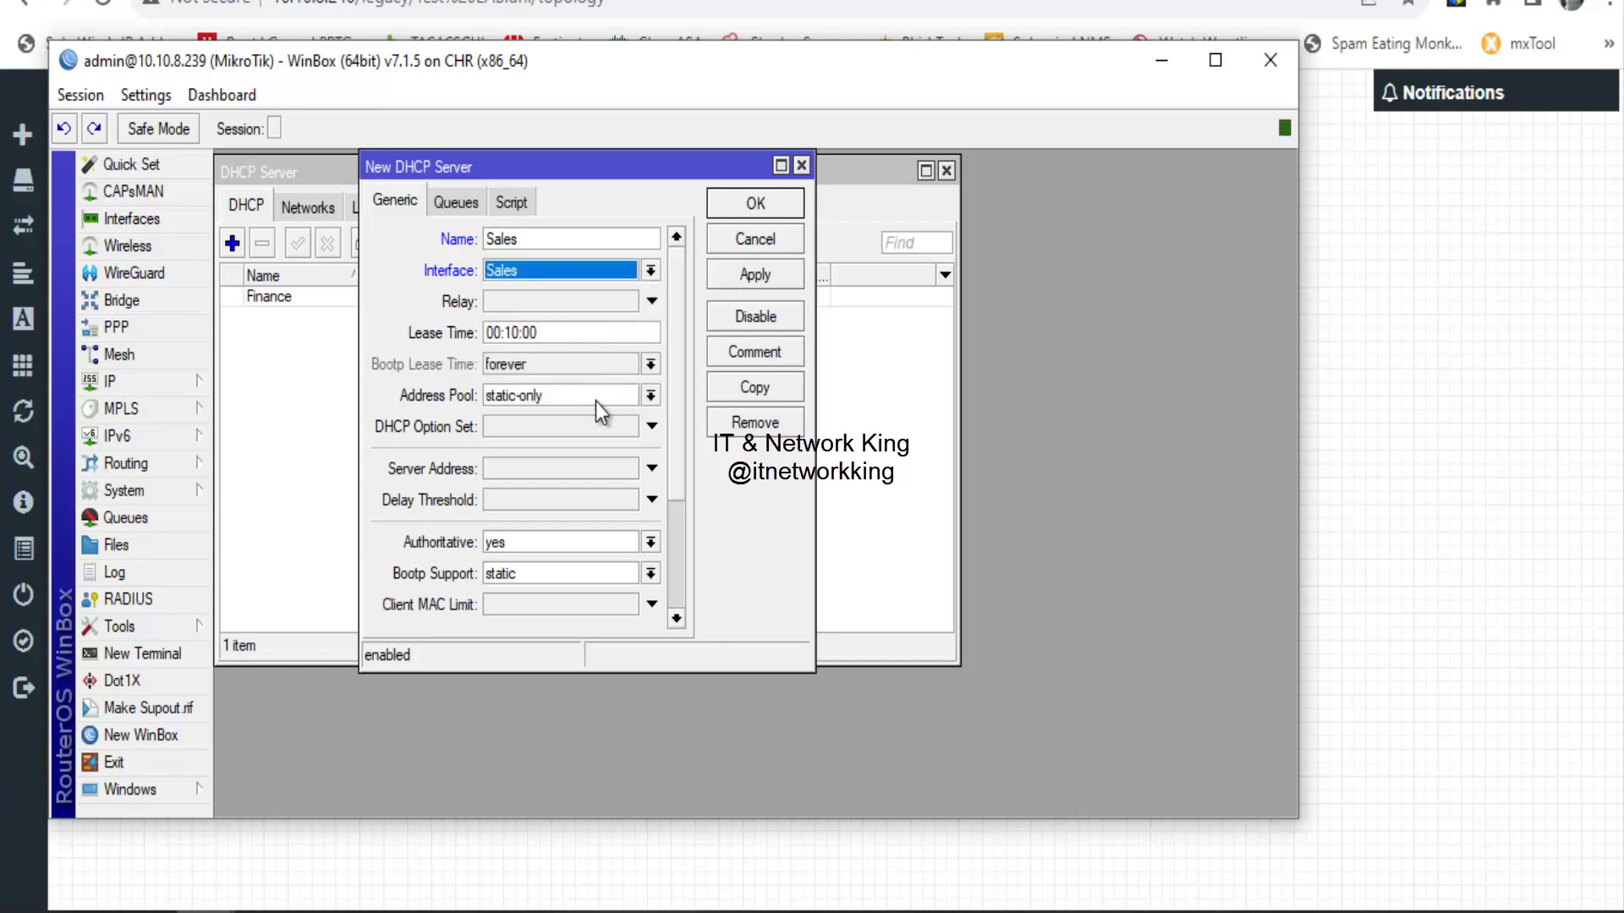
click(649, 396)
click(582, 450)
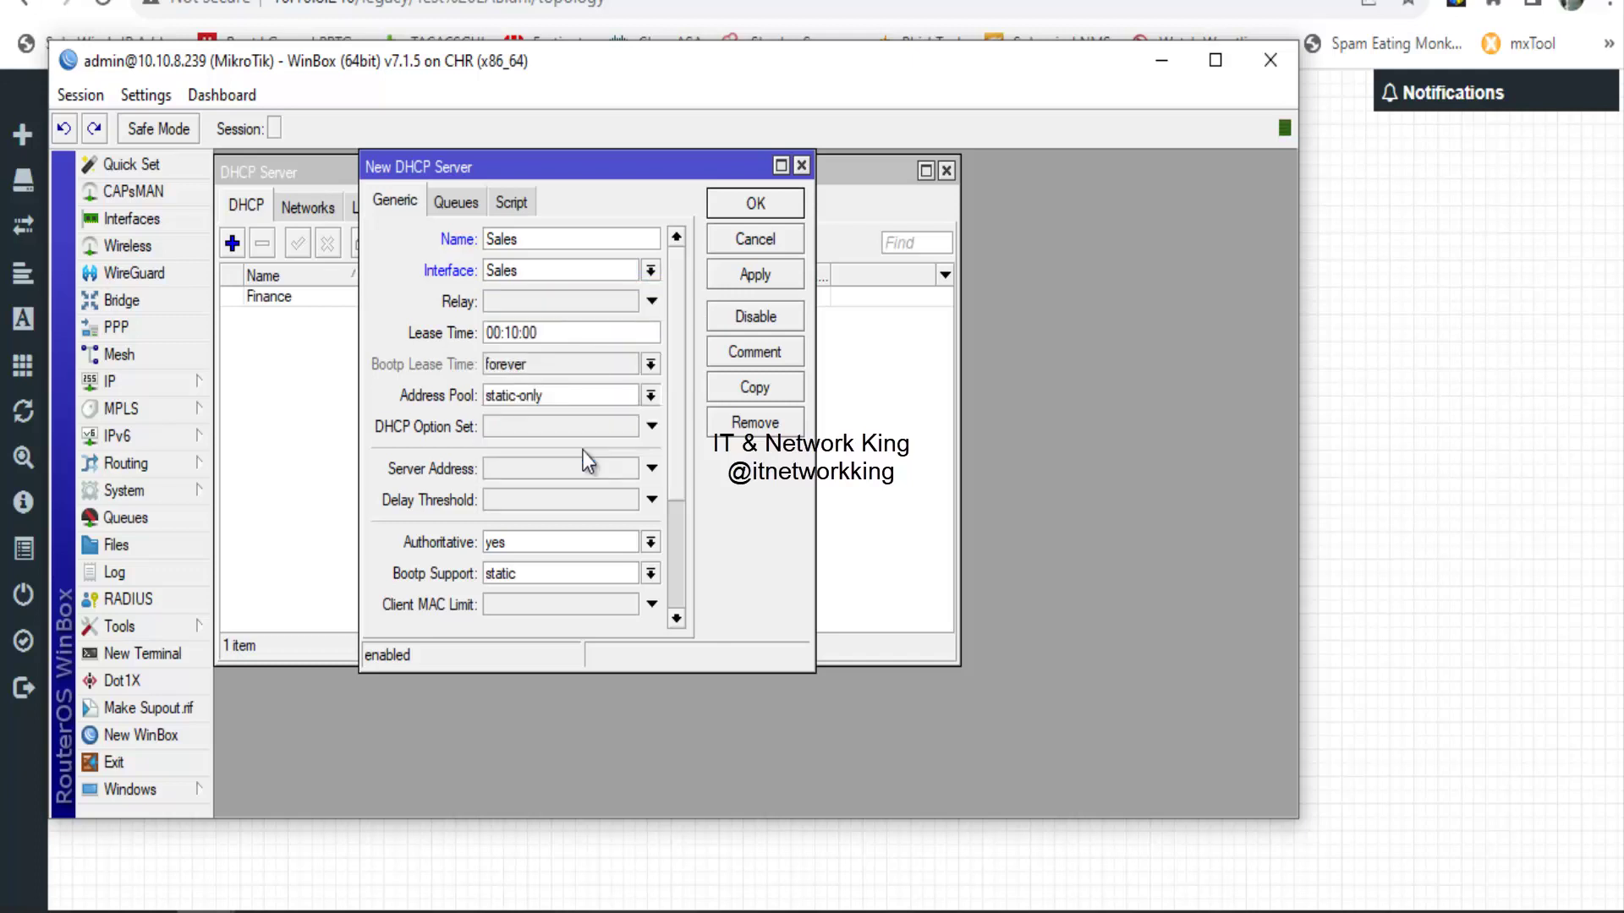
click(757, 282)
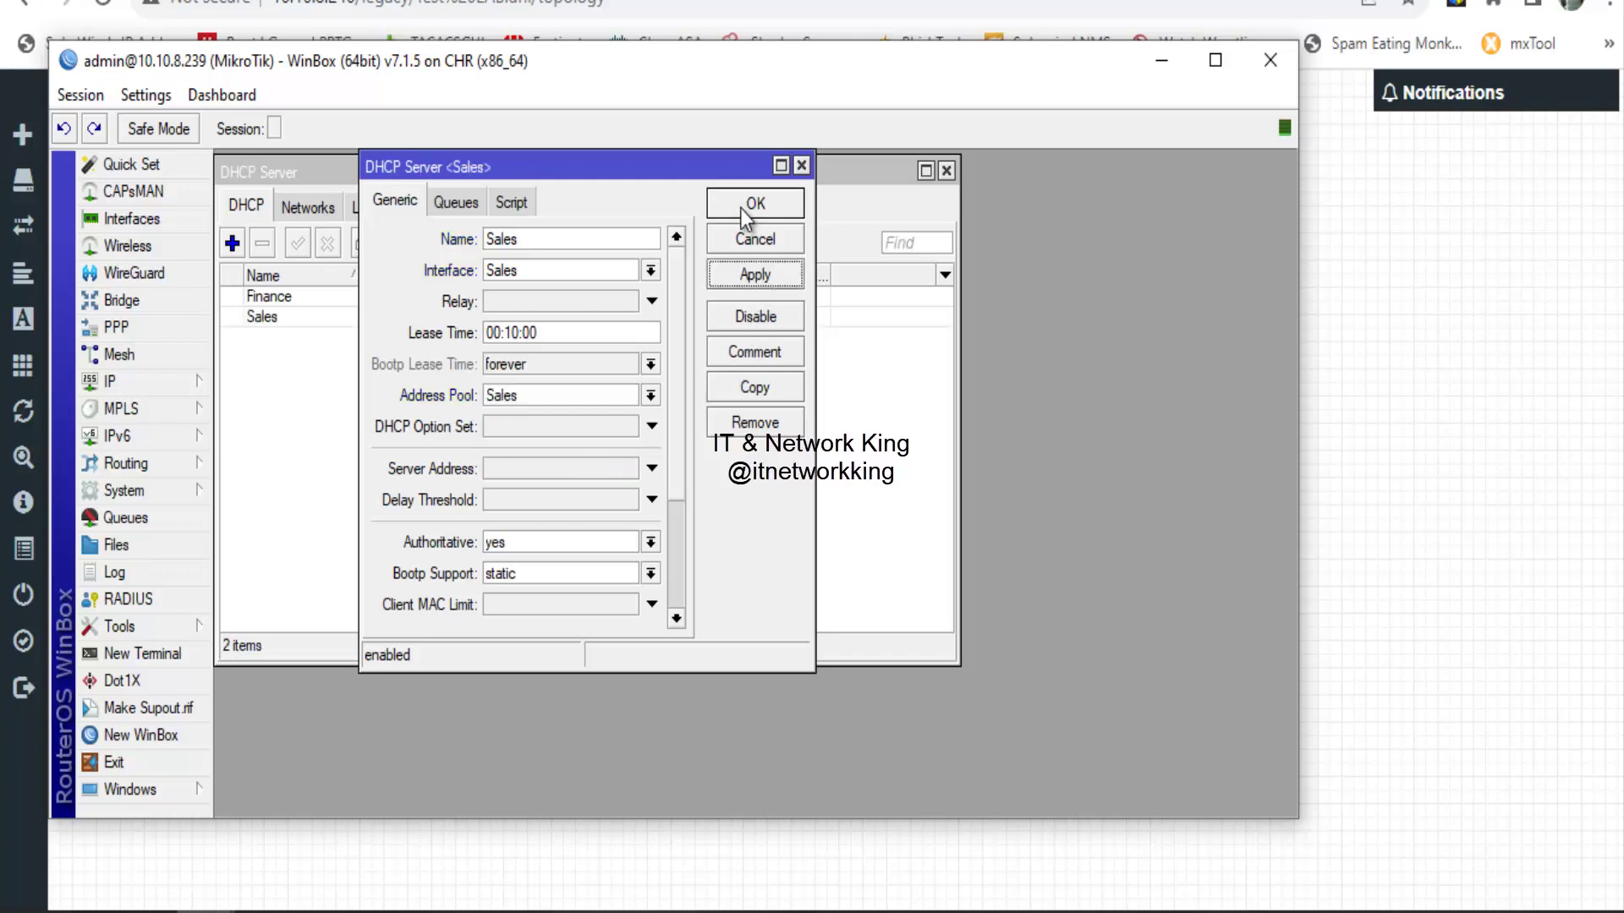
click(740, 206)
- Add DHCP server Admin bound to the Admin interface and Admin address pool
click(233, 246)
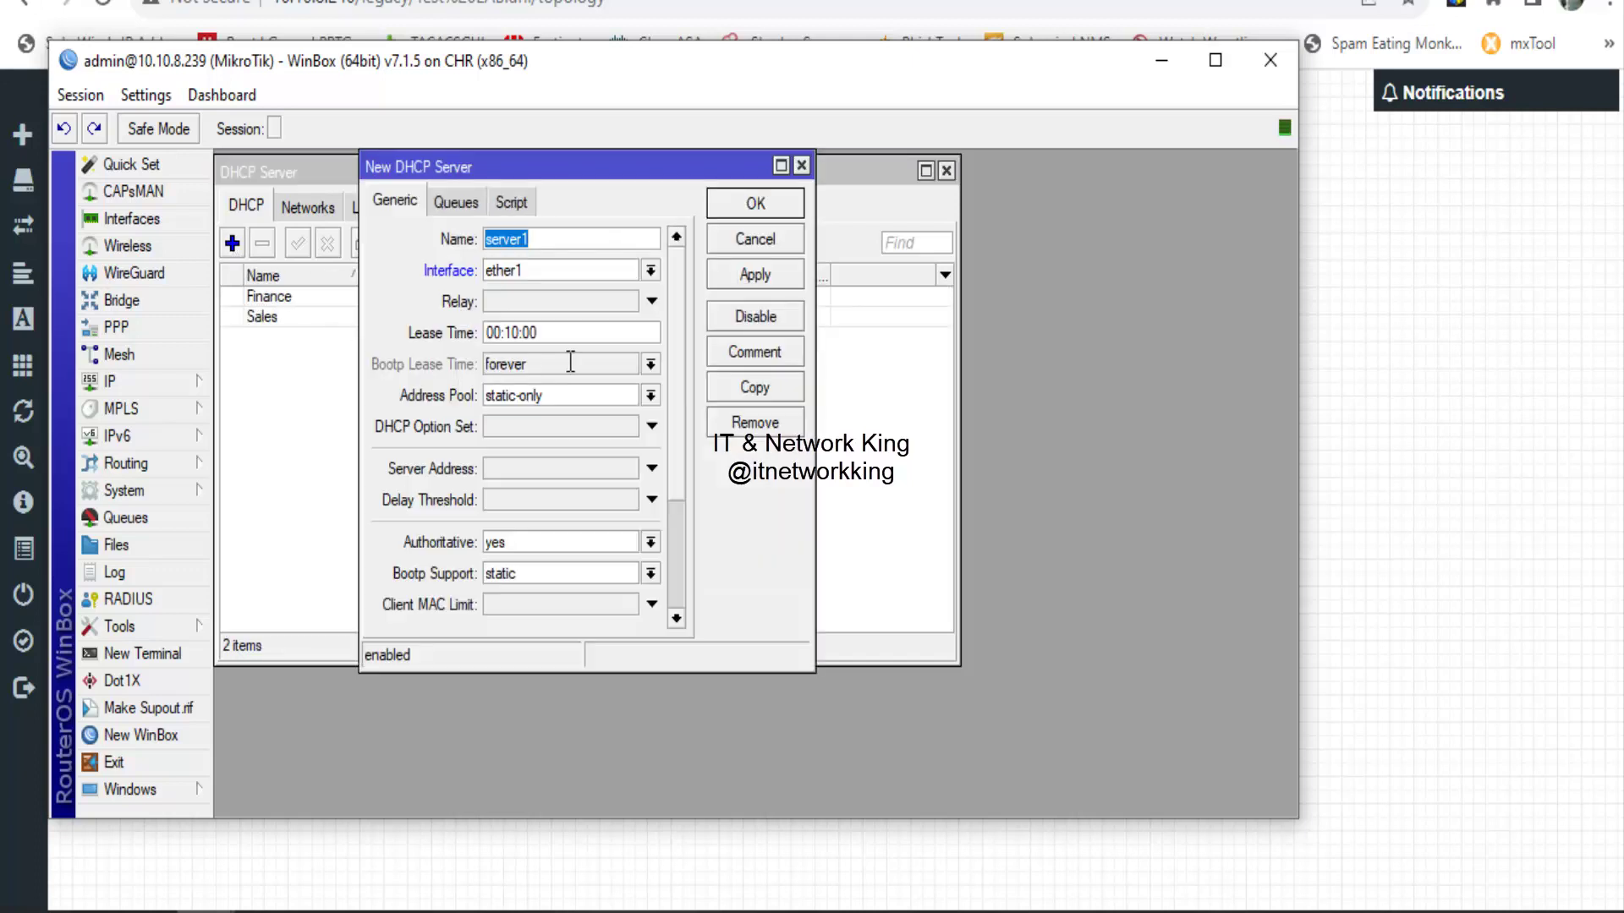
text(Admin)
click(649, 270)
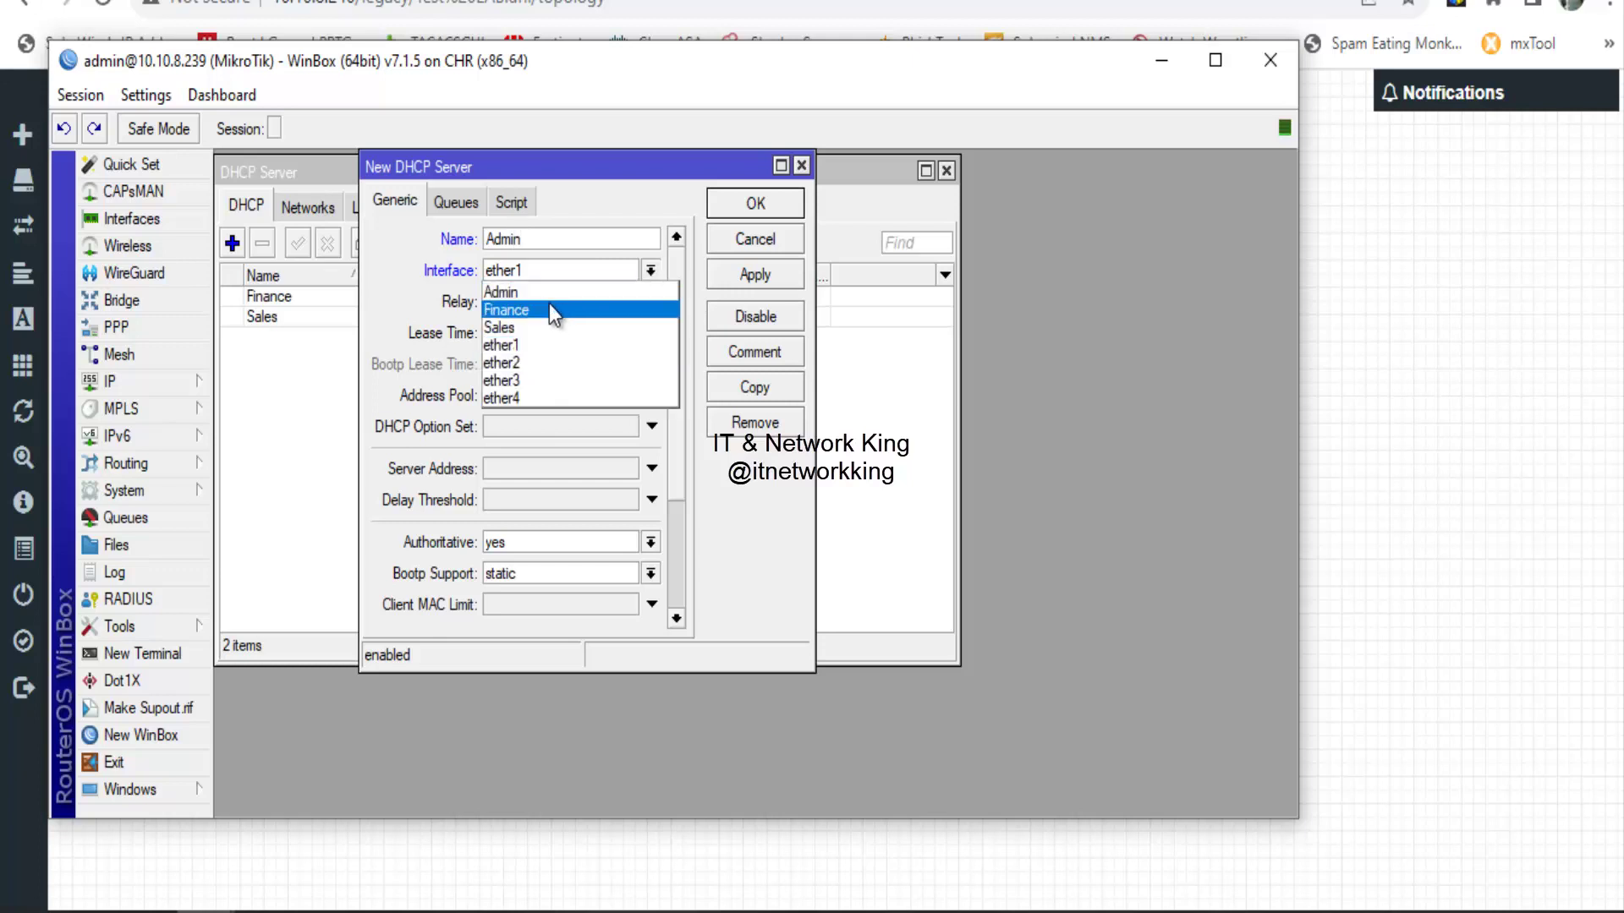
click(549, 292)
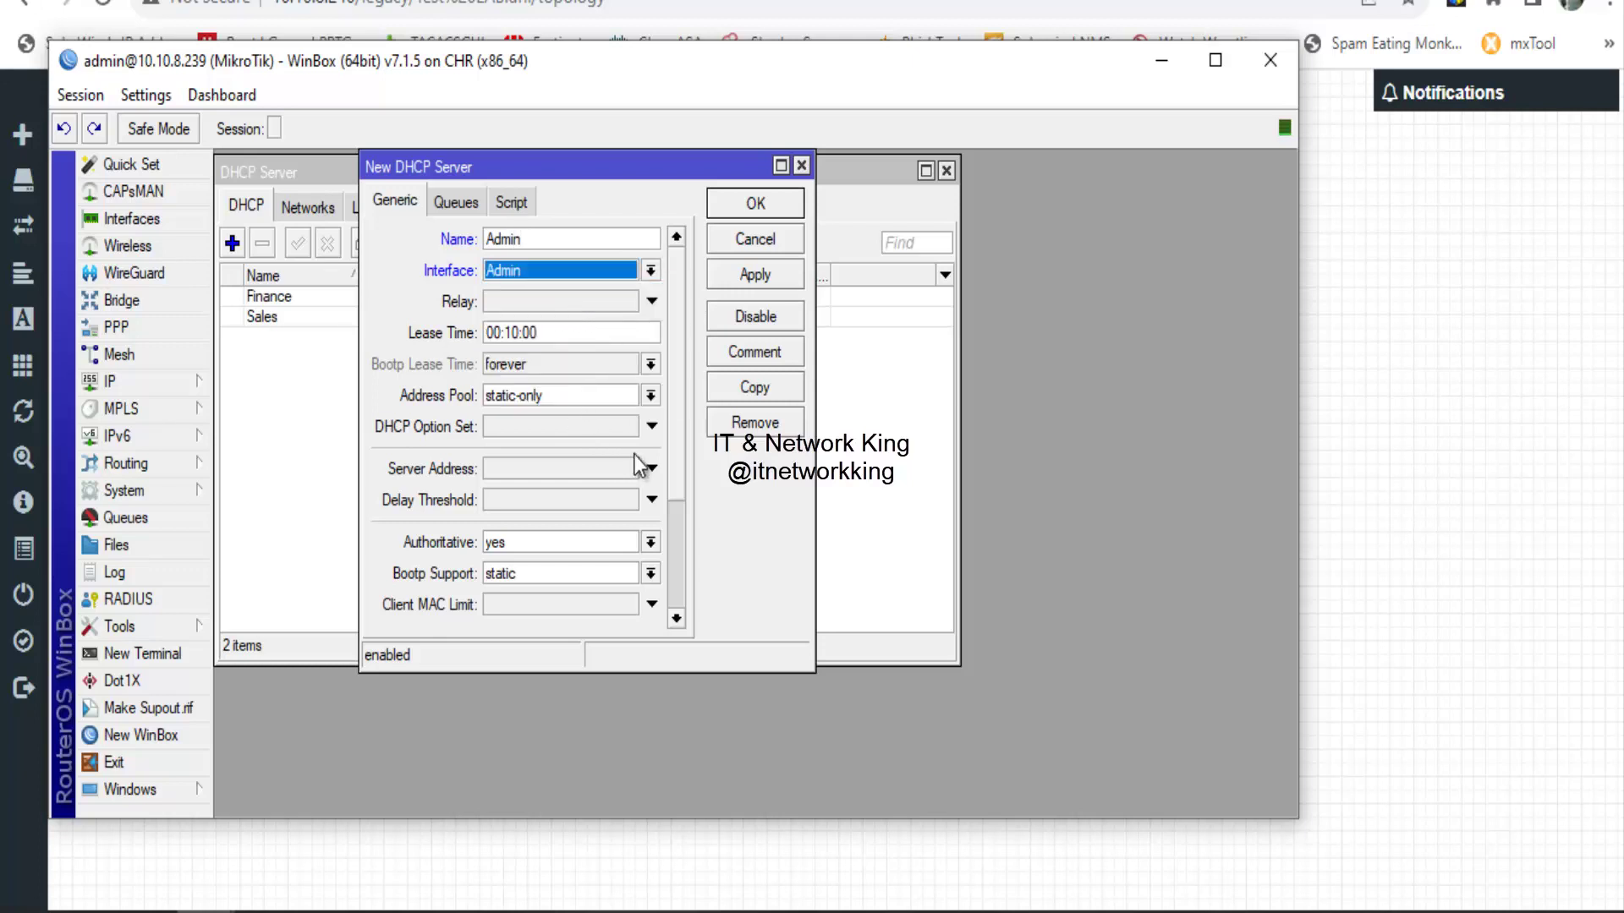
click(649, 396)
click(617, 416)
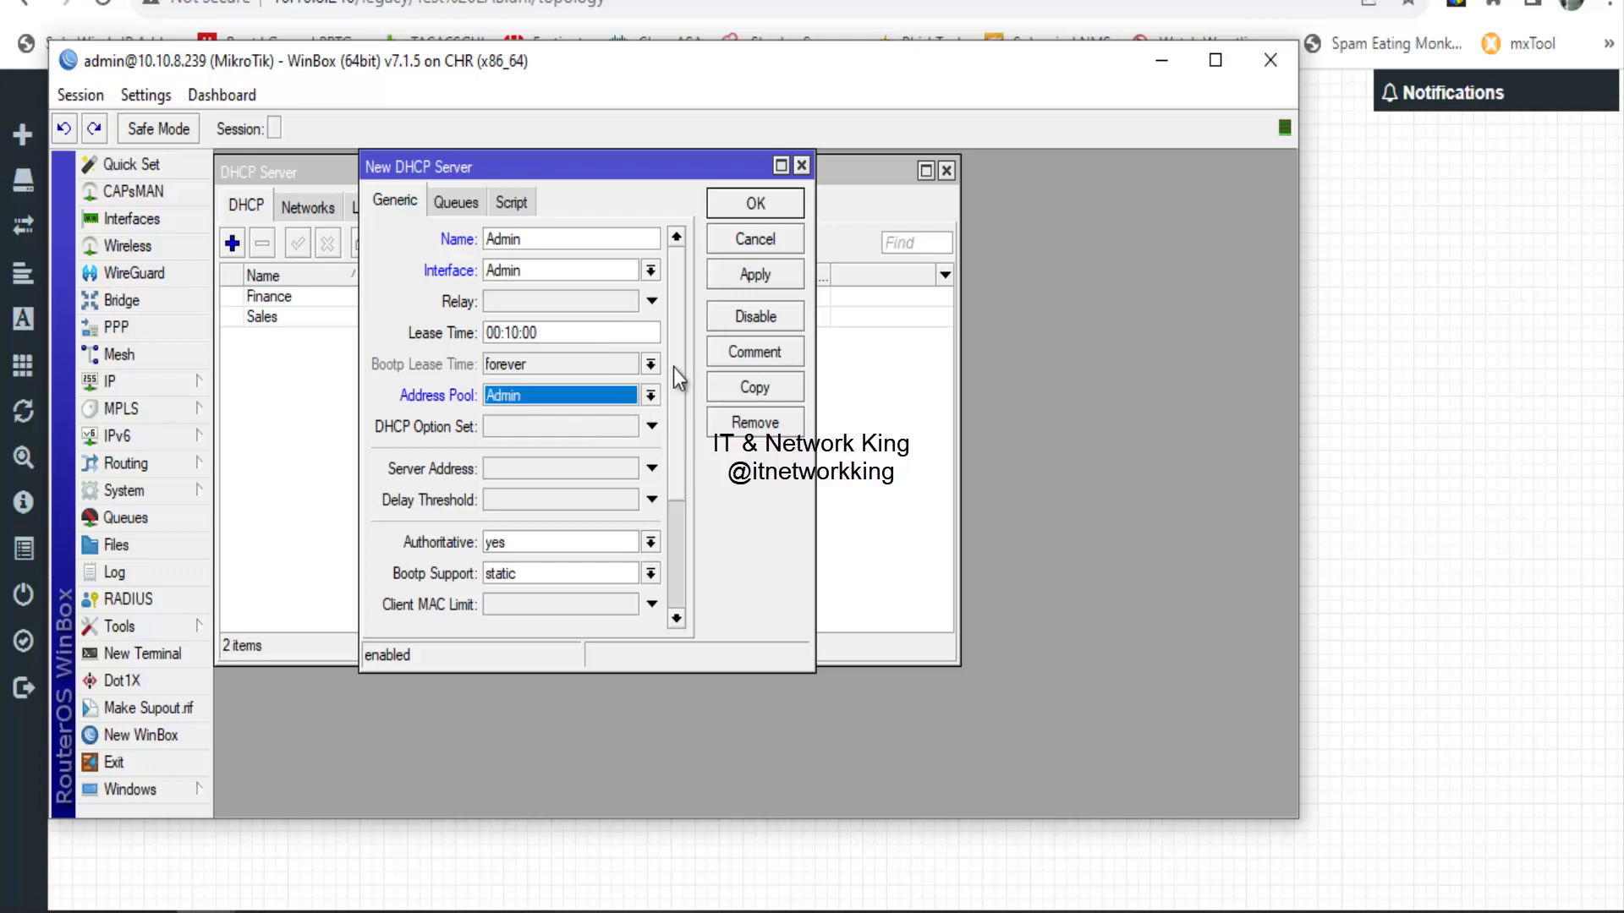
click(753, 275)
click(785, 204)
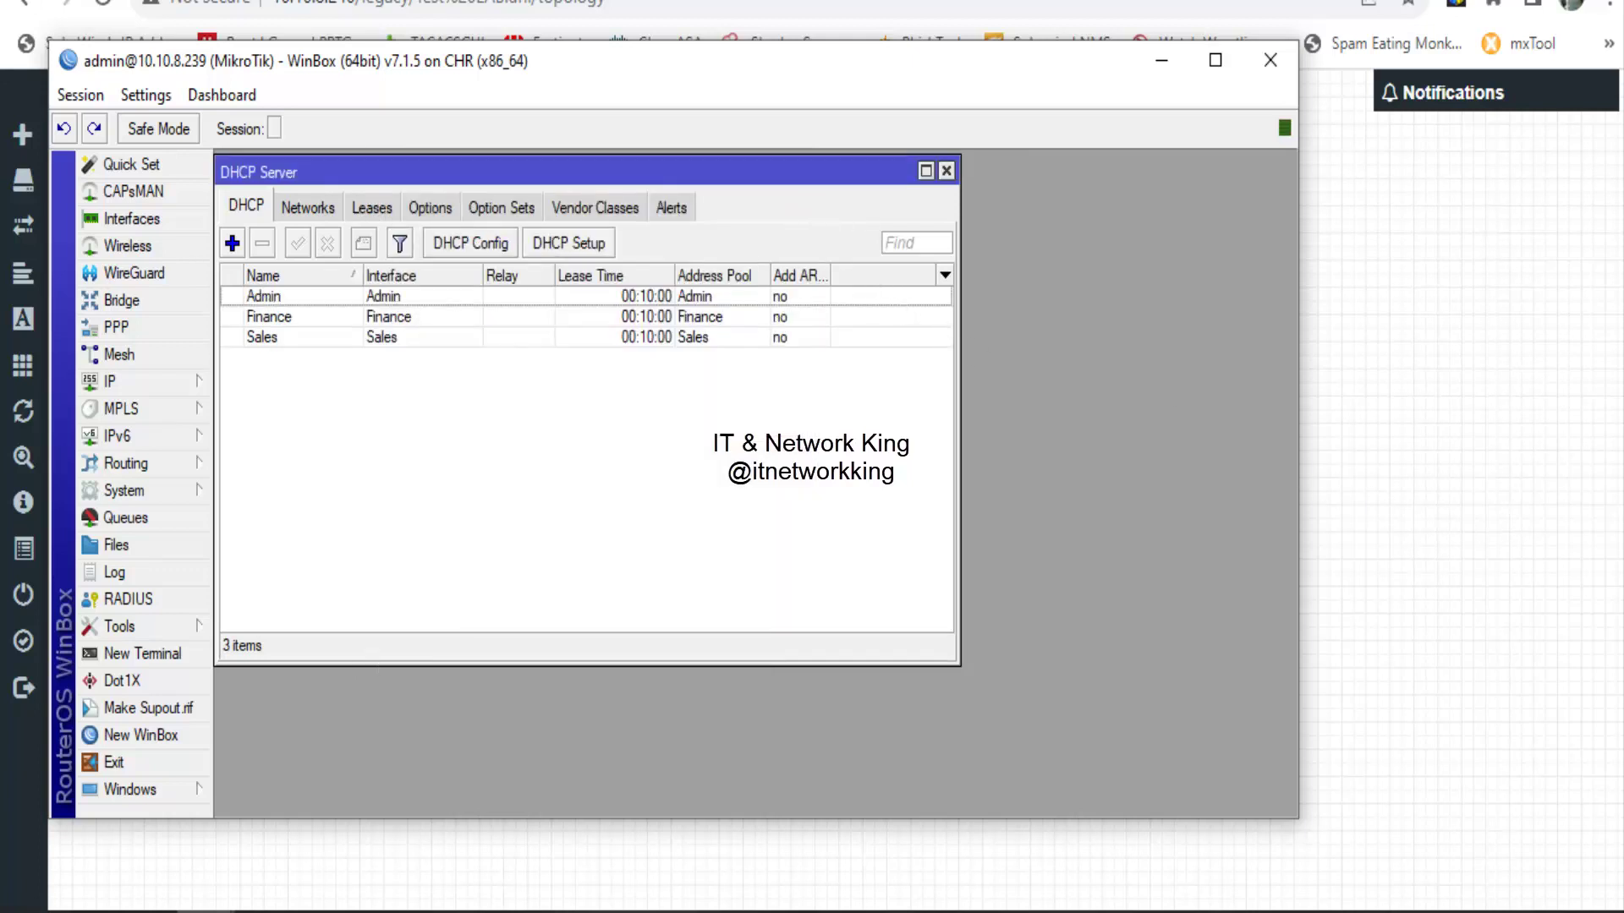
click(1181, 68)
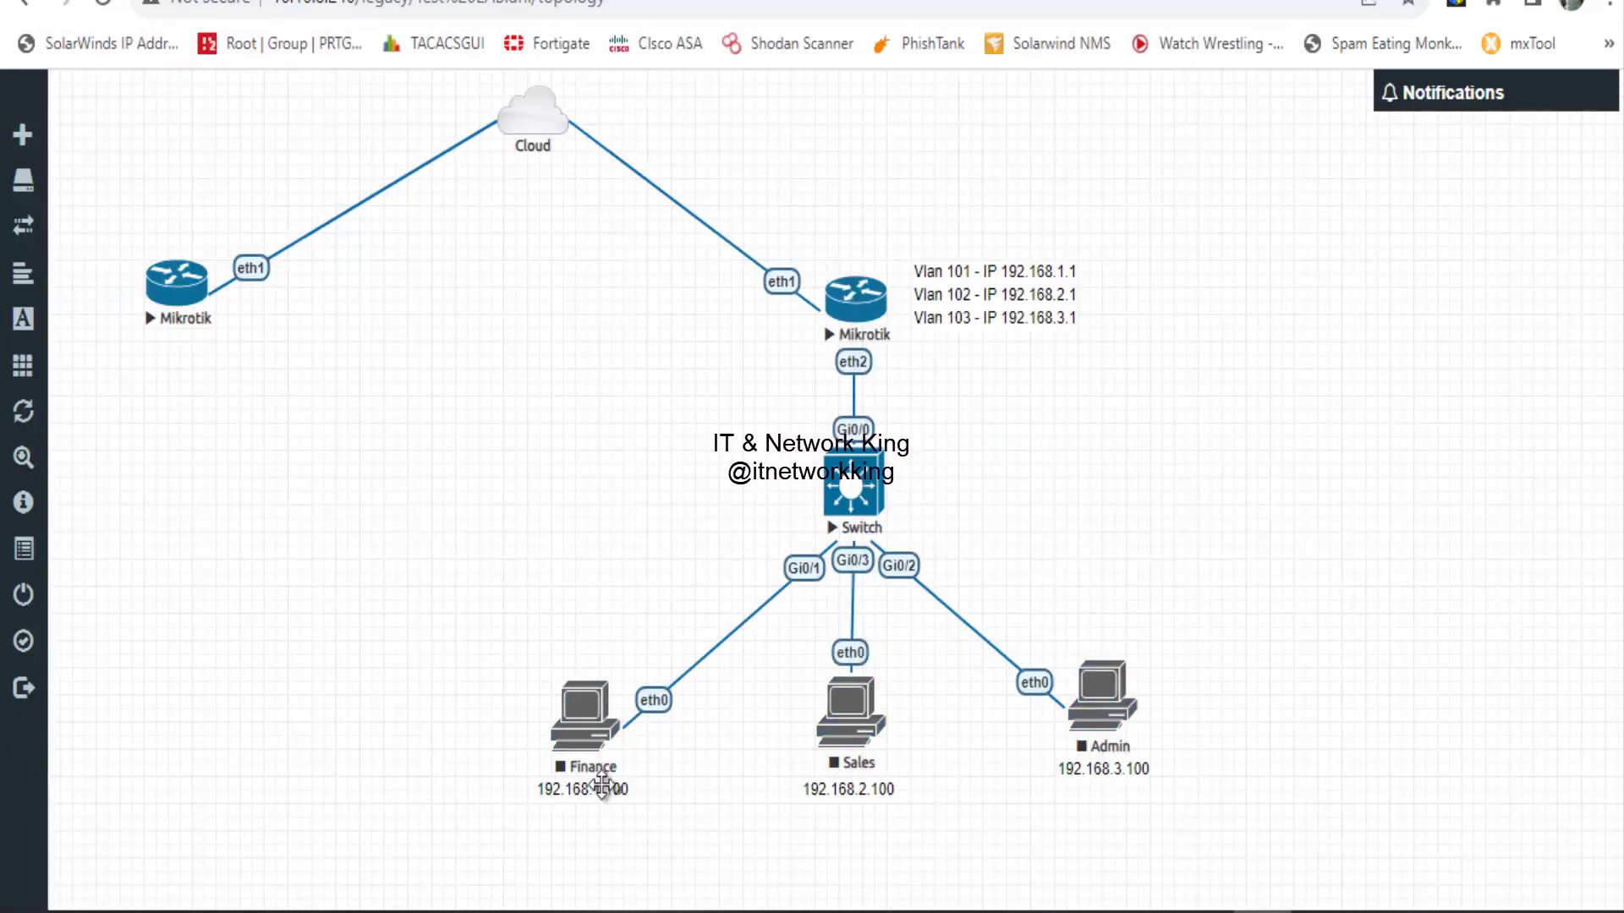
- Start the Finance, Sales and Admin PC nodes in EVE-NG
right_click(583, 757)
click(634, 542)
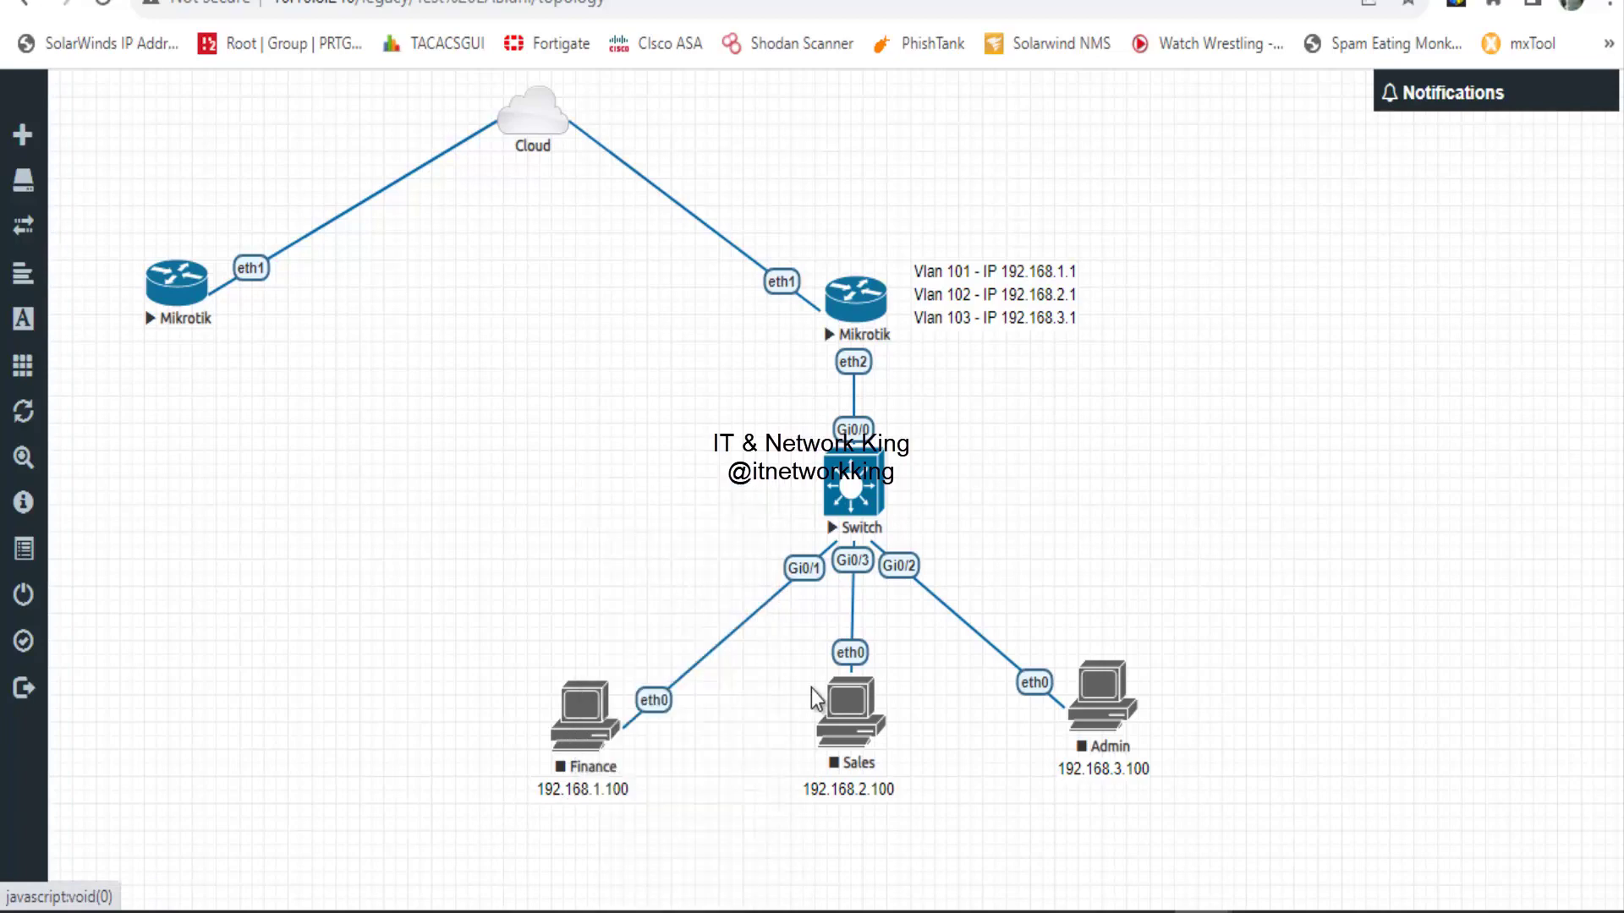
right_click(858, 731)
click(923, 538)
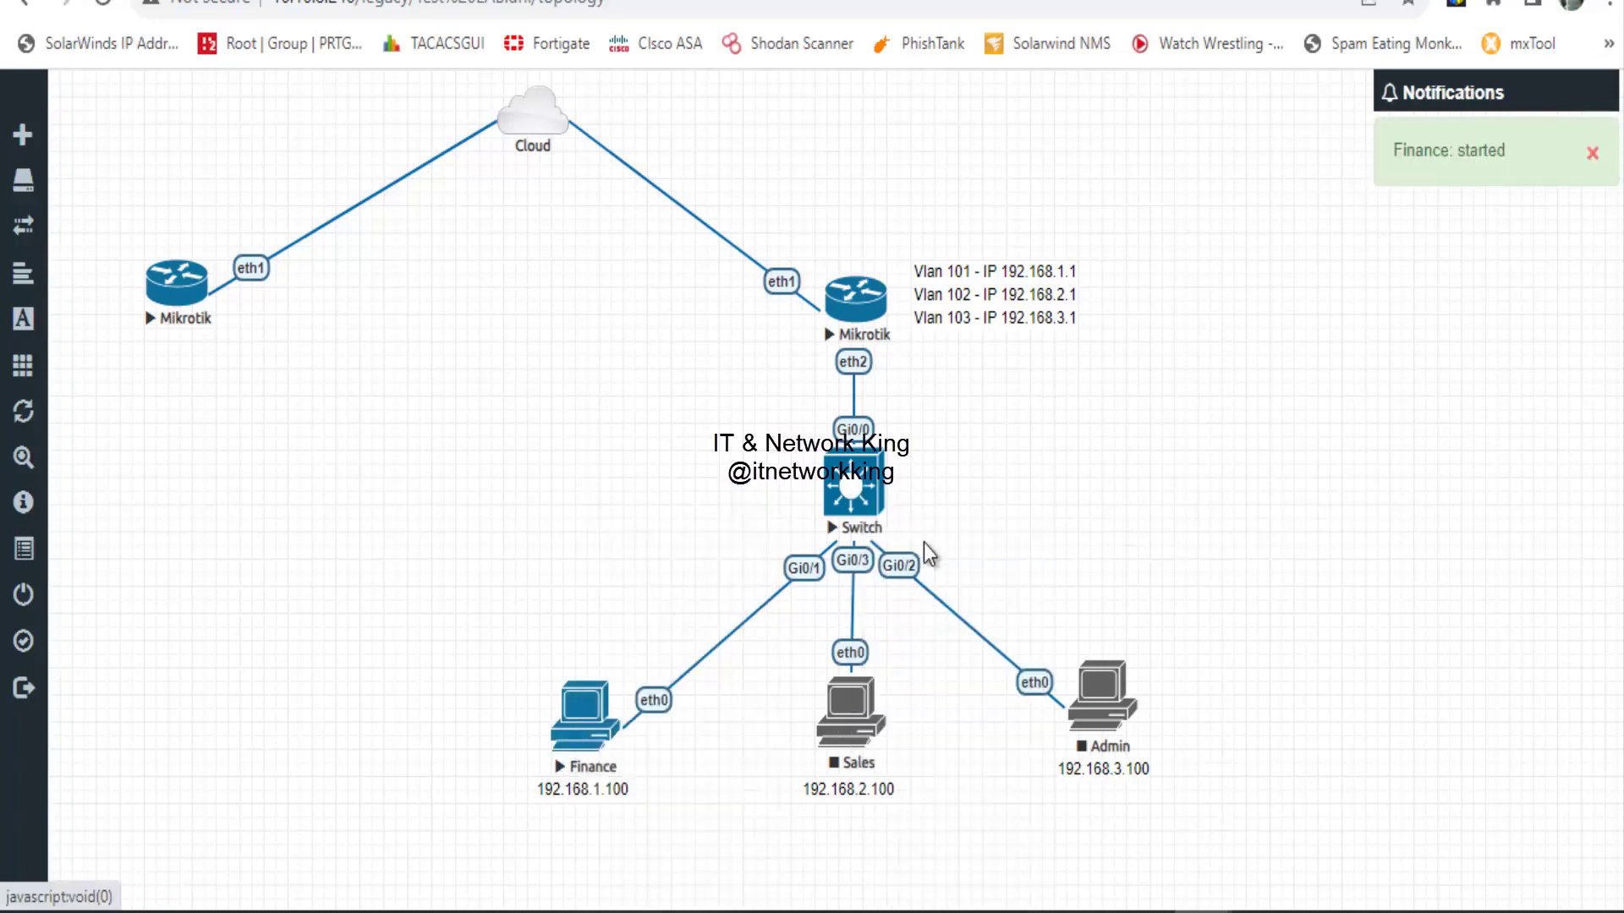
right_click(1121, 748)
click(1179, 541)
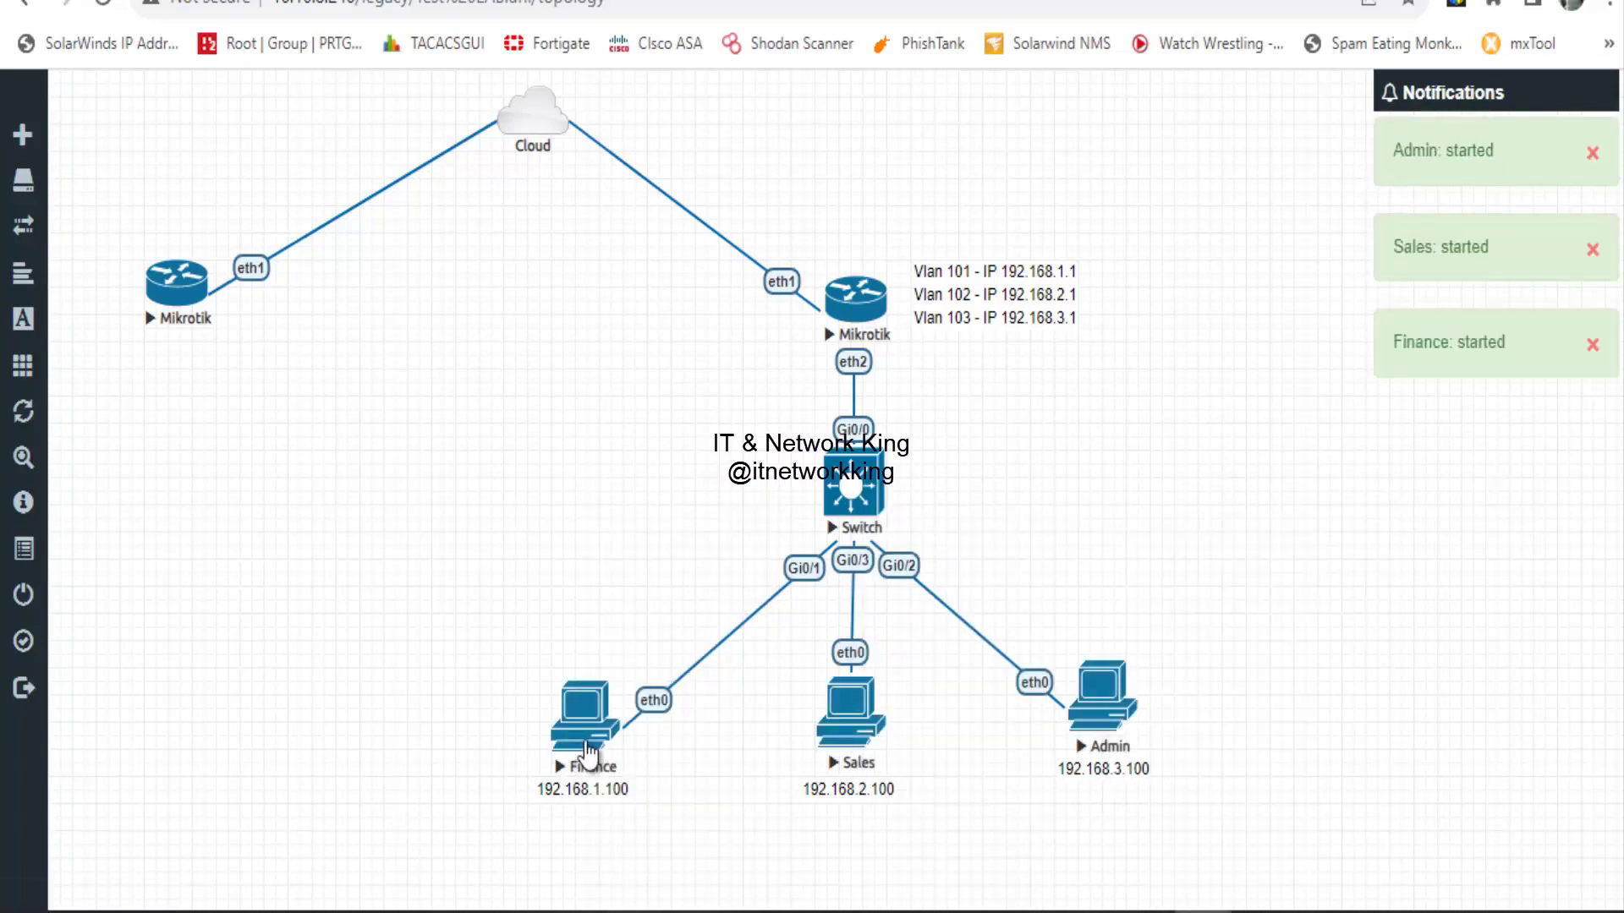
- Open Telnet consoles to the Finance, Sales and Admin PCs
click(578, 739)
click(843, 186)
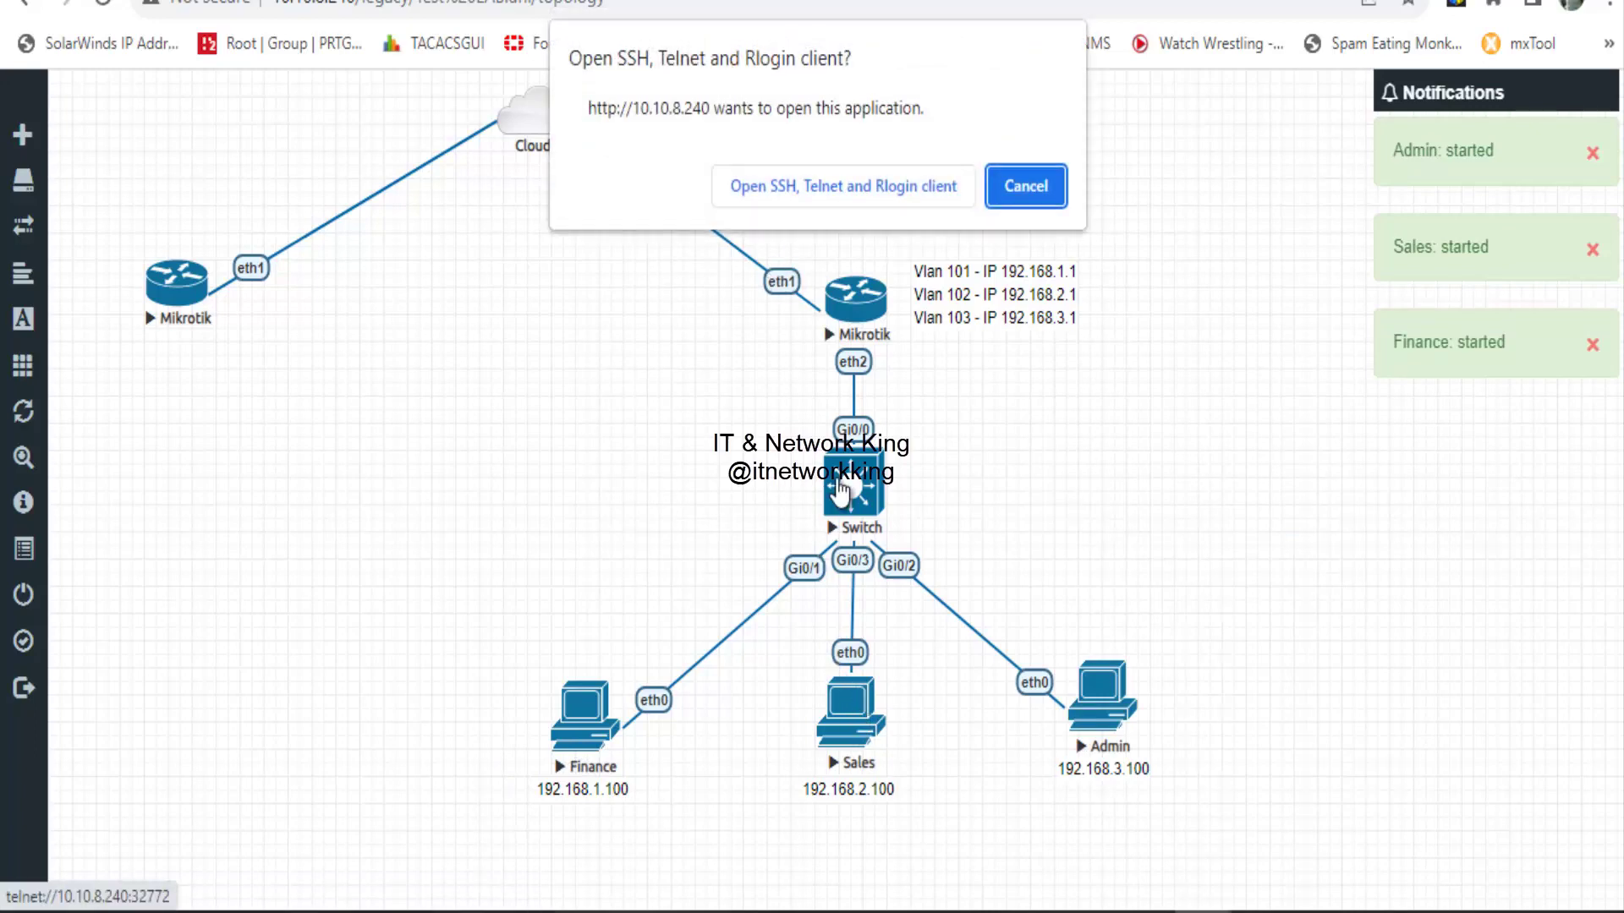
click(864, 187)
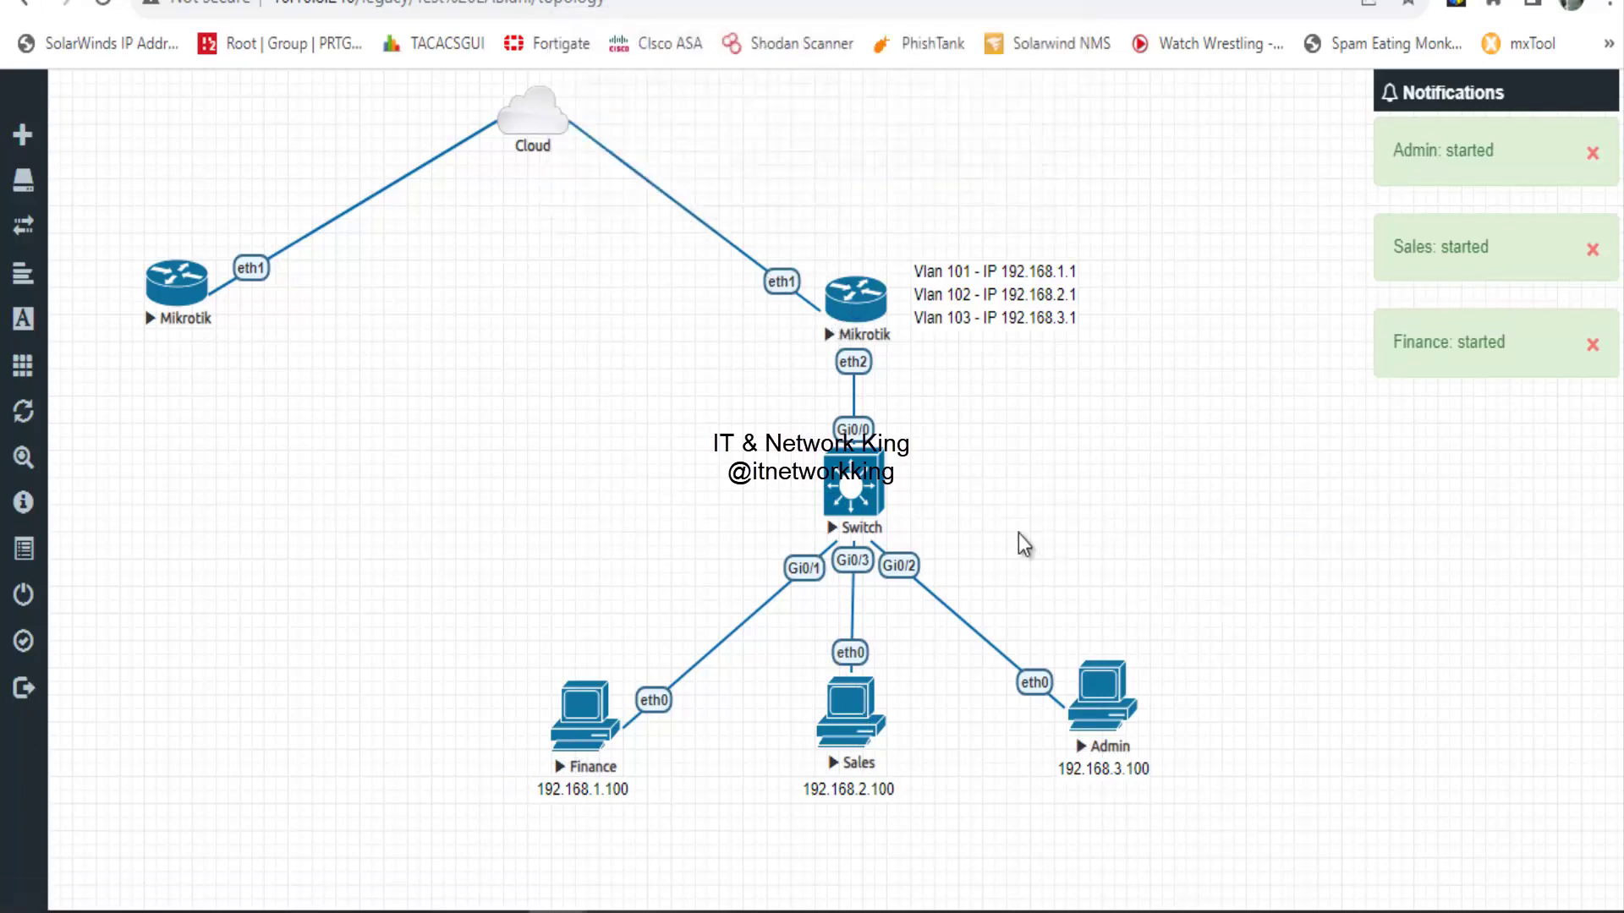
click(1108, 695)
click(871, 184)
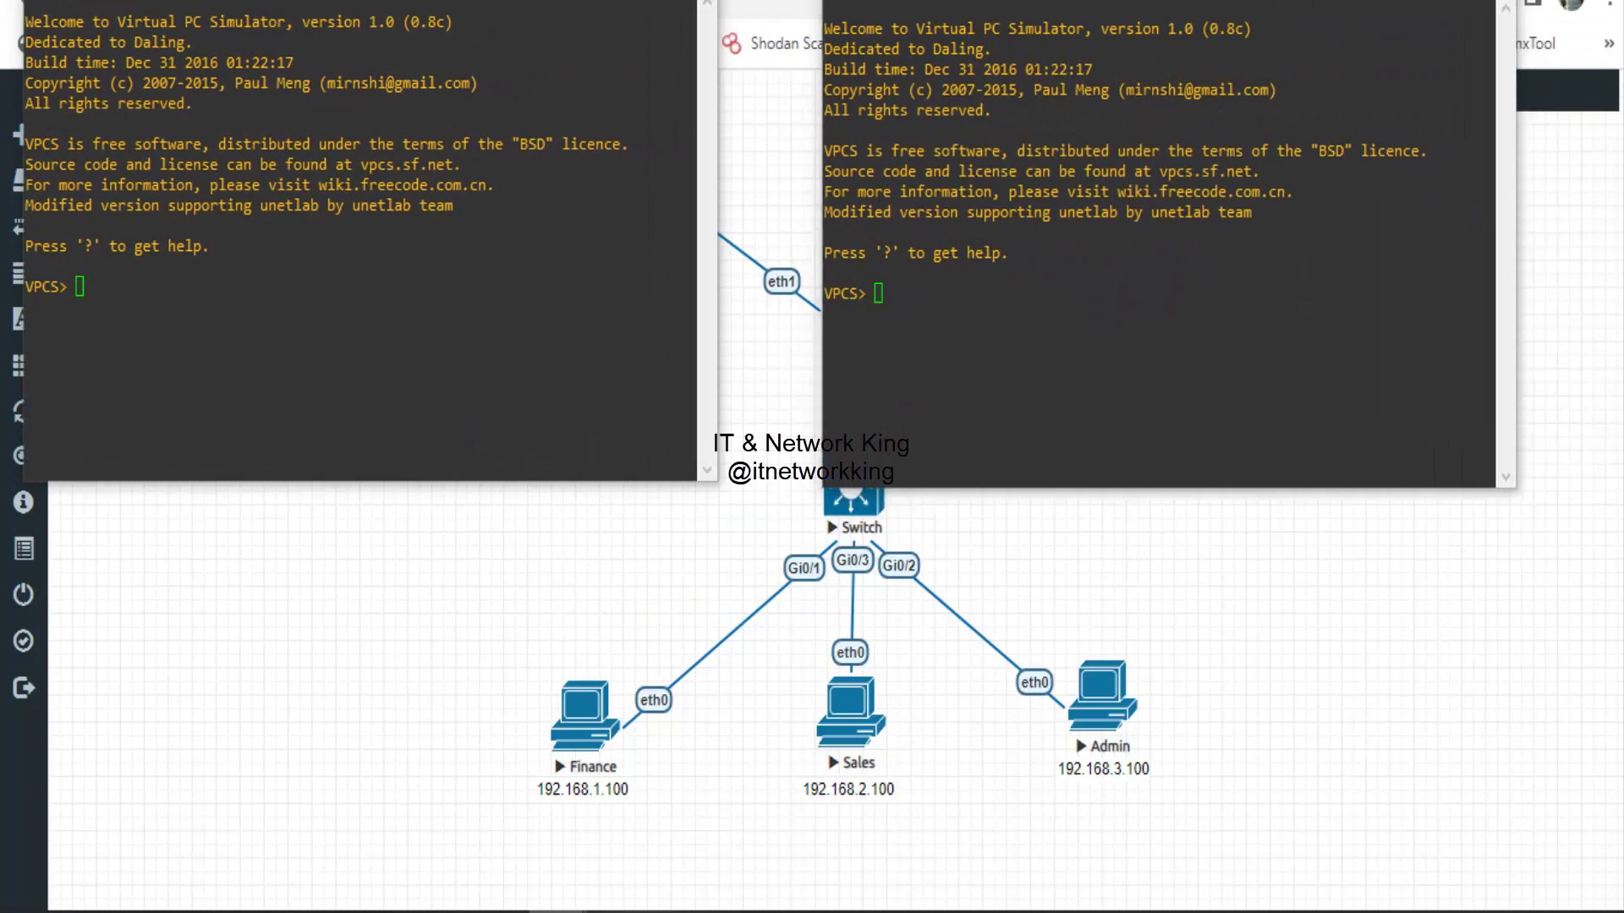
- On the first PC console, run show and then ip dhcp to request a lease
click(412, 290)
text(sh)
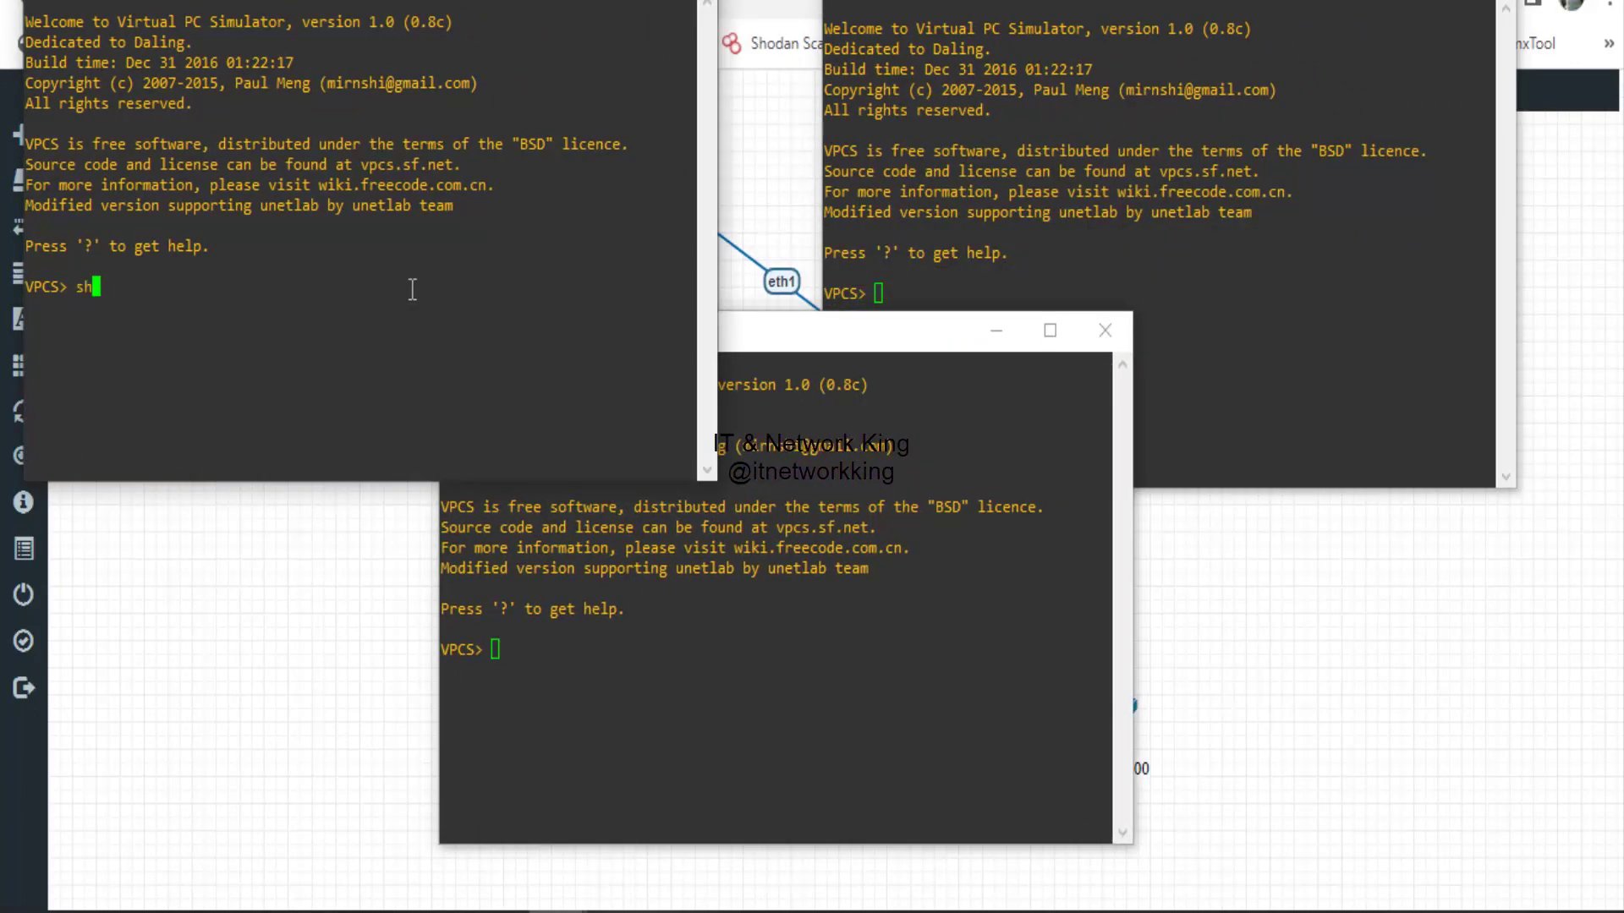
key(BackSpace)
key(BackSpace)
key(BackSpace)
text(show)
key(Return)
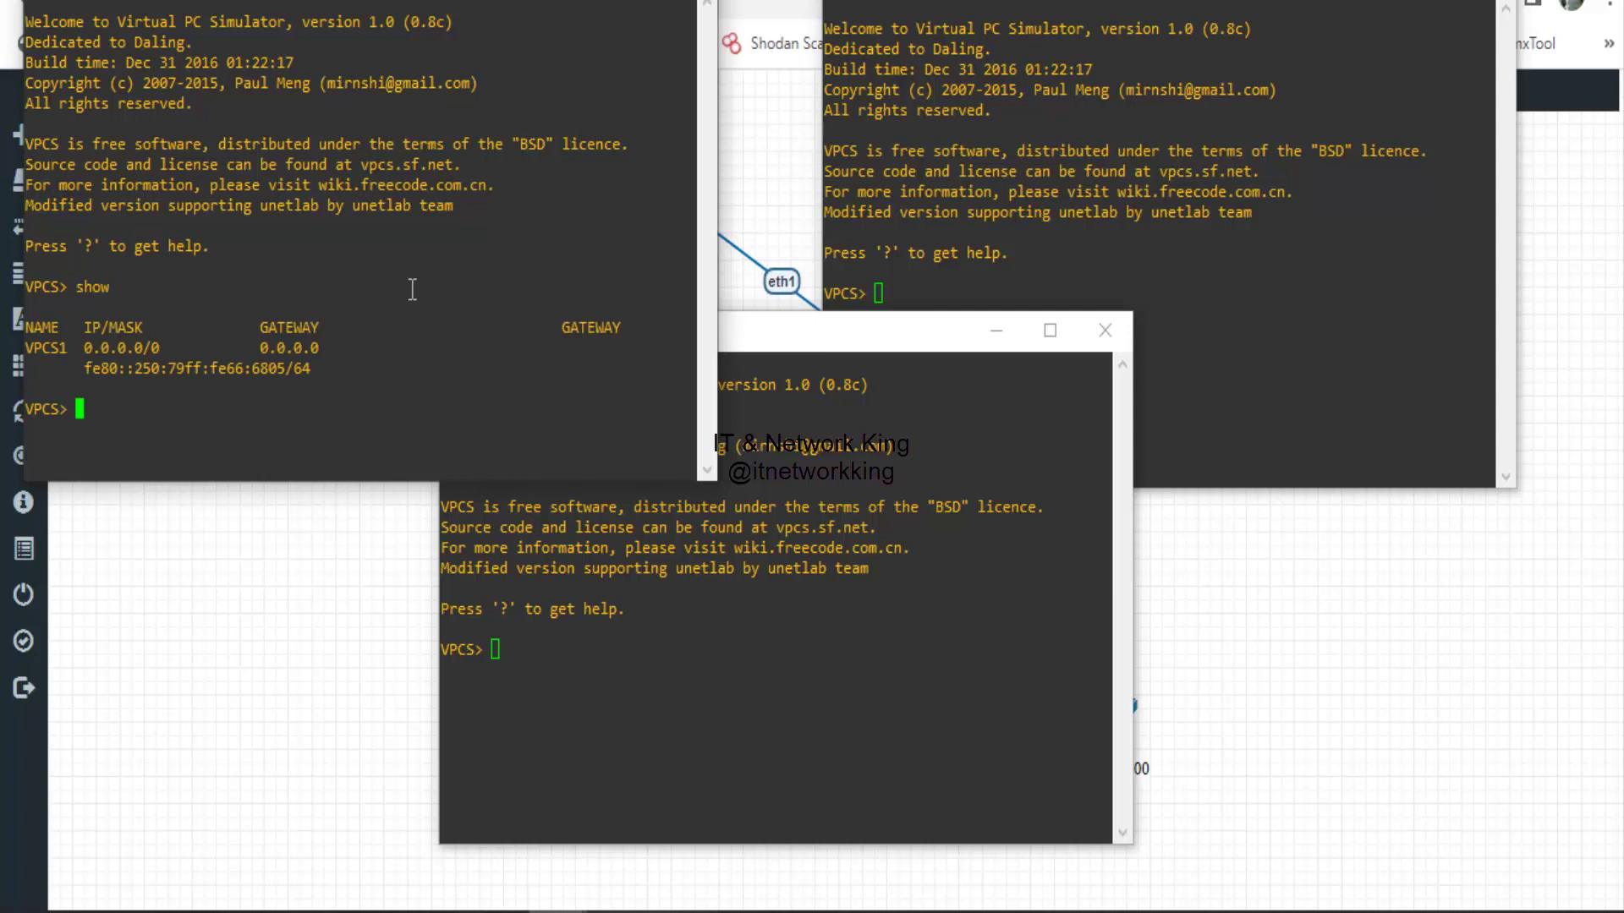
text(ip dhcp)
key(Return)
- Run ip dhcp on the second PC and the Finance PC consoles to obtain their leases
click(1006, 193)
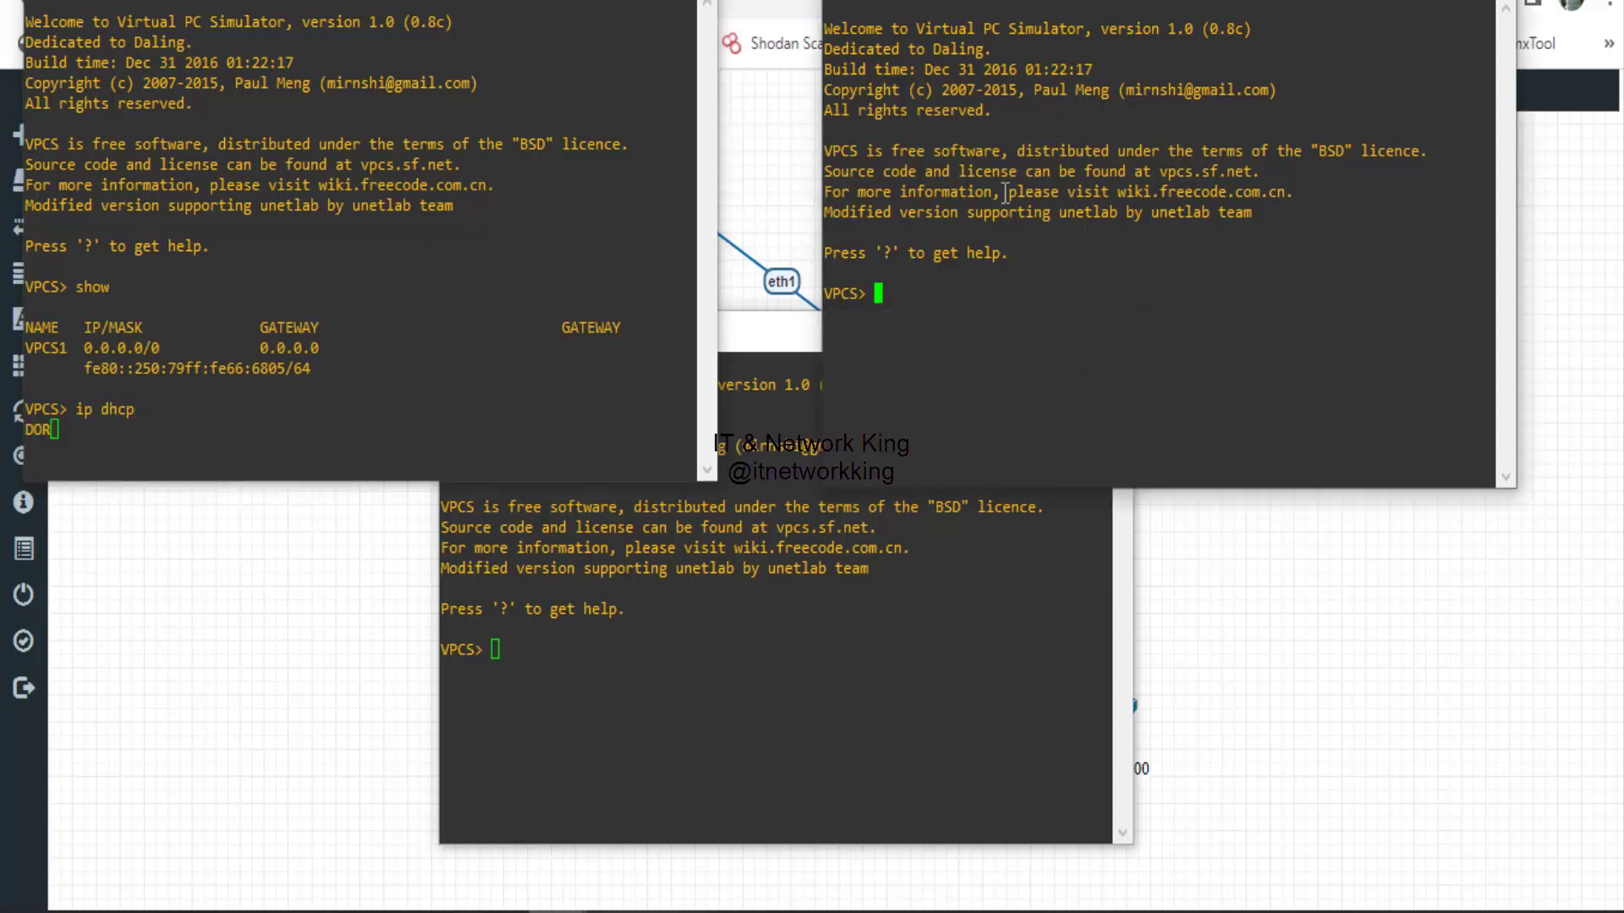
text(ip dhcp)
key(Return)
click(823, 493)
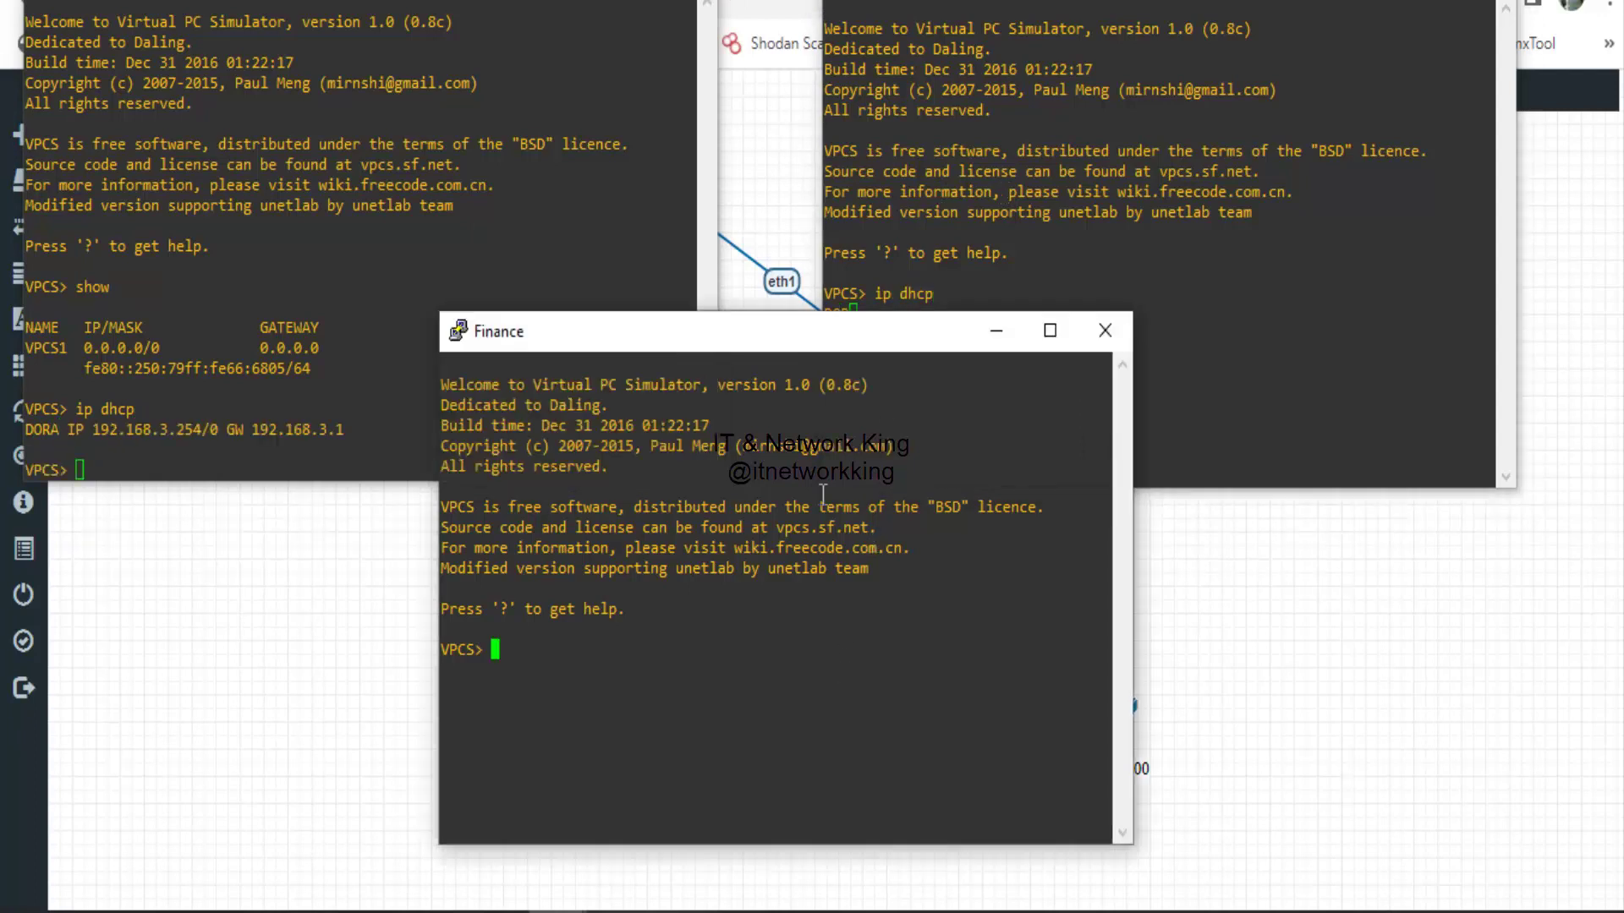
text(ip dhcp)
key(Return)
click(1007, 306)
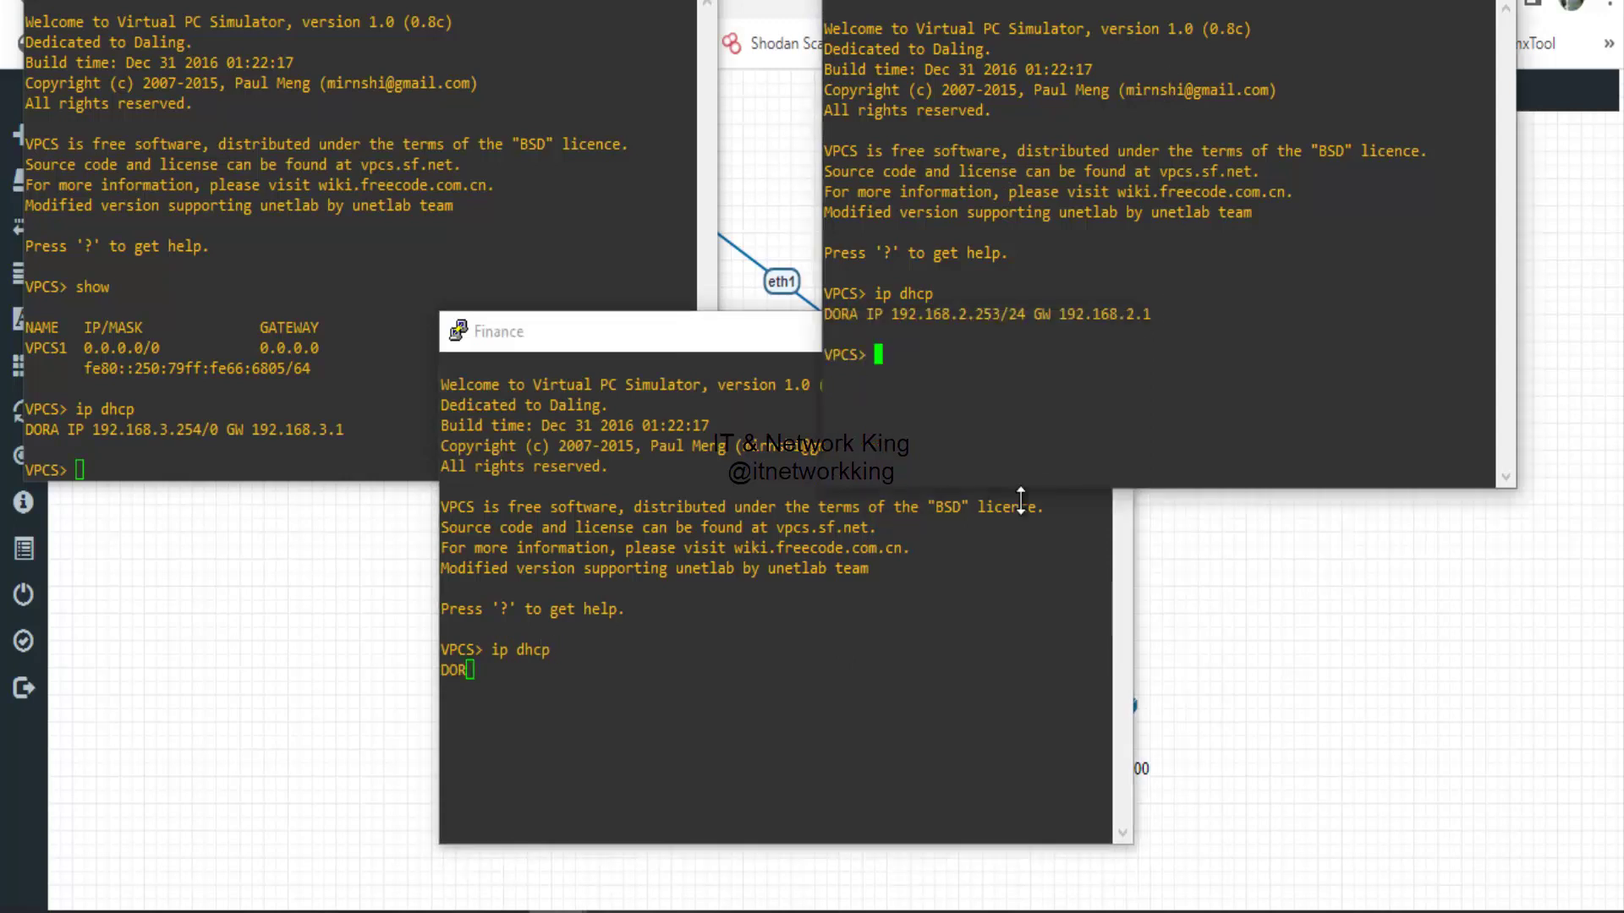